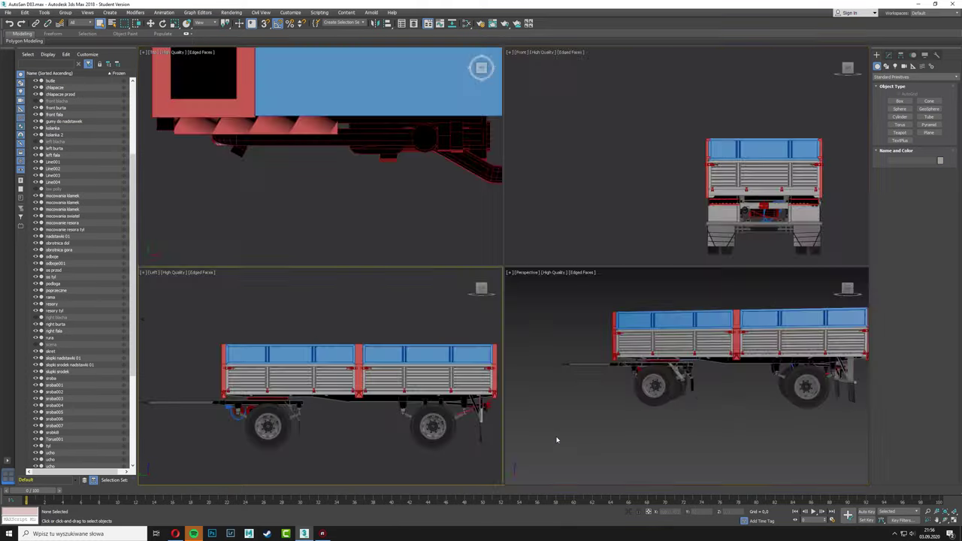
# Step: In the Front view, flatten Box028 into a straight slab by removing its triangular face
pyautogui.press('f')
pyautogui.scroll(5, 673, 211)
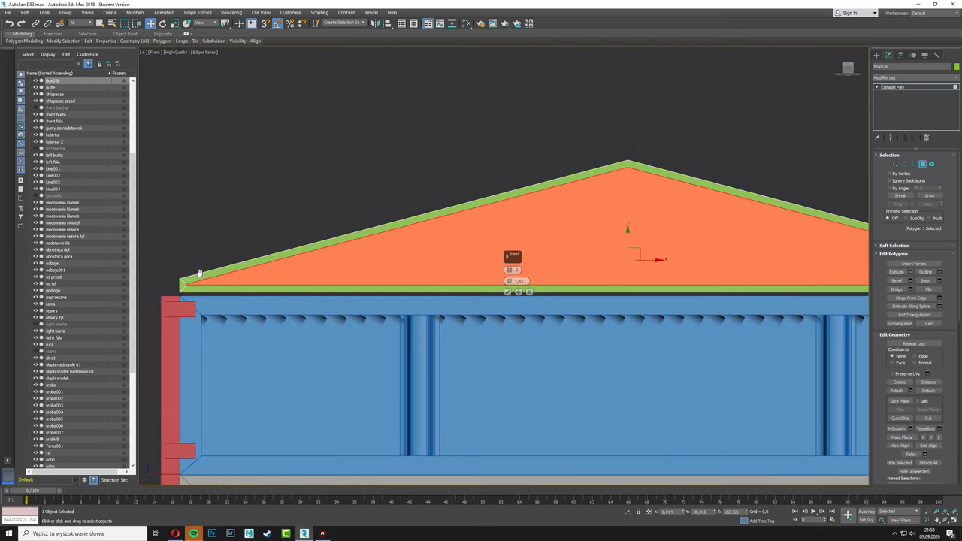
pyautogui.press('1')
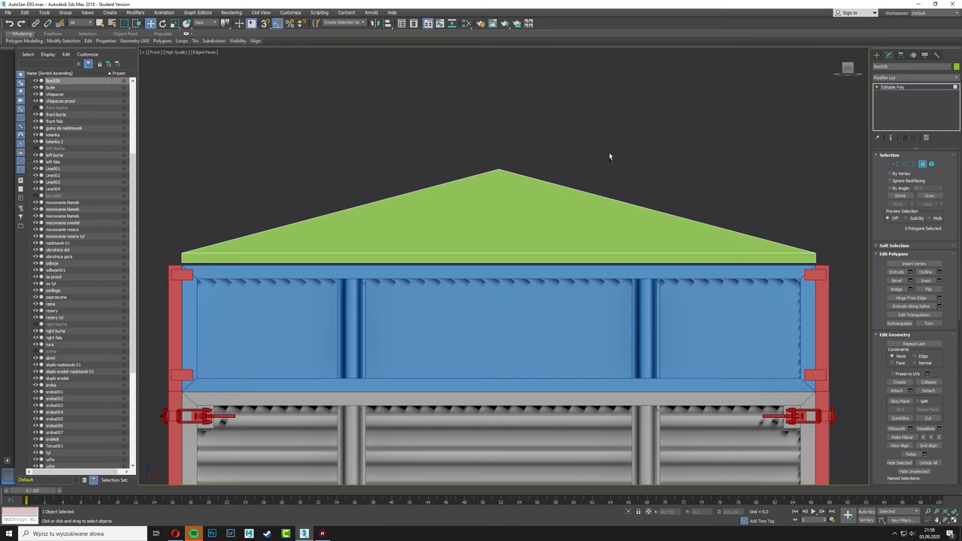
pyautogui.hotkey('ctrl', 'z')
pyautogui.hotkey('ctrl', 'z')
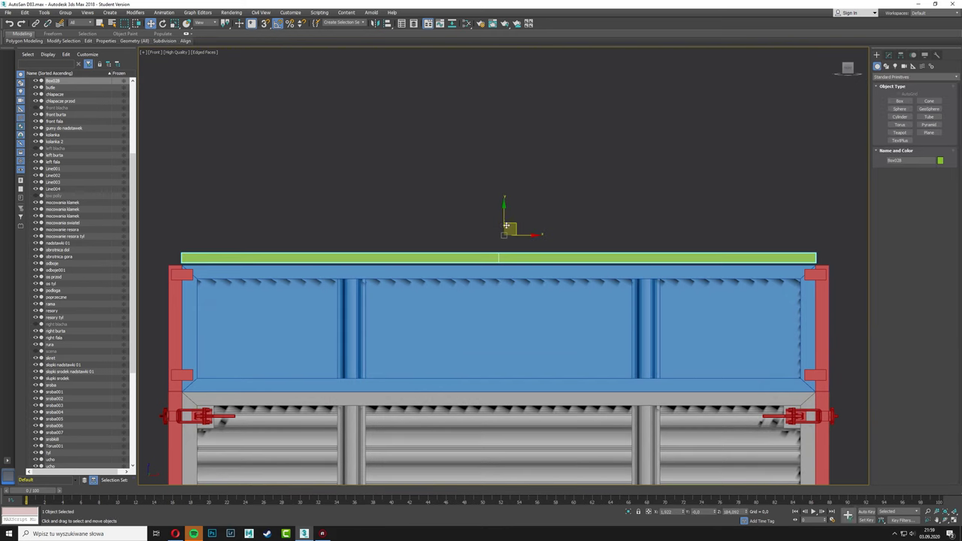
# Step: Clone the beam into Box029 and select its end face to form a sloping rafter
pyautogui.click(877, 56)
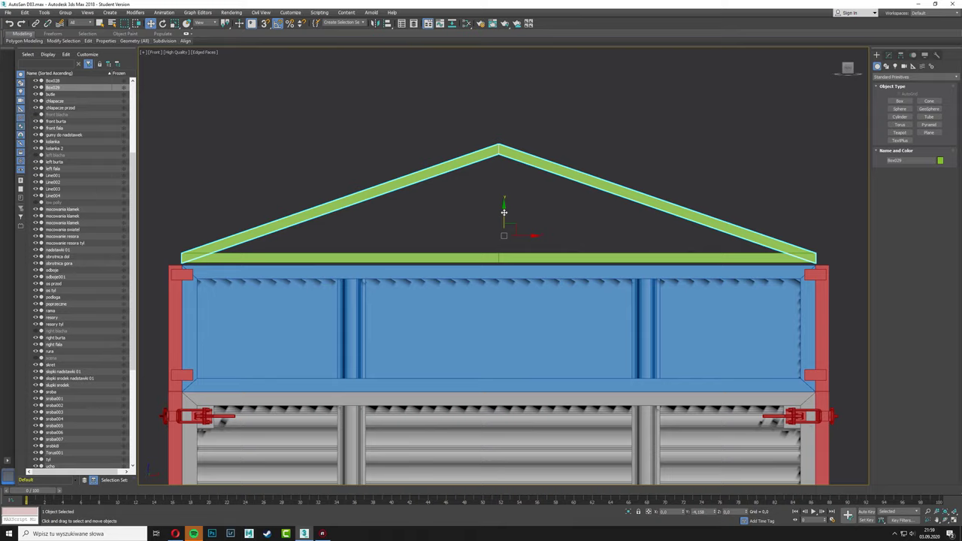
pyautogui.scroll(10, 478, 159)
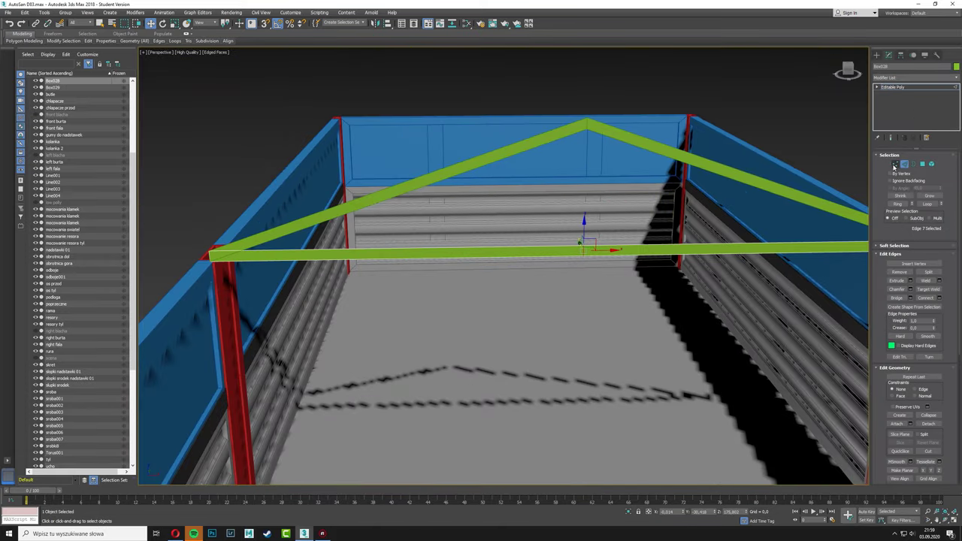
pyautogui.click(922, 164)
pyautogui.keyDown('alt'); pyautogui.moveTo(526, 300); pyautogui.dragTo(585, 271, button='middle'); pyautogui.keyUp('alt')
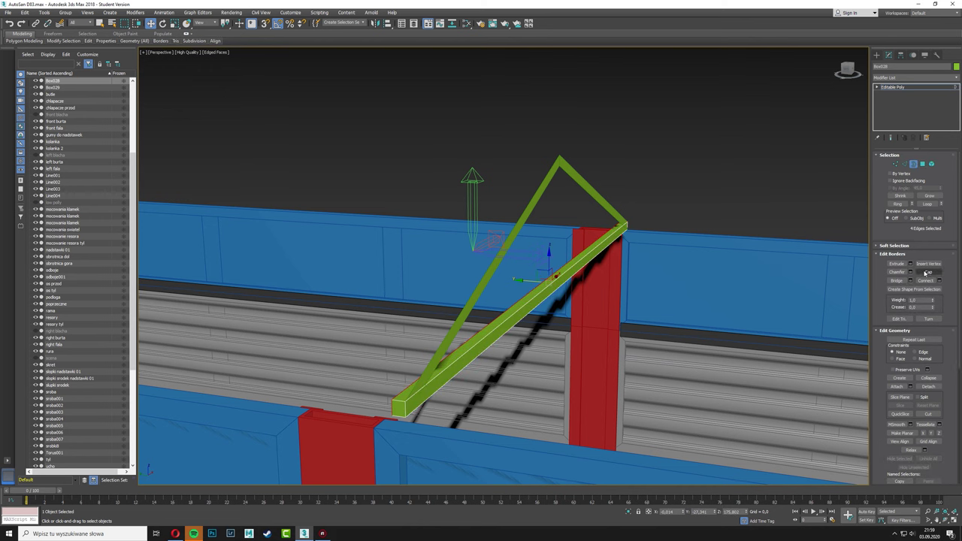
# Step: Raise the rafter's lower end onto the red post to complete the triangular gable
pyautogui.keyDown('alt'); pyautogui.moveTo(751, 316); pyautogui.dragTo(503, 349, button='middle'); pyautogui.keyUp('alt')
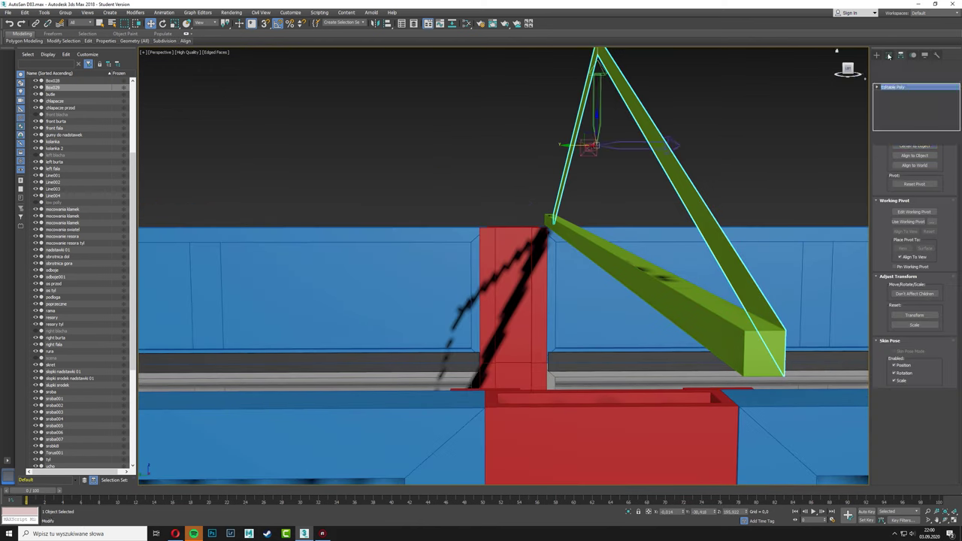
pyautogui.hotkey('ctrl', 'z')
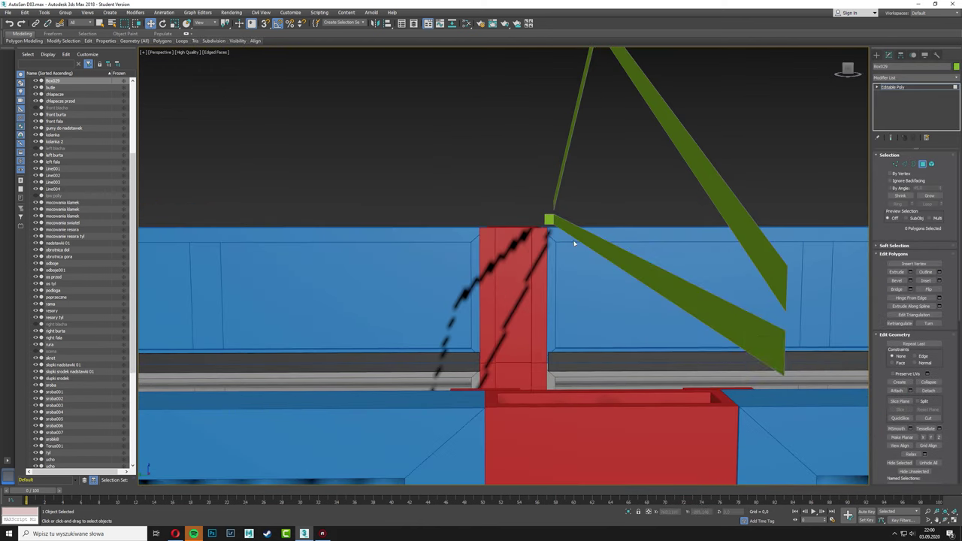
pyautogui.press('4')
pyautogui.keyDown('alt'); pyautogui.moveTo(570, 155); pyautogui.dragTo(585, 121, button='middle'); pyautogui.keyUp('alt')
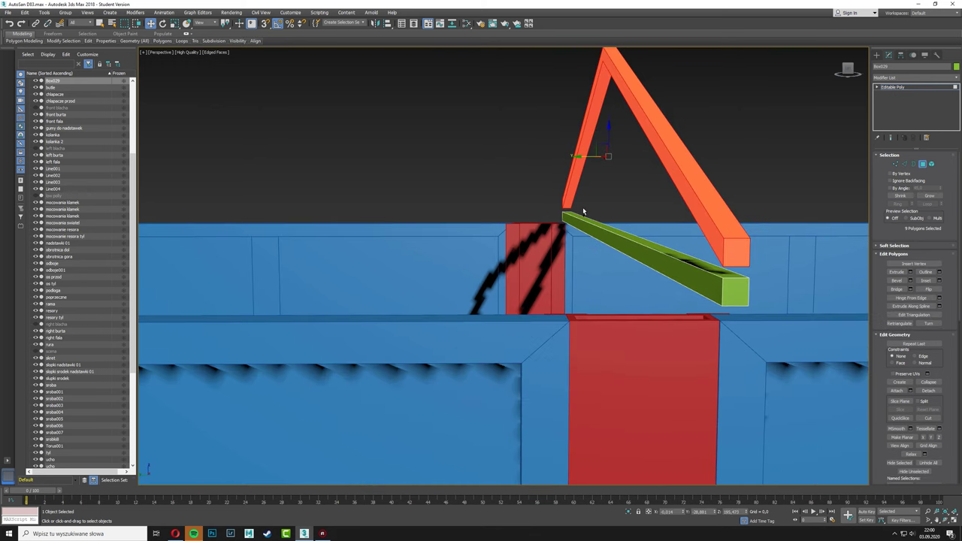
pyautogui.keyDown('alt'); pyautogui.moveTo(827, 421); pyautogui.dragTo(927, 435, button='middle'); pyautogui.keyUp('alt')
# Step: Combine the flat beam and sloping Box029 into Object001 and convert it to Editable Poly
pyautogui.click(877, 55)
pyautogui.press('f')
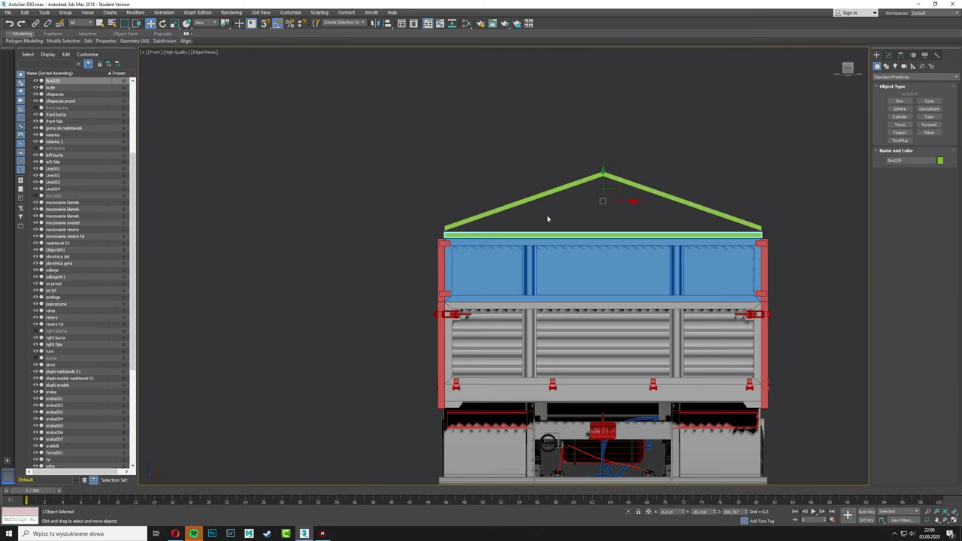
pyautogui.scroll(10, 548, 215)
pyautogui.scroll(2, 481, 184)
pyautogui.scroll(2, 419, 316)
pyautogui.scroll(-3, 419, 316)
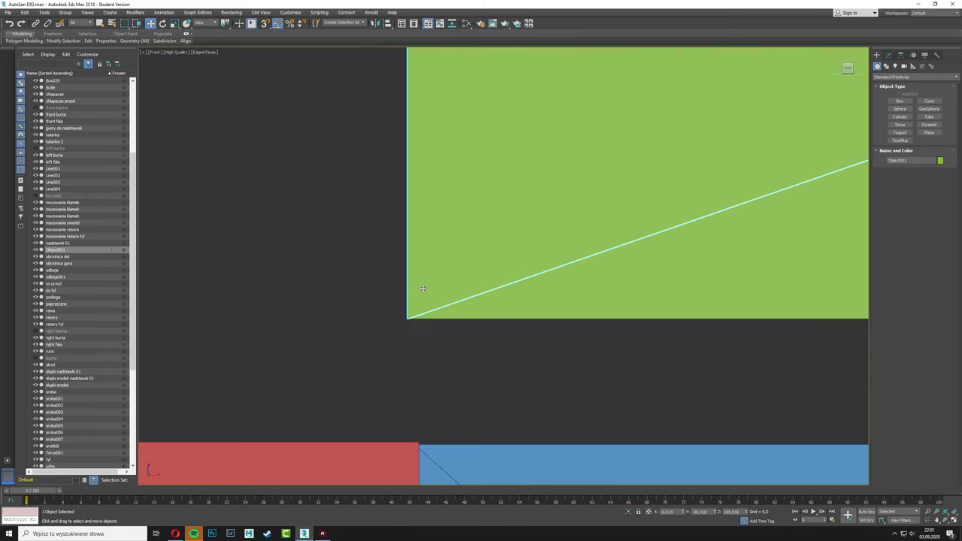
pyautogui.scroll(2, 436, 183)
pyautogui.scroll(-3, 437, 183)
pyautogui.click(50, 81)
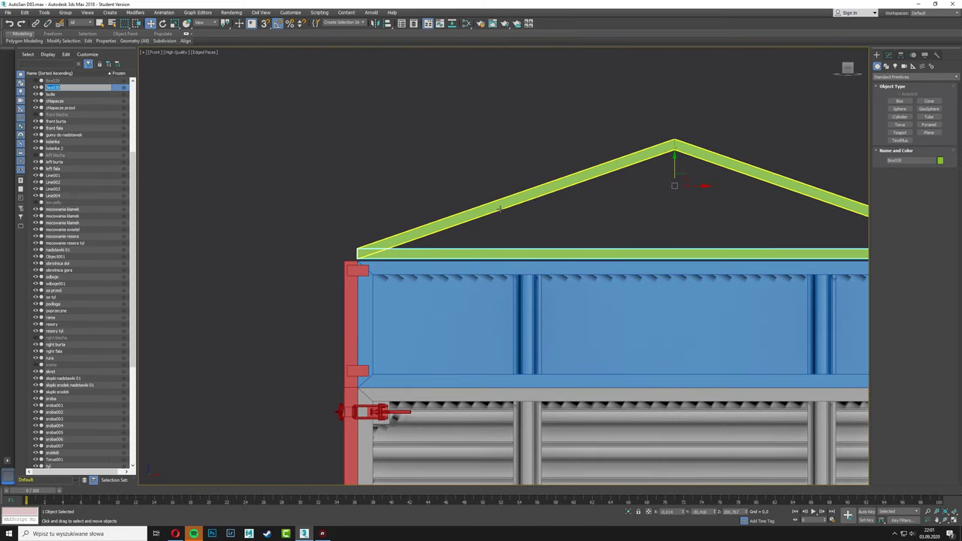
pyautogui.scroll(-3, 567, 201)
pyautogui.click(889, 55)
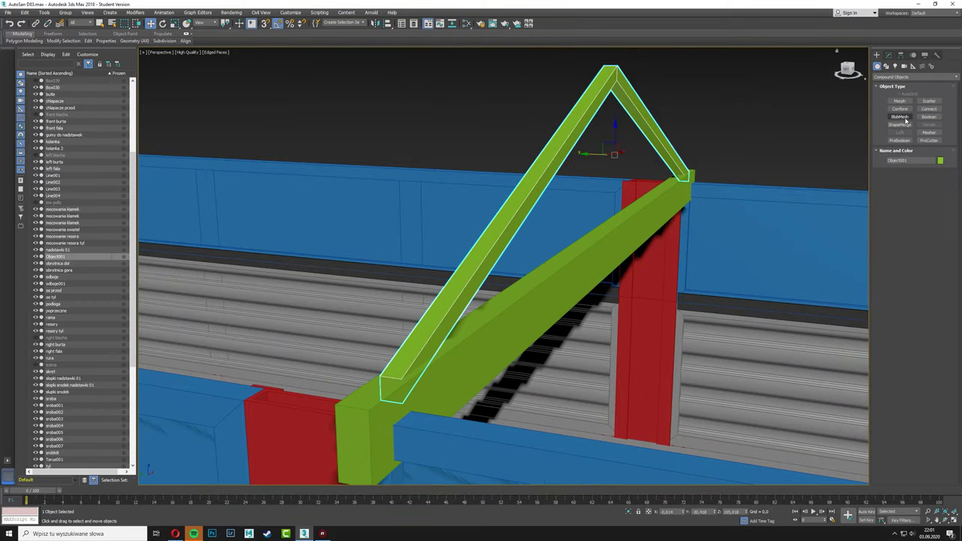
pyautogui.keyDown('alt'); pyautogui.moveTo(631, 212); pyautogui.dragTo(639, 224, button='middle'); pyautogui.keyUp('alt')
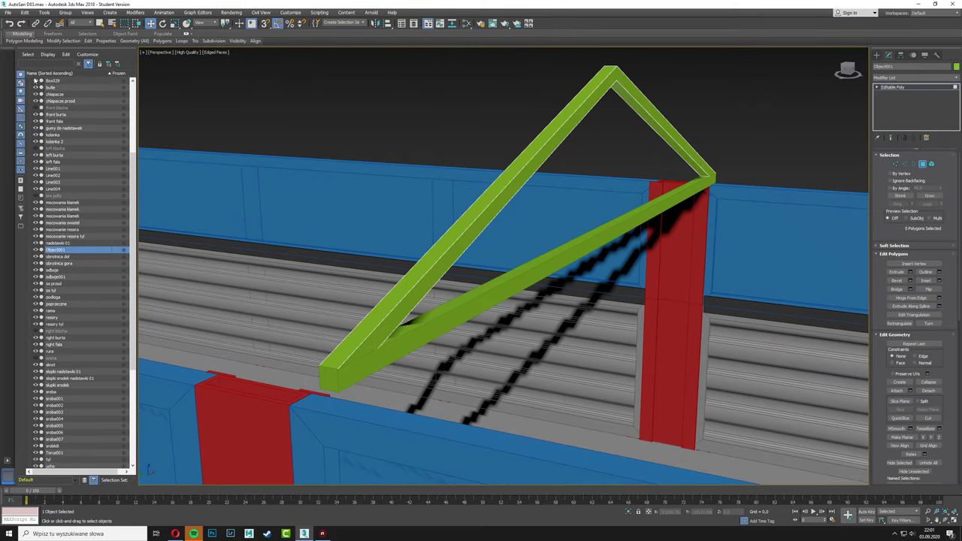
pyautogui.hotkey('alt', 'w')
pyautogui.hotkey('alt', 'w')
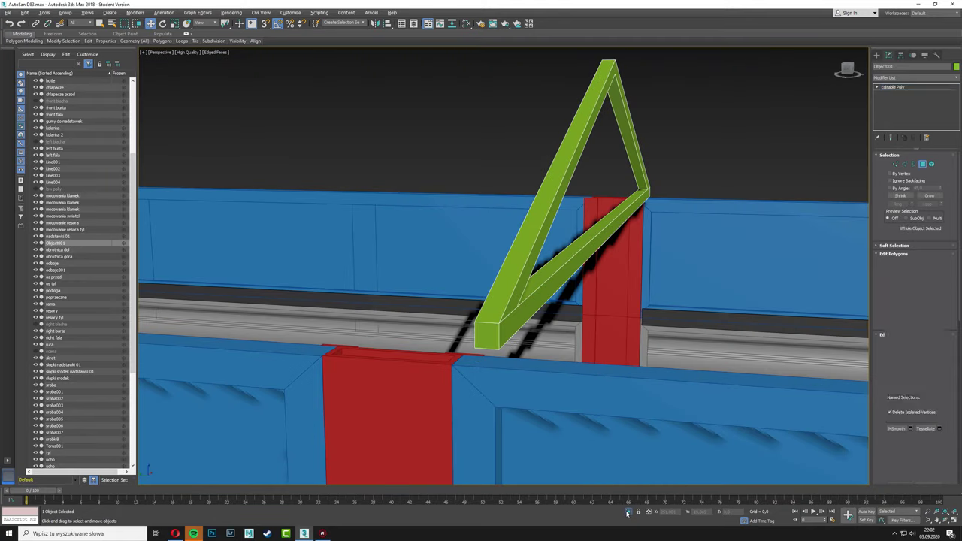
# Step: Shift-drag a copy of the frame's open border edges to give the triangular frame depth
pyautogui.scroll(5, 269, 323)
pyautogui.scroll(-5, 623, 224)
pyautogui.scroll(5, 497, 230)
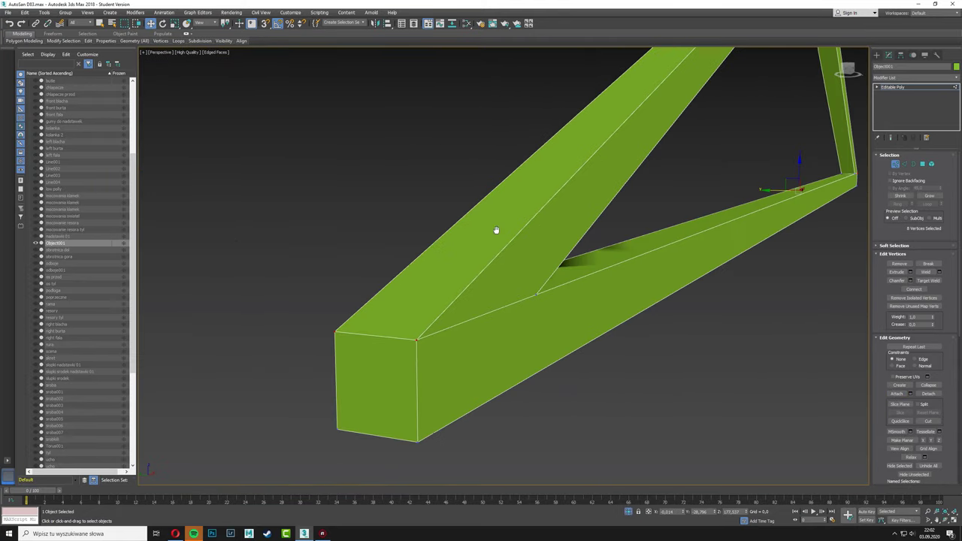
pyautogui.scroll(-5, 671, 422)
pyautogui.scroll(3, 579, 373)
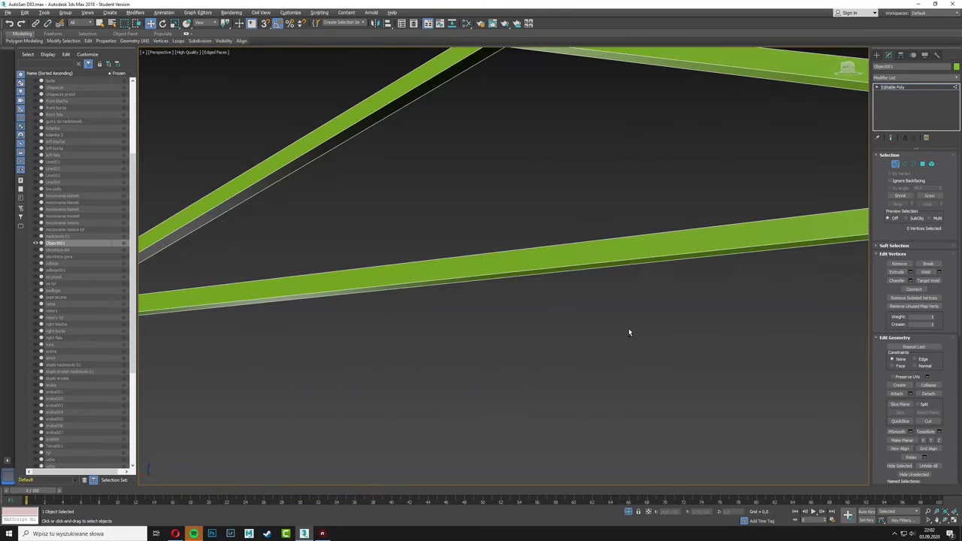
pyautogui.keyDown('alt'); pyautogui.moveTo(629, 328); pyautogui.dragTo(675, 269, button='middle'); pyautogui.keyUp('alt')
pyautogui.press('4')
pyautogui.press('3')
pyautogui.keyDown('shift'); pyautogui.moveTo(569, 256); pyautogui.dragTo(763, 237); pyautogui.keyUp('shift')
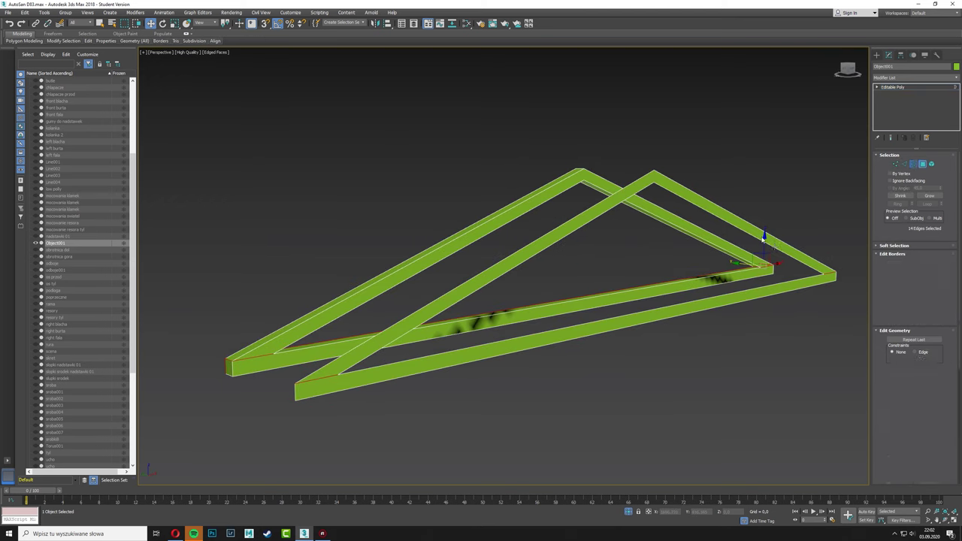
pyautogui.keyDown('ctrl'); pyautogui.click(745, 298); pyautogui.keyUp('ctrl')
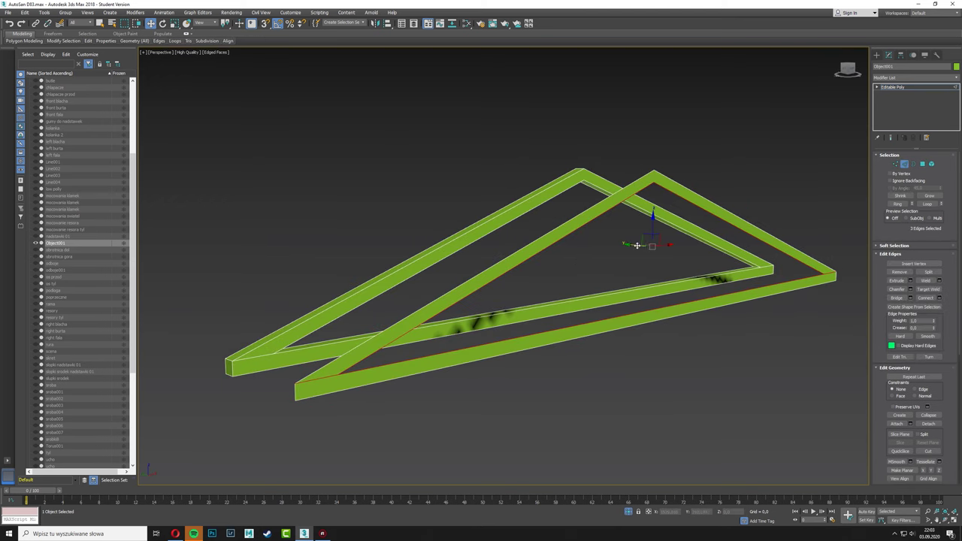
# Step: Cap the opening, inset the new face, and rename the panel 'ramka na plandeke'
pyautogui.press('1')
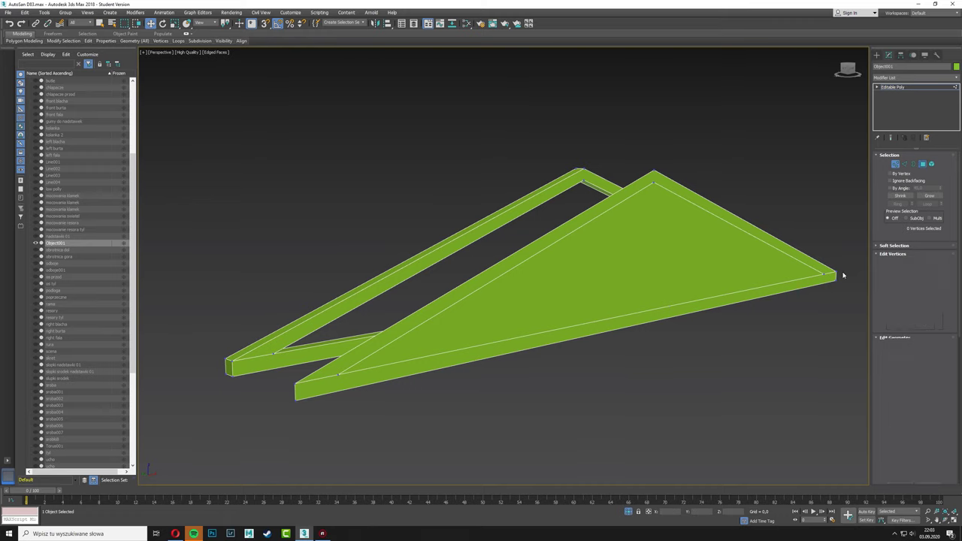
pyautogui.press('4')
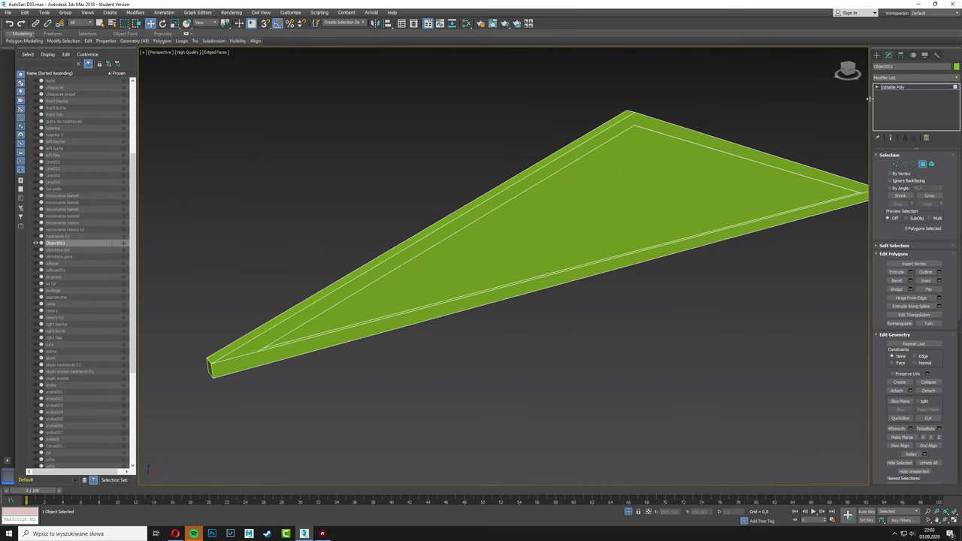
pyautogui.press('6')
pyautogui.scroll(-2, 589, 152)
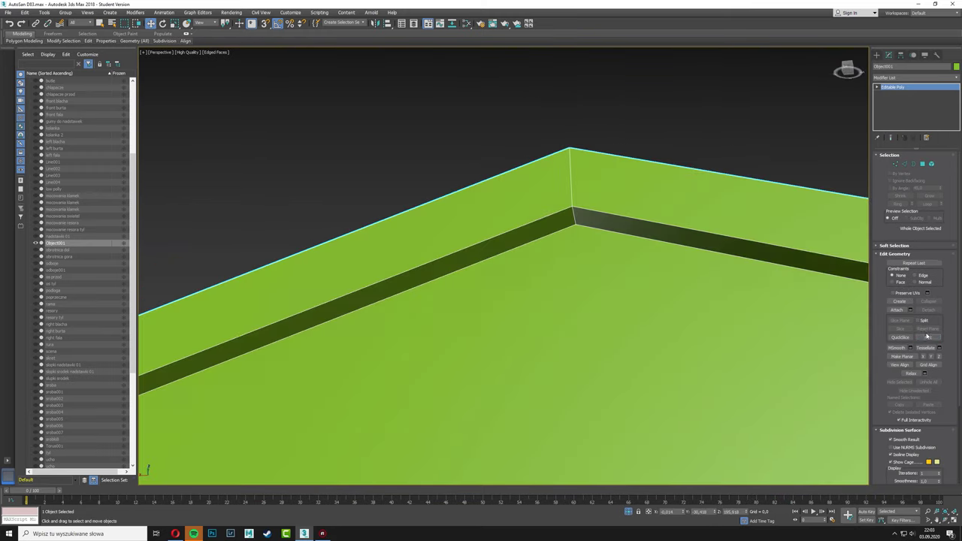
pyautogui.scroll(-5, 589, 152)
# Step: Exit isolation and position the triangular panel on top of the trailer
pyautogui.press('w')
pyautogui.scroll(-3, 504, 263)
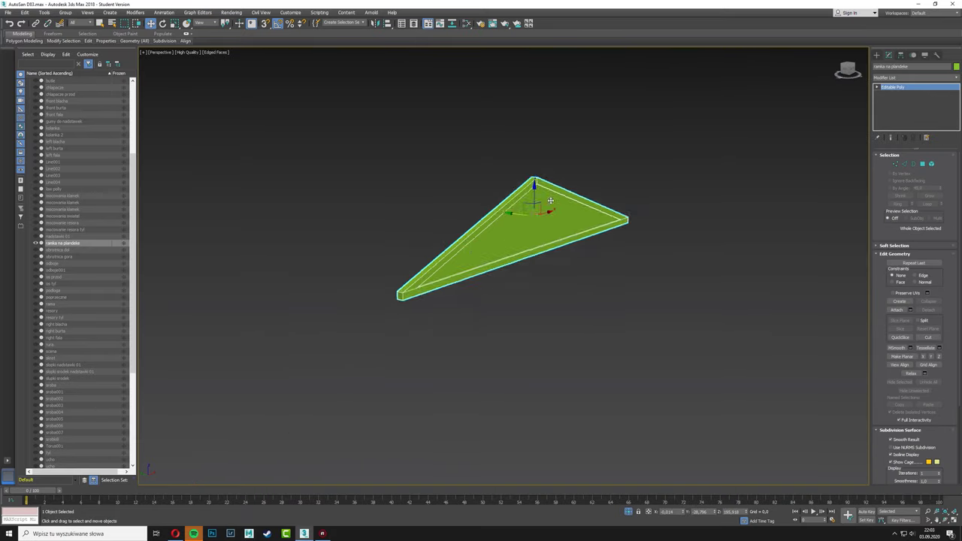
pyautogui.hotkey('alt', 'q')
pyautogui.scroll(5, 709, 179)
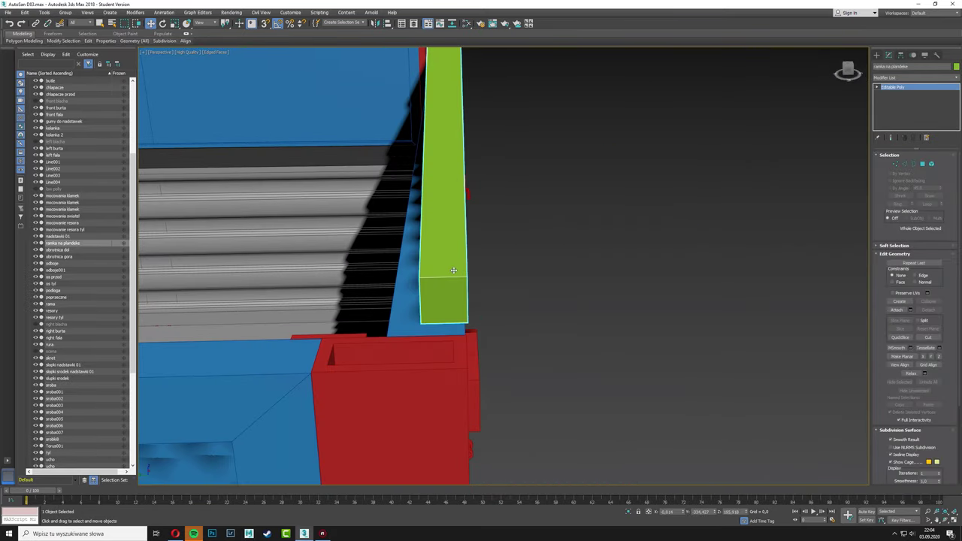
pyautogui.hotkey('alt', 'w')
pyautogui.hotkey('alt', 'w')
pyautogui.scroll(-3, 286, 157)
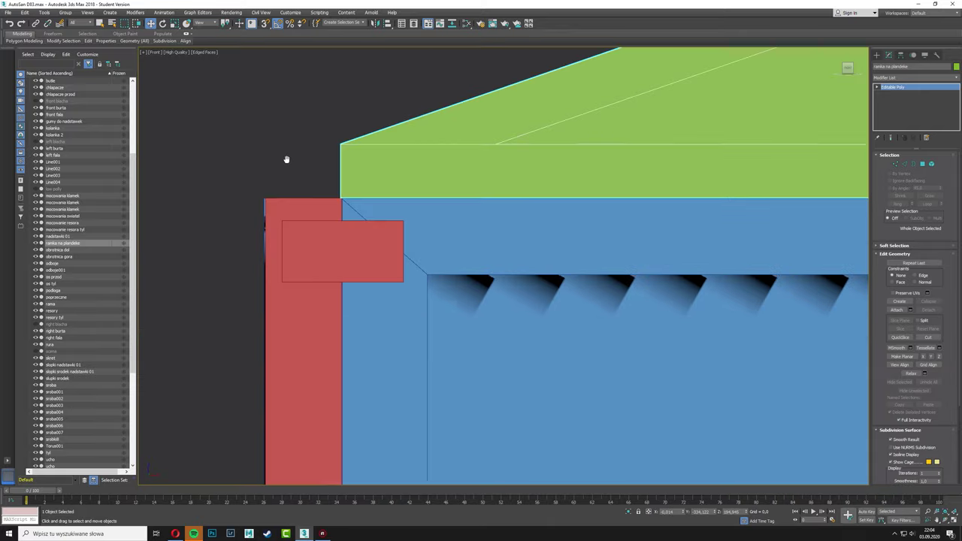
pyautogui.scroll(4, 334, 344)
pyautogui.scroll(-2, 504, 381)
pyautogui.press('p')
pyautogui.moveTo(504, 381)
pyautogui.keyDown('alt'); pyautogui.mouseDown(button='middle')
pyautogui.moveTo(421, 361)
pyautogui.moveTo(526, 155)
pyautogui.moveTo(238, 194)
pyautogui.mouseUp(button='middle'); pyautogui.keyUp('alt')
# Step: Clone the panel twice as copies, ramka na plandeke001 and 002, along the trailer body
pyautogui.click(527, 154)
pyautogui.scroll(5, 238, 194)
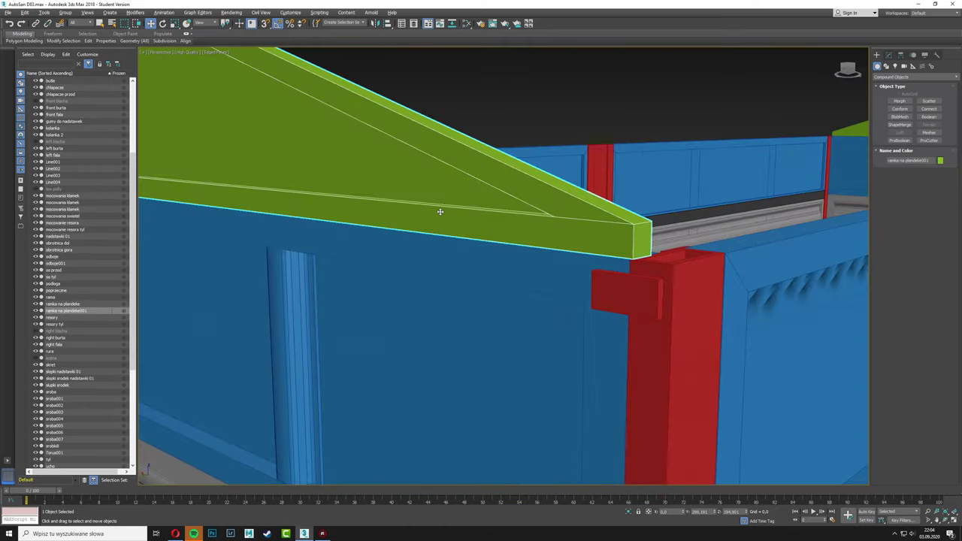
pyautogui.scroll(-3, 440, 208)
pyautogui.press('Return')
pyautogui.hotkey('alt', 'w')
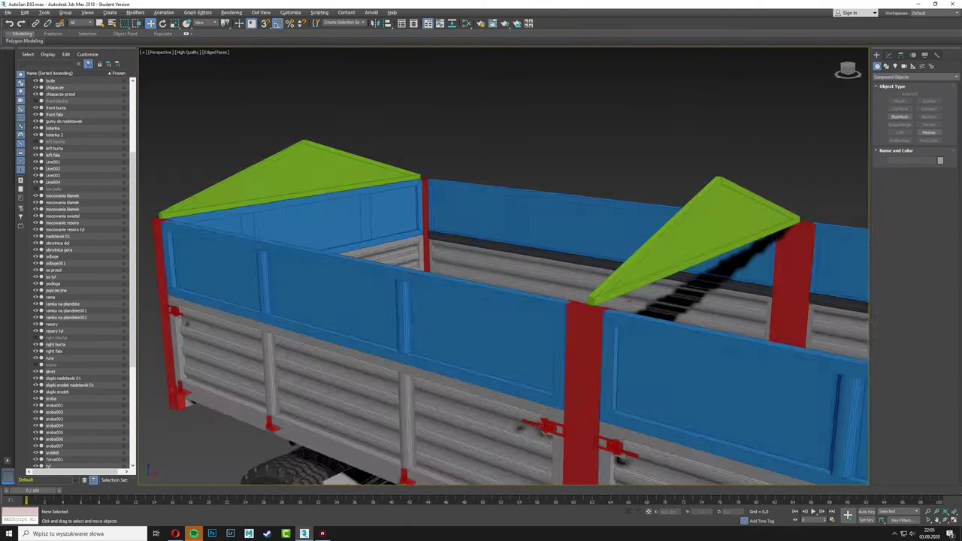
pyautogui.click(721, 226)
pyautogui.moveTo(721, 226)
pyautogui.keyDown('alt'); pyautogui.mouseDown(button='middle')
pyautogui.moveTo(527, 263)
pyautogui.moveTo(541, 209)
pyautogui.moveTo(378, 247)
pyautogui.moveTo(401, 232)
pyautogui.mouseUp(button='middle'); pyautogui.keyUp('alt')
pyautogui.scroll(8, 542, 209)
pyautogui.press('l')
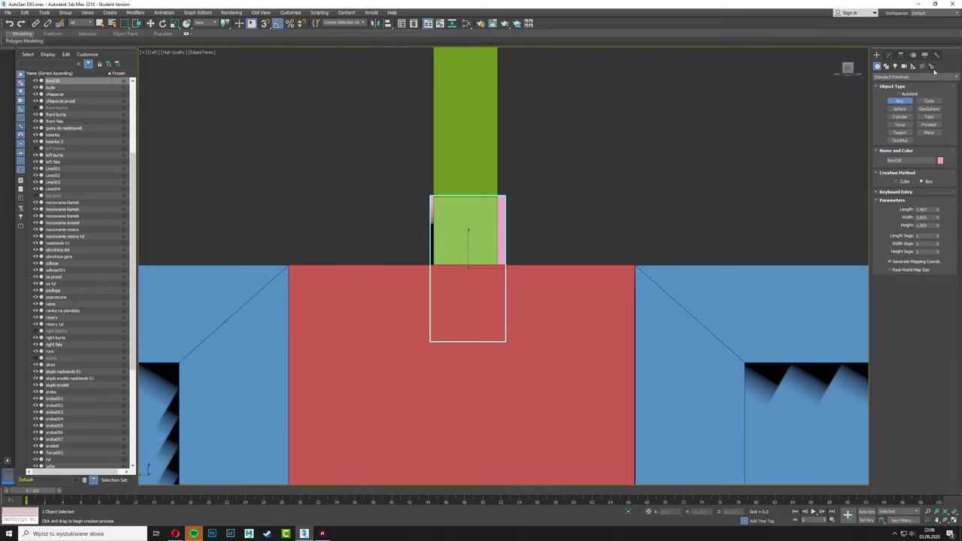
# Step: Align the small pink plate to the roof frame's end where it meets the red post
pyautogui.scroll(-5, 541, 222)
pyautogui.hotkey('alt', 'a')
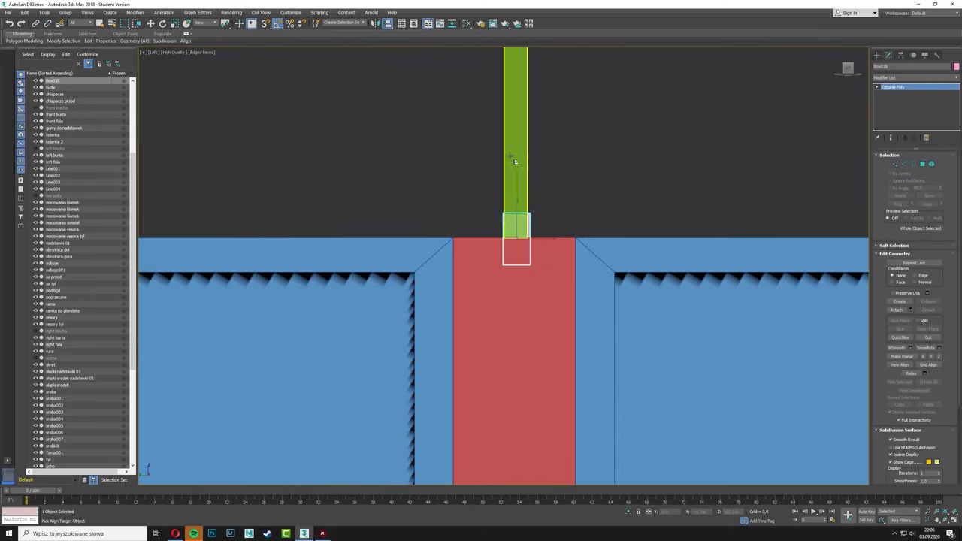
pyautogui.click(877, 55)
pyautogui.scroll(8, 528, 91)
pyautogui.press('p')
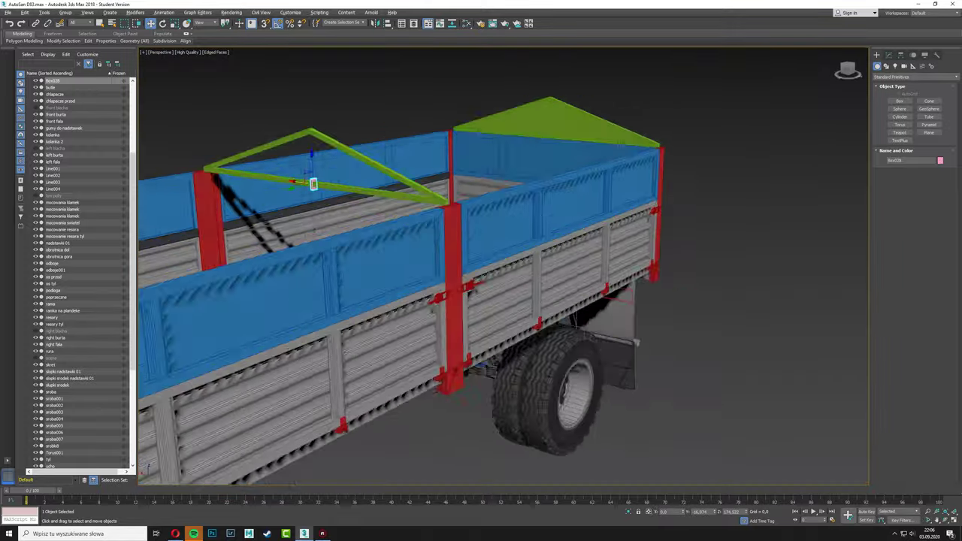
pyautogui.scroll(10, 628, 199)
pyautogui.moveTo(629, 200)
pyautogui.keyDown('alt'); pyautogui.mouseDown(button='middle')
pyautogui.moveTo(588, 267)
pyautogui.moveTo(572, 367)
pyautogui.moveTo(584, 321)
pyautogui.mouseUp(button='middle'); pyautogui.keyUp('alt')
pyautogui.press('4')
# Step: Adjust the plate's pivot and mirror it to the opposite side of ramka na plandeke
pyautogui.click(902, 55)
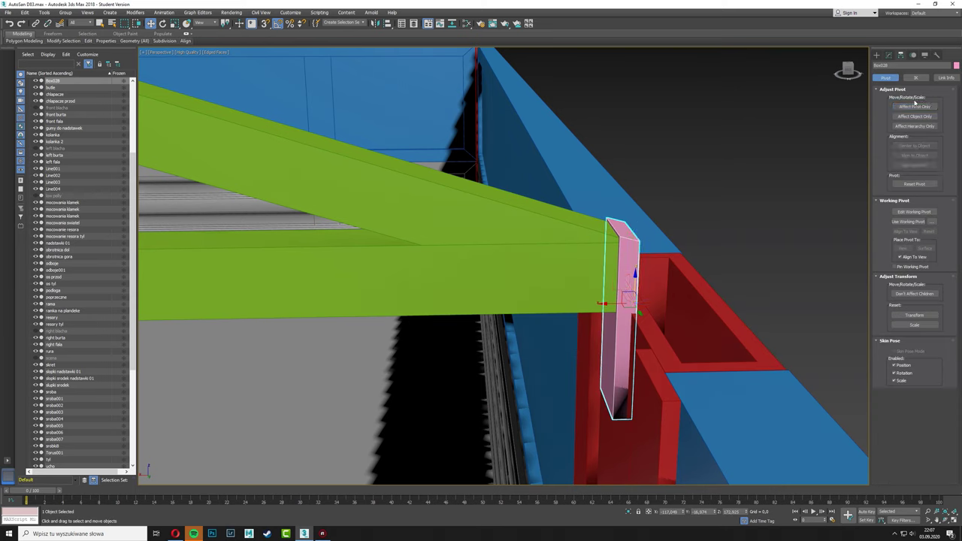
pyautogui.click(848, 70)
pyautogui.click(707, 105)
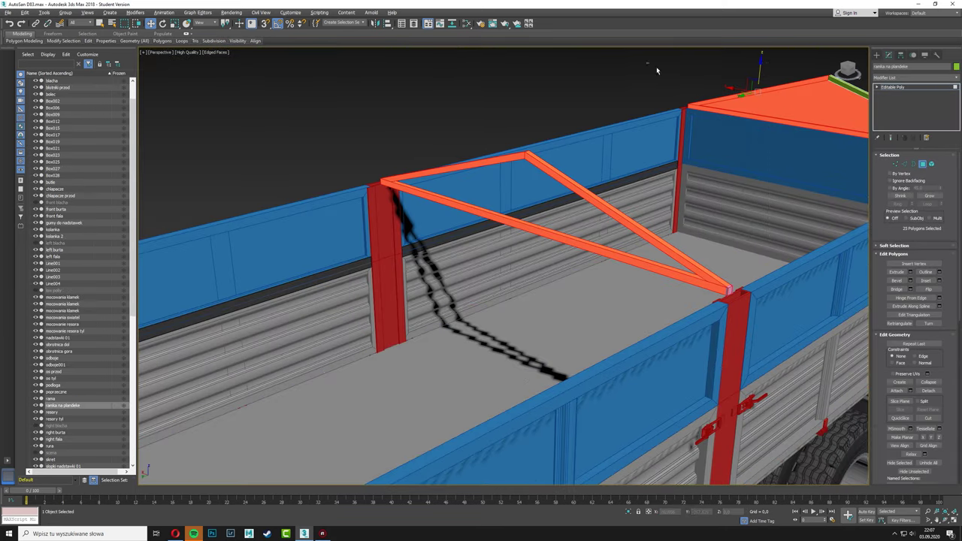
pyautogui.click(383, 184)
pyautogui.click(375, 23)
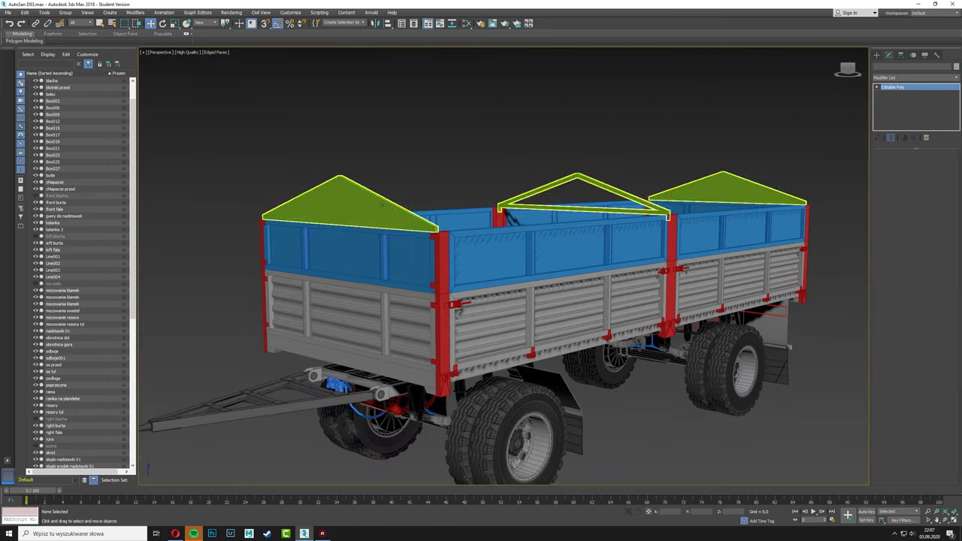
# Step: Change the roof frames' object colour to red
pyautogui.click(956, 66)
pyautogui.click(498, 236)
pyautogui.click(498, 306)
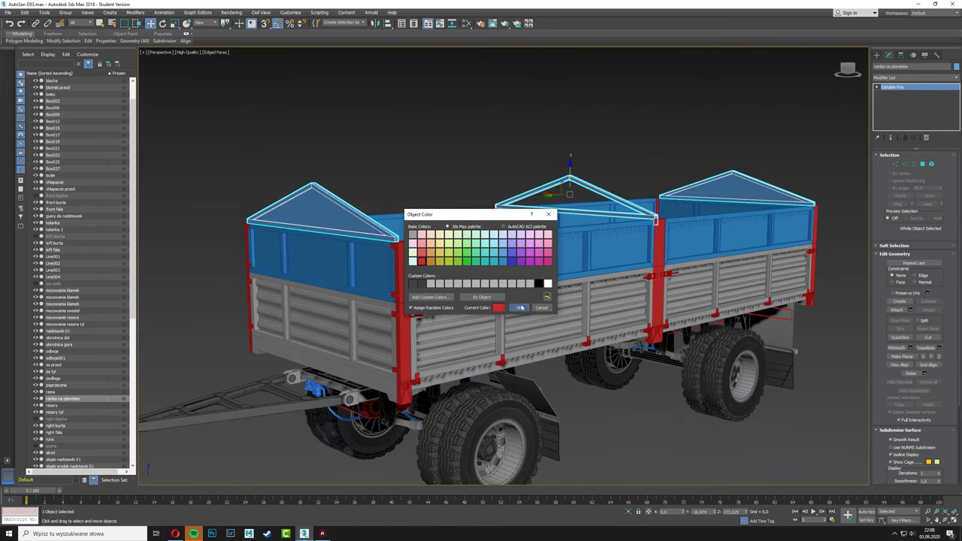
pyautogui.click(521, 308)
pyautogui.hotkey('alt', 'w')
pyautogui.hotkey('alt', 'w')
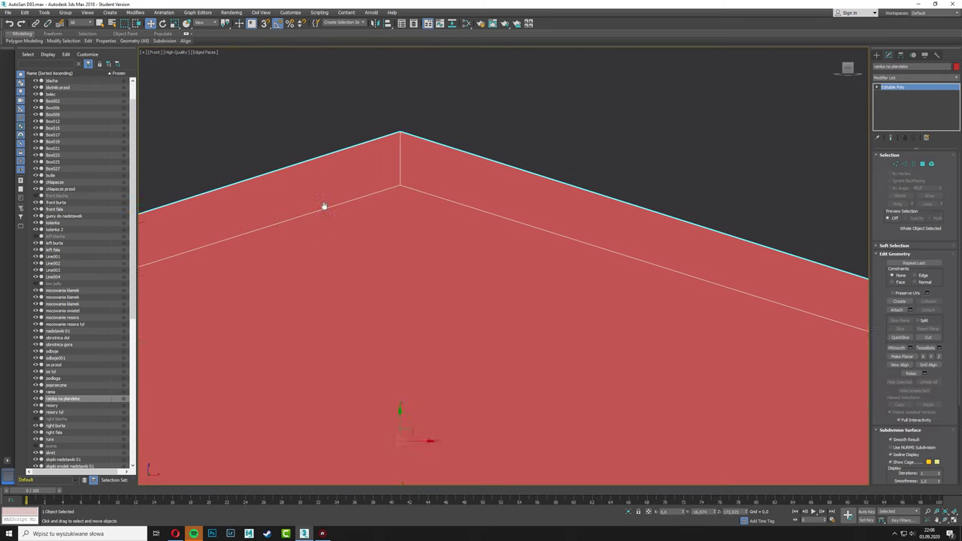
# Step: Chamfer the frames' peak edges with 2 segments and an amount of about 3.967
pyautogui.press('2')
pyautogui.moveTo(324, 206); pyautogui.dragTo(326, 284, button='middle')
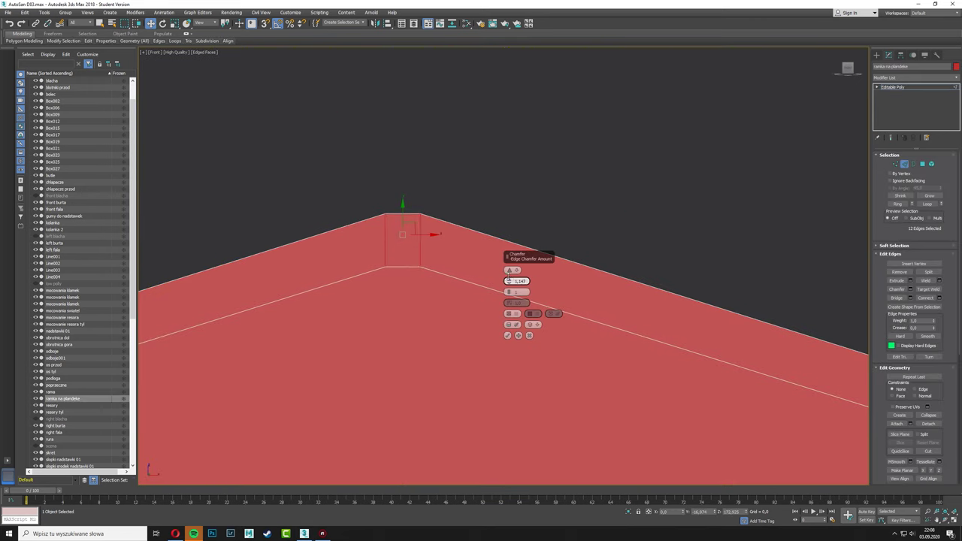
pyautogui.scroll(-3, 508, 281)
pyautogui.click(507, 291)
pyautogui.scroll(3, 508, 291)
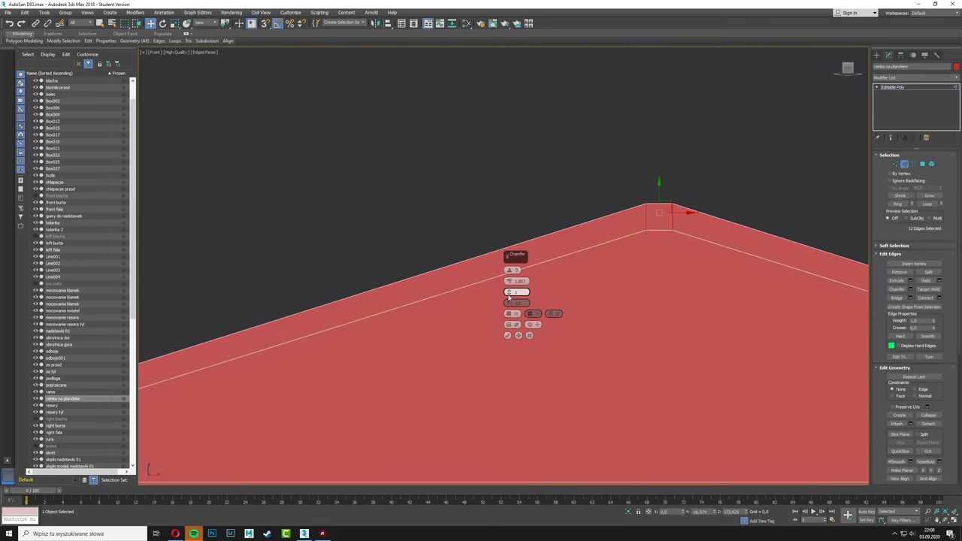
pyautogui.moveTo(510, 284); pyautogui.dragTo(510, 278)
pyautogui.scroll(-3, 549, 304)
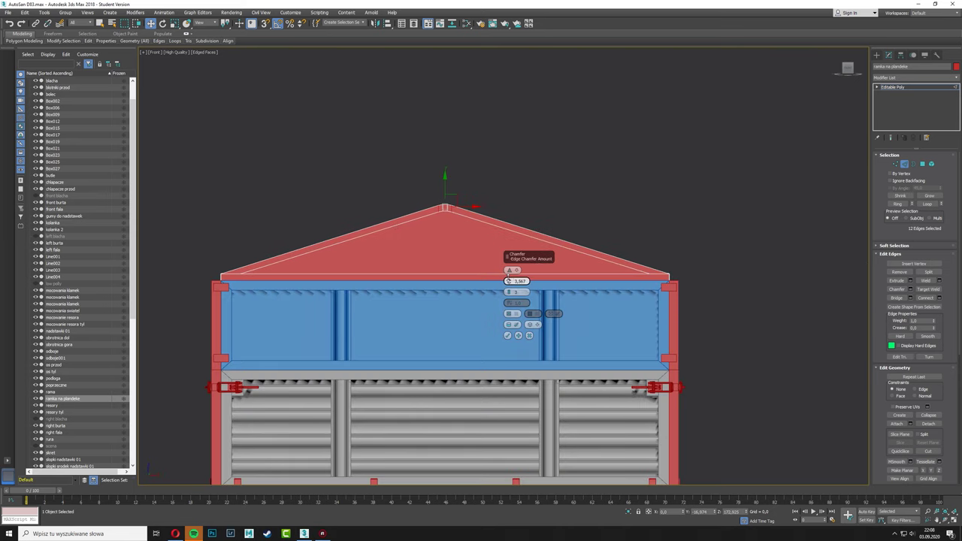
pyautogui.click(877, 55)
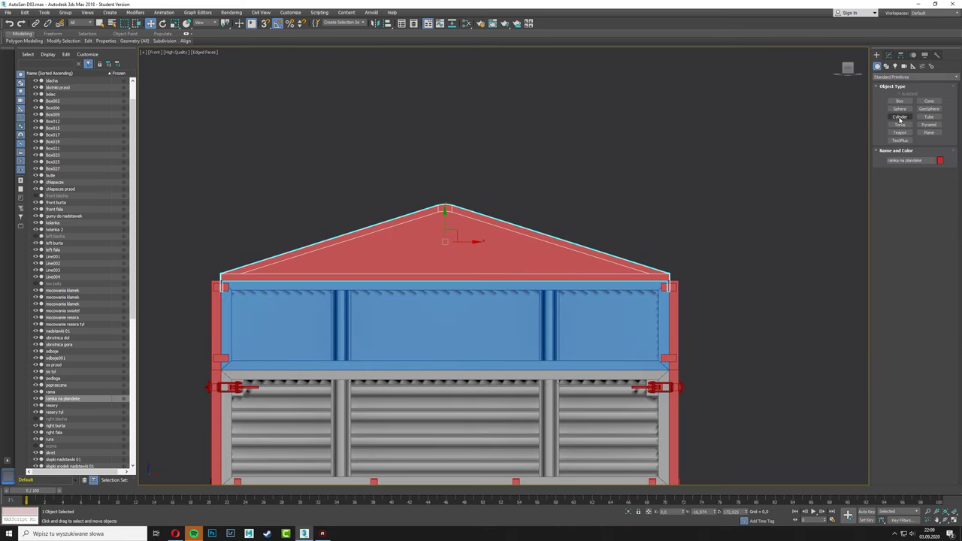
# Step: Create a box and align it to the roof frame peaks as a ridge beam
pyautogui.click(900, 101)
pyautogui.scroll(5, 444, 210)
pyautogui.scroll(2, 424, 140)
pyautogui.moveTo(469, 131); pyautogui.dragTo(460, 246)
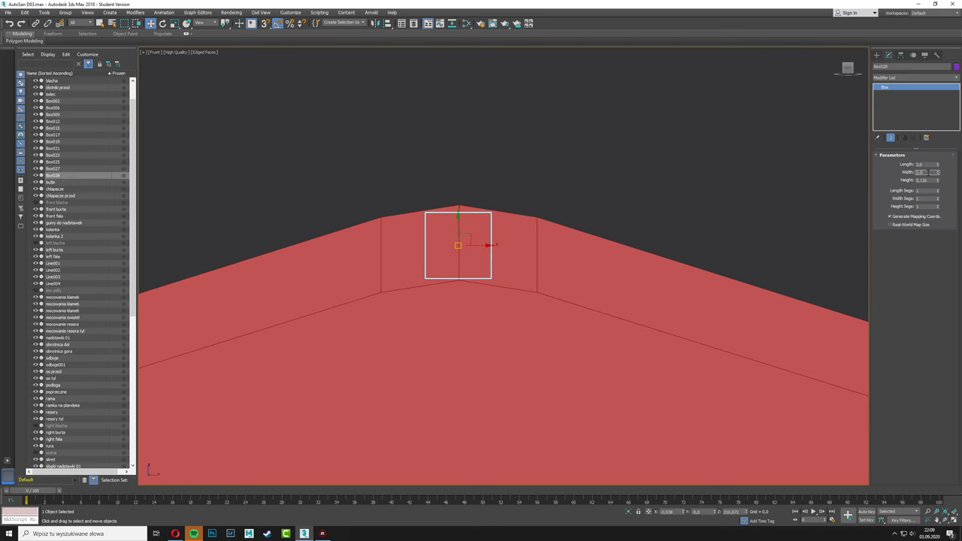
pyautogui.scroll(-2, 516, 193)
pyautogui.press('p')
pyautogui.scroll(3, 567, 183)
pyautogui.hotkey('alt', 'a')
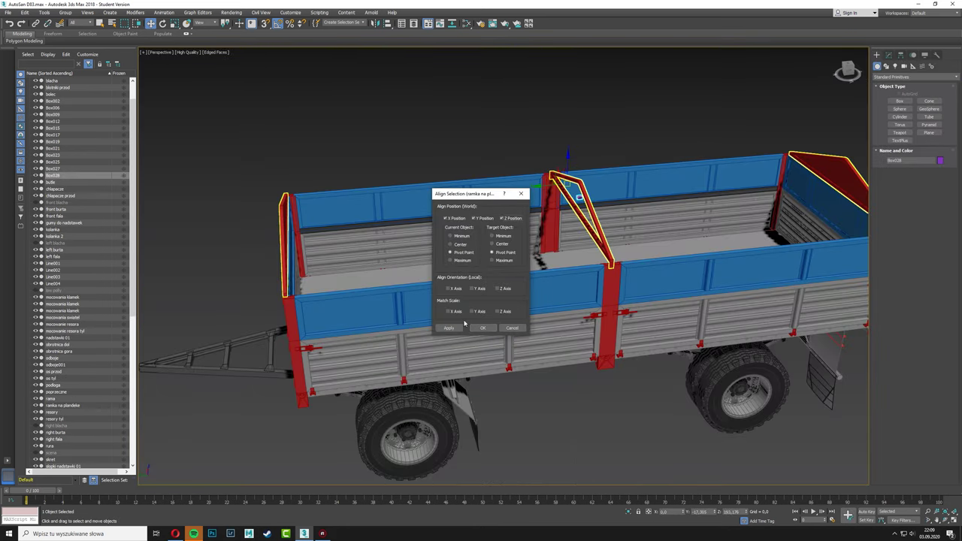
pyautogui.click(483, 328)
pyautogui.hotkey('alt', 'w')
pyautogui.scroll(5, 366, 161)
pyautogui.scroll(-2, 365, 161)
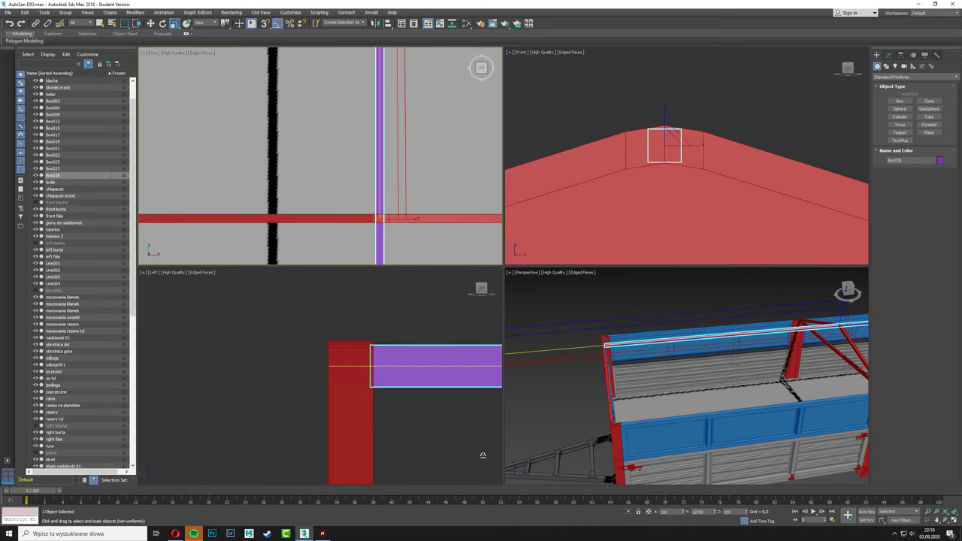
pyautogui.hotkey('alt', 'w')
# Step: Attach the ridge beam to the ramka na plandeke frame
pyautogui.click(889, 55)
pyautogui.scroll(-4, 751, 226)
pyautogui.click(531, 267)
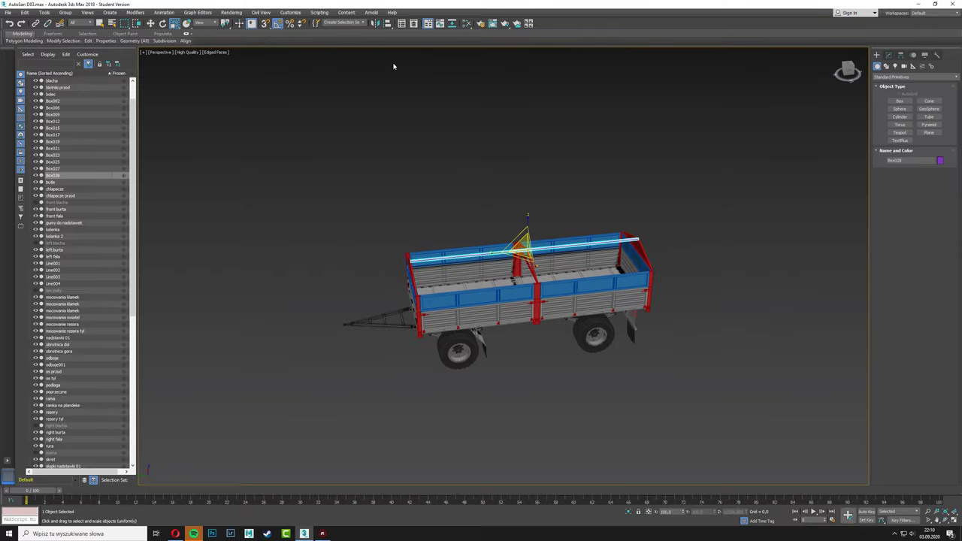
pyautogui.press('z')
pyautogui.click(301, 188)
pyautogui.keyDown('alt'); pyautogui.moveTo(511, 295); pyautogui.dragTo(572, 295, button='middle'); pyautogui.keyUp('alt')
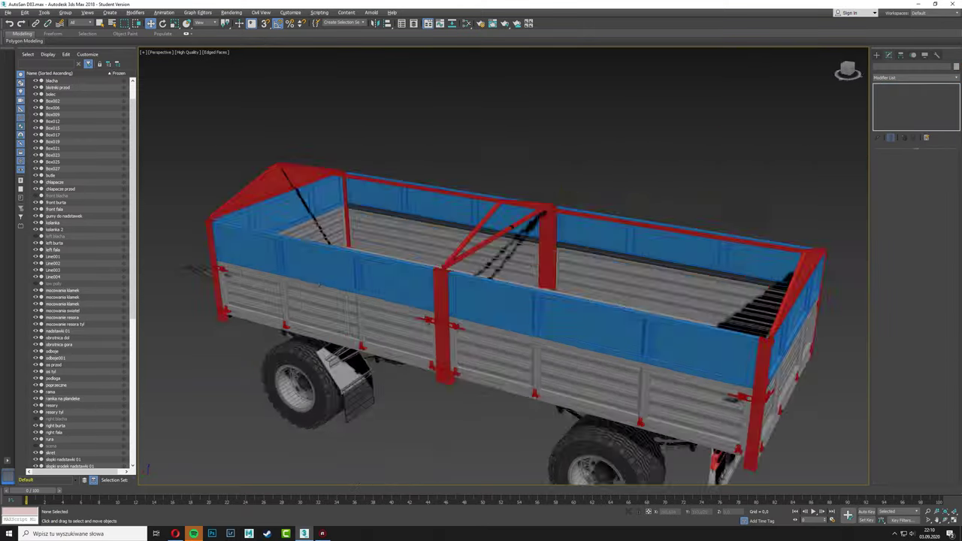
pyautogui.scroll(5, 512, 294)
pyautogui.moveTo(511, 295)
pyautogui.keyDown('alt'); pyautogui.mouseDown(button='middle')
pyautogui.moveTo(730, 314)
pyautogui.moveTo(526, 226)
pyautogui.mouseUp(button='middle'); pyautogui.keyUp('alt')
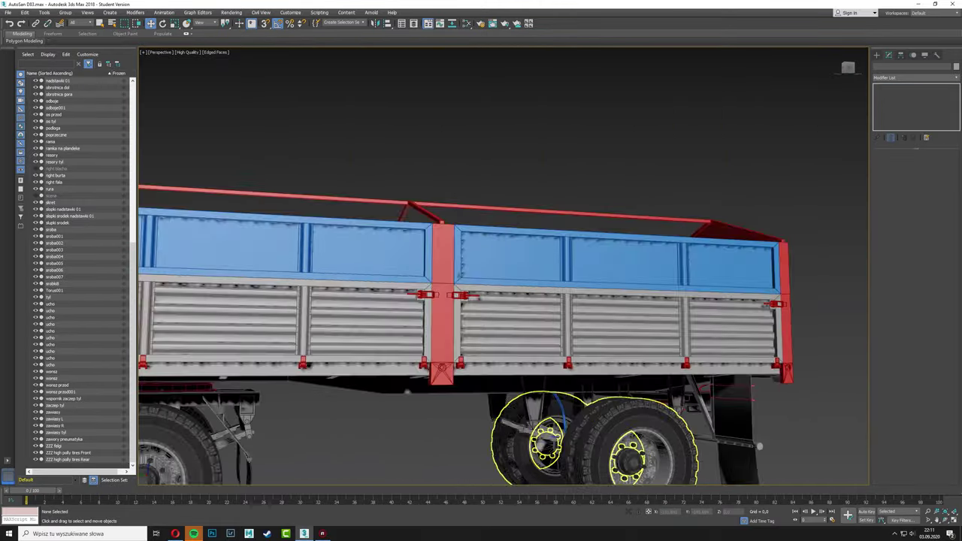
# Step: Draw a 6-sided bolt cylinder on the red bracket in the Left view
pyautogui.press('l')
pyautogui.click(900, 116)
pyautogui.scroll(5, 345, 203)
pyautogui.scroll(5, 301, 217)
pyautogui.moveTo(402, 263); pyautogui.dragTo(414, 278)
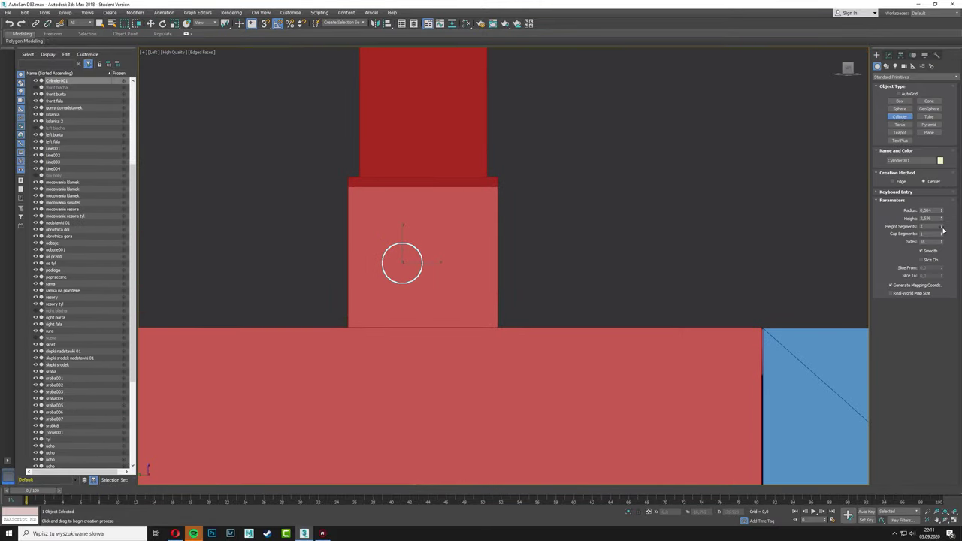
pyautogui.click(889, 55)
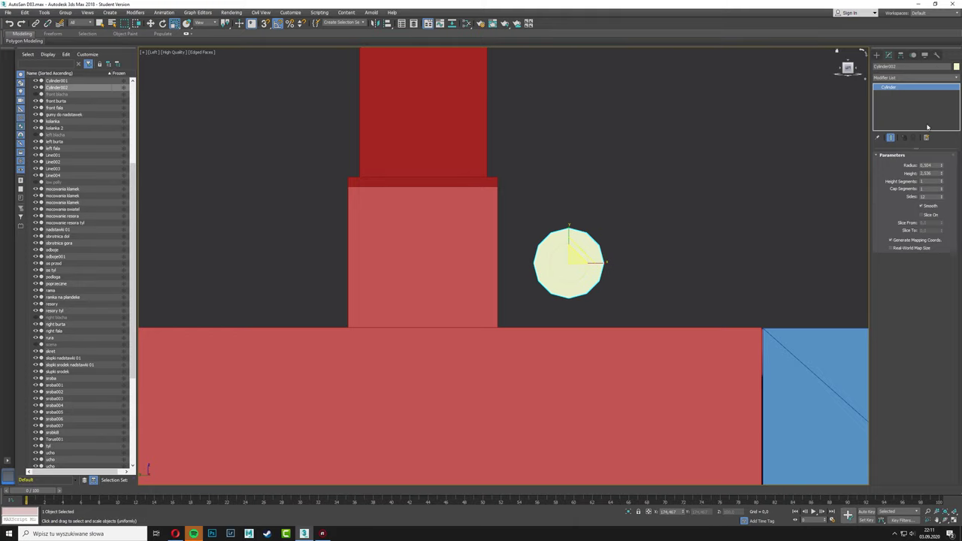
# Step: Extrude the bolt's end face to form its hexagonal head
pyautogui.hotkey('alt', 'w')
pyautogui.hotkey('alt', 'w')
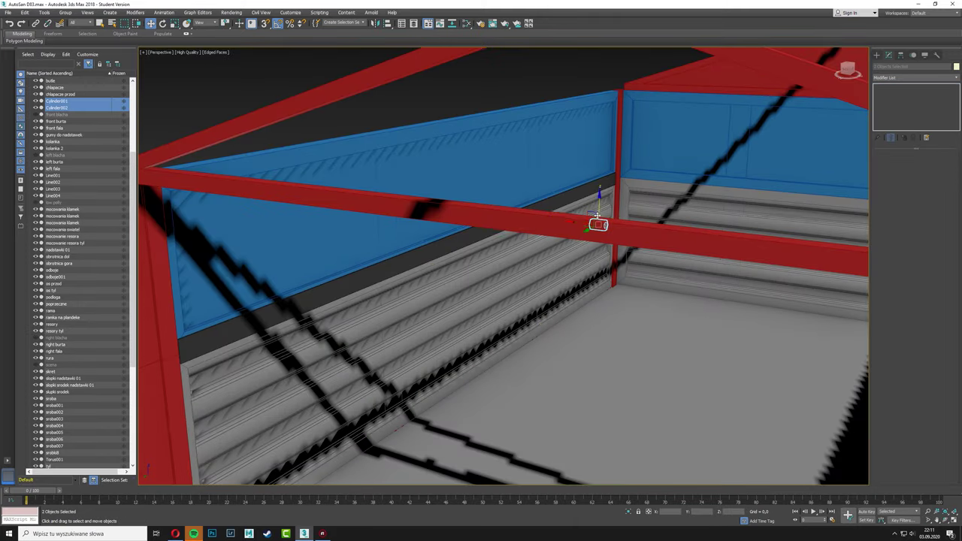
pyautogui.scroll(3, 601, 278)
pyautogui.press('z')
pyautogui.keyDown('alt'); pyautogui.moveTo(602, 278); pyautogui.dragTo(895, 334, button='middle'); pyautogui.keyUp('alt')
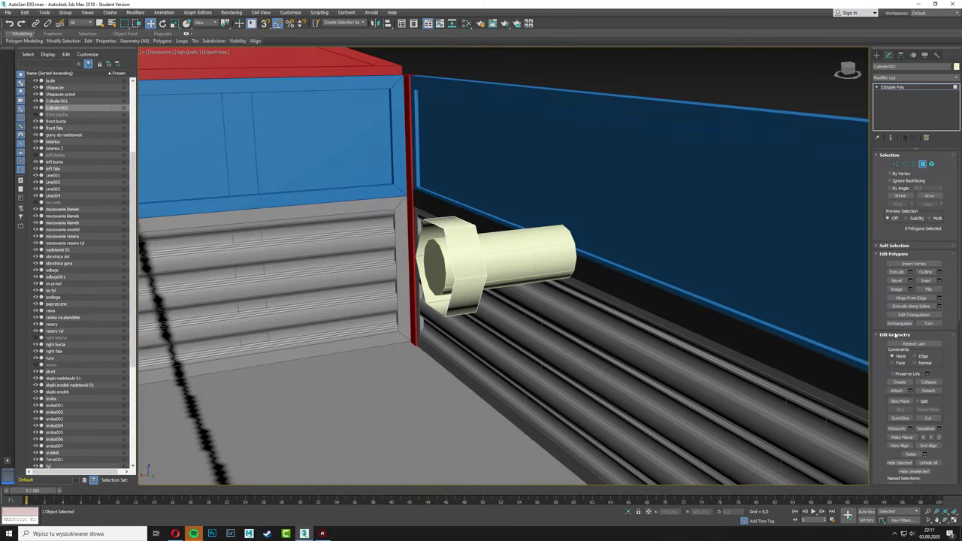
pyautogui.click(444, 271)
pyautogui.moveTo(527, 301)
pyautogui.keyDown('alt'); pyautogui.mouseDown(button='middle')
pyautogui.moveTo(445, 270)
pyautogui.moveTo(531, 226)
pyautogui.mouseUp(button='middle'); pyautogui.keyUp('alt')
pyautogui.press('4')
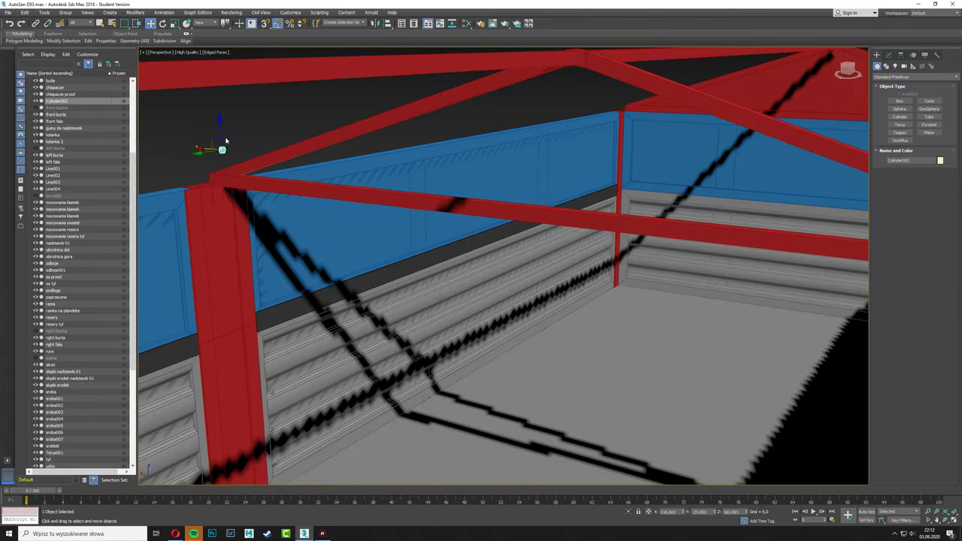
# Step: Shift-move a copy of the bolt directly below the original
pyautogui.press('z')
pyautogui.moveTo(391, 256)
pyautogui.keyDown('alt'); pyautogui.mouseDown(button='middle')
pyautogui.moveTo(421, 270)
pyautogui.moveTo(432, 226)
pyautogui.mouseUp(button='middle'); pyautogui.keyUp('alt')
pyautogui.scroll(2, 427, 267)
pyautogui.scroll(2, 427, 267)
pyautogui.keyDown('shift'); pyautogui.moveTo(433, 226); pyautogui.dragTo(431, 331); pyautogui.keyUp('shift')
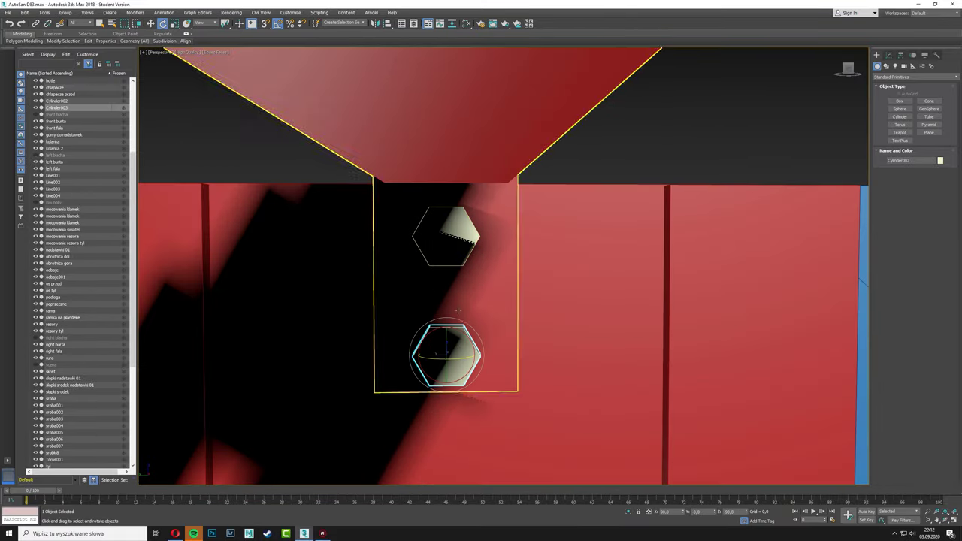
pyautogui.press('w')
pyautogui.keyDown('alt'); pyautogui.moveTo(445, 215); pyautogui.dragTo(474, 256, button='middle'); pyautogui.keyUp('alt')
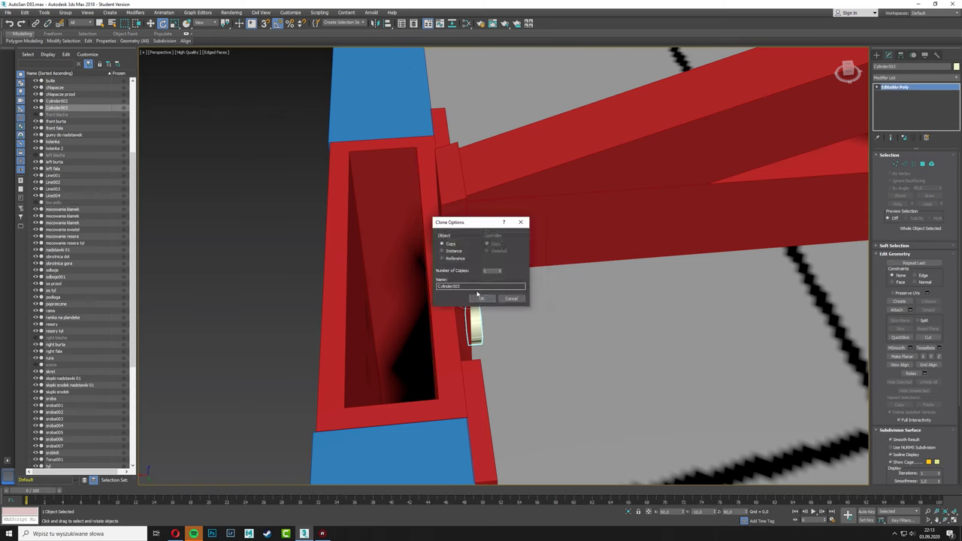
pyautogui.click(480, 298)
pyautogui.keyDown('alt'); pyautogui.moveTo(480, 297); pyautogui.dragTo(391, 270, button='middle'); pyautogui.keyUp('alt')
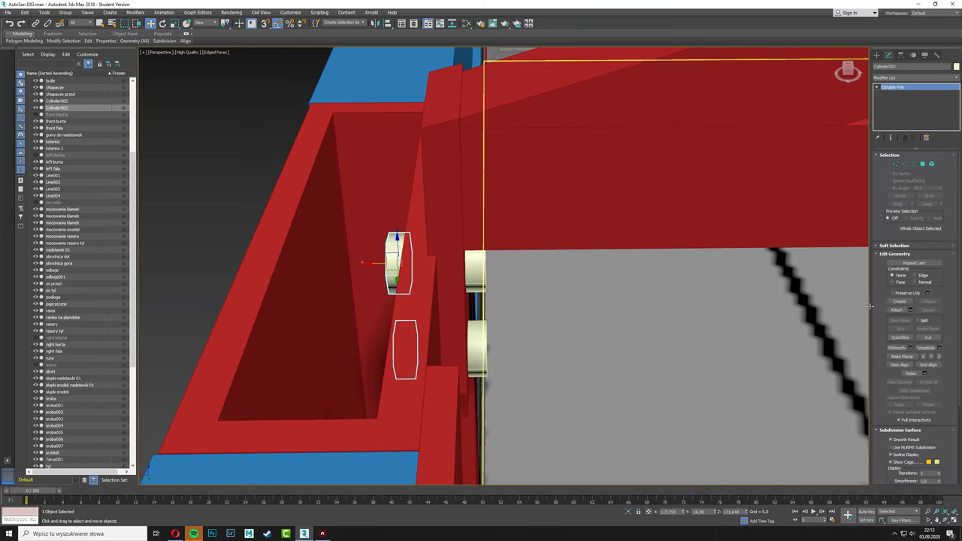
# Step: Mirror the bolt pair to the post's other side and attach them to ramka na plandeke
pyautogui.click(901, 56)
pyautogui.click(888, 54)
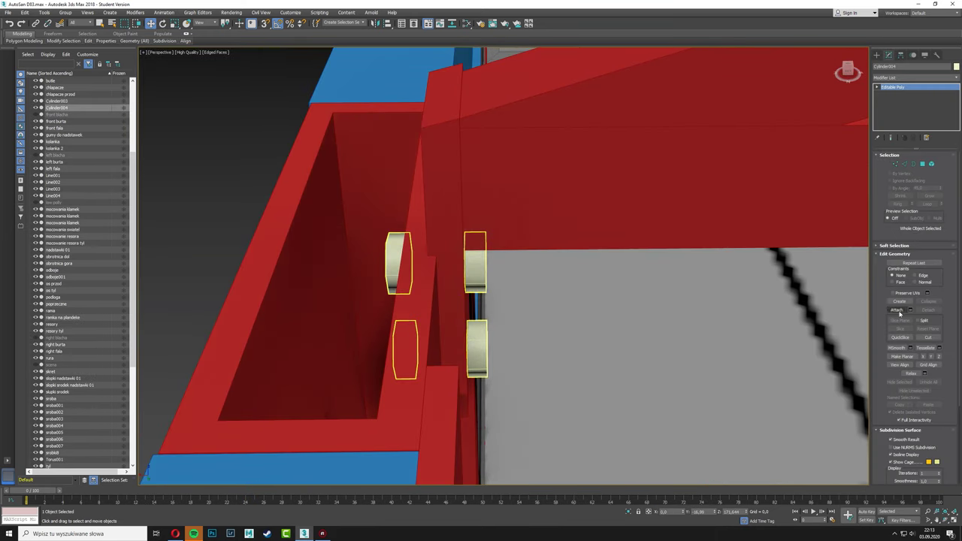
pyautogui.scroll(-5, 574, 218)
pyautogui.click(652, 233)
pyautogui.scroll(5, 652, 233)
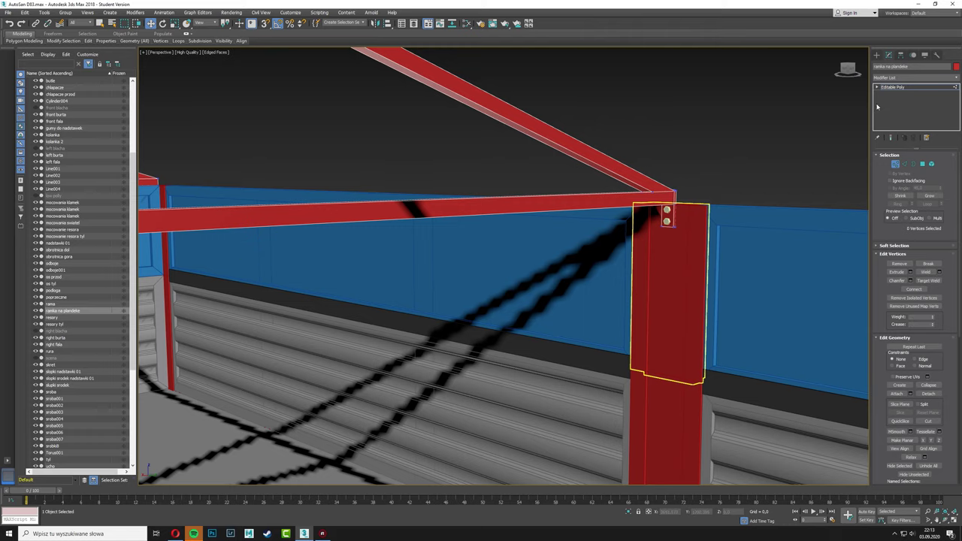
pyautogui.scroll(-5, 613, 232)
pyautogui.hotkey('ctrl', 'd')
pyautogui.keyDown('alt'); pyautogui.moveTo(613, 232); pyautogui.dragTo(492, 175, button='middle'); pyautogui.keyUp('alt')
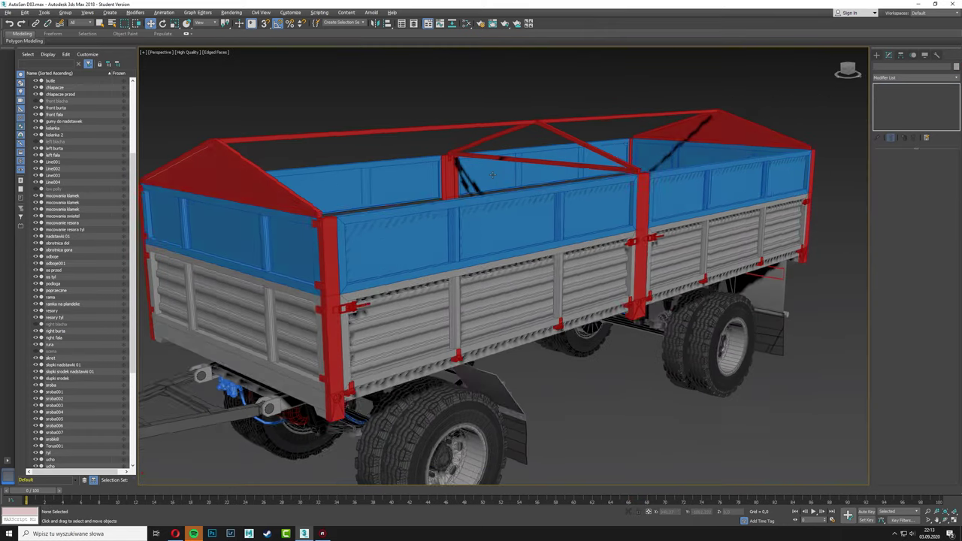
pyautogui.click(493, 175)
pyautogui.scroll(5, 492, 175)
pyautogui.scroll(-1, 569, 181)
pyautogui.click(569, 180)
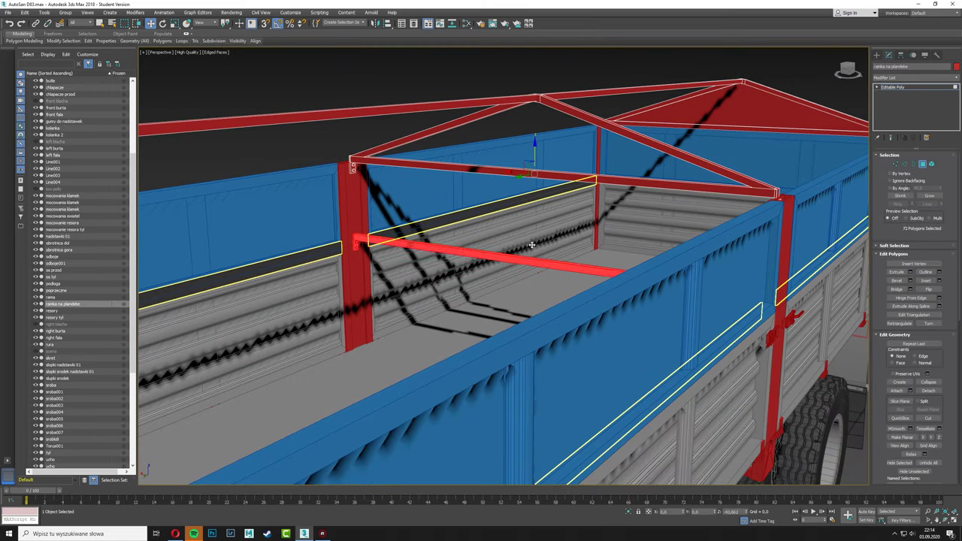
pyautogui.click(752, 90)
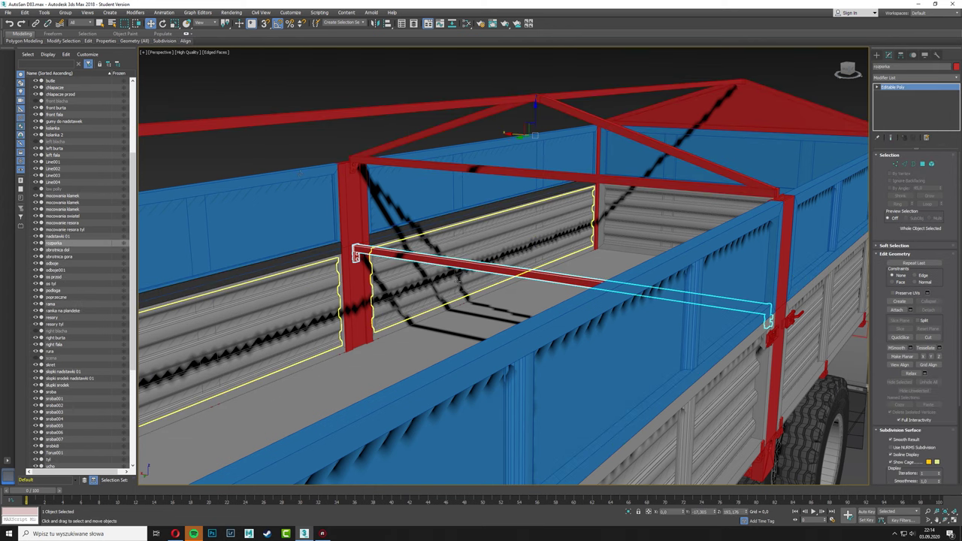
pyautogui.scroll(5, 696, 303)
pyautogui.press('4')
pyautogui.scroll(5, 696, 303)
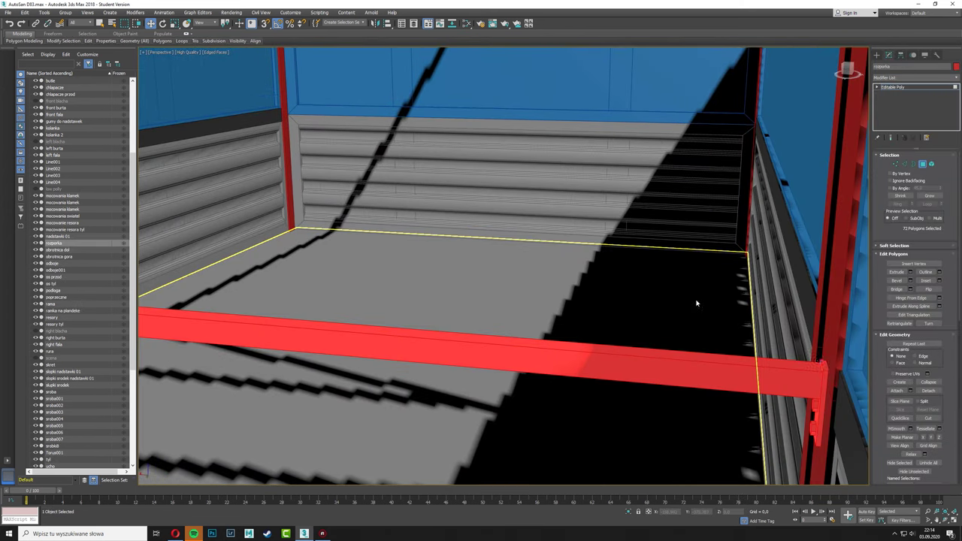
pyautogui.keyDown('alt'); pyautogui.moveTo(697, 303); pyautogui.dragTo(359, 248, button='middle'); pyautogui.keyUp('alt')
pyautogui.click(359, 248)
pyautogui.scroll(5, 359, 248)
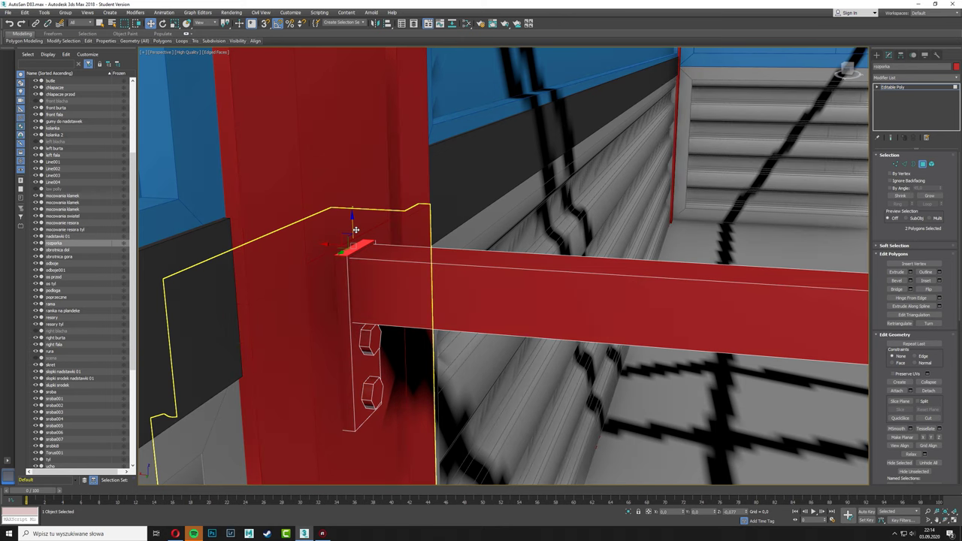
pyautogui.scroll(-3, 356, 229)
pyautogui.keyDown('ctrl'); pyautogui.click(395, 326); pyautogui.keyUp('ctrl')
pyautogui.keyDown('alt'); pyautogui.moveTo(395, 326); pyautogui.dragTo(421, 286, button='middle'); pyautogui.keyUp('alt')
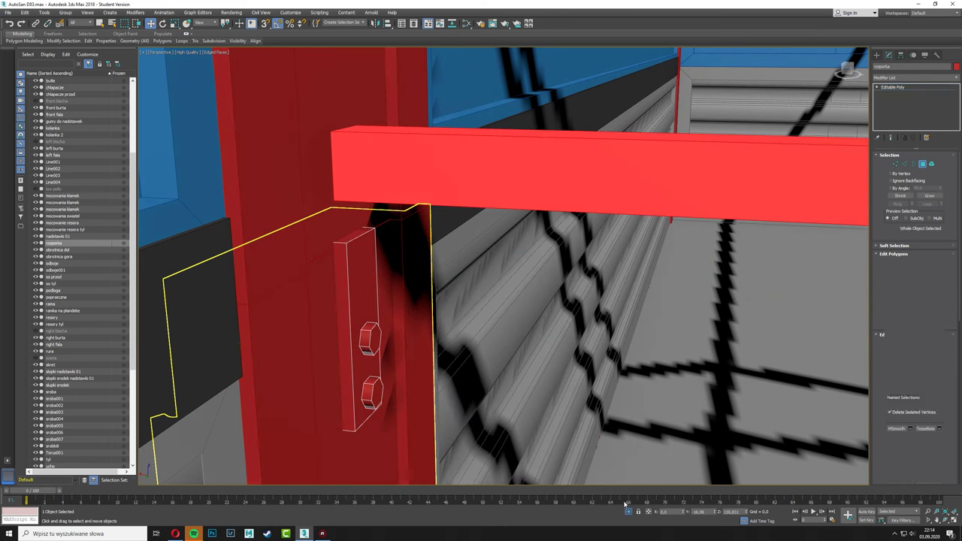
pyautogui.hotkey('alt', 'q')
pyautogui.click(950, 519)
pyautogui.click(950, 512)
pyautogui.moveTo(280, 194); pyautogui.dragTo(450, 265)
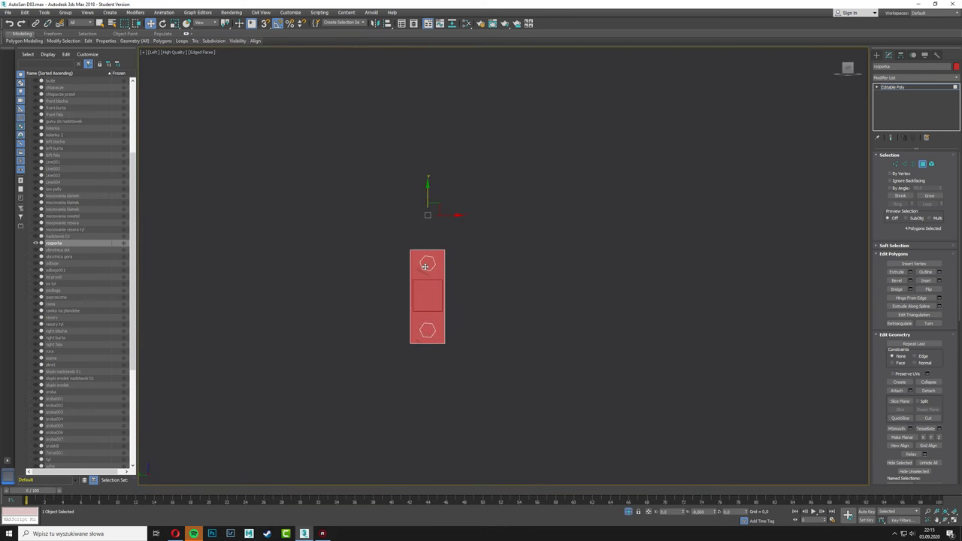
pyautogui.hotkey('alt', 'w')
pyautogui.hotkey('alt', 'w')
pyautogui.hotkey('alt', 'q')
pyautogui.moveTo(624, 398)
pyautogui.keyDown('alt'); pyautogui.mouseDown(button='middle')
pyautogui.moveTo(476, 323)
pyautogui.moveTo(641, 141)
pyautogui.moveTo(641, 121)
pyautogui.mouseUp(button='middle'); pyautogui.keyUp('alt')
pyautogui.scroll(-5, 476, 324)
pyautogui.click(640, 141)
pyautogui.scroll(-4, 641, 142)
pyautogui.moveTo(339, 134)
pyautogui.keyDown('alt'); pyautogui.mouseDown(button='middle')
pyautogui.moveTo(153, 134)
pyautogui.moveTo(118, 10)
pyautogui.mouseUp(button='middle'); pyautogui.keyUp('alt')
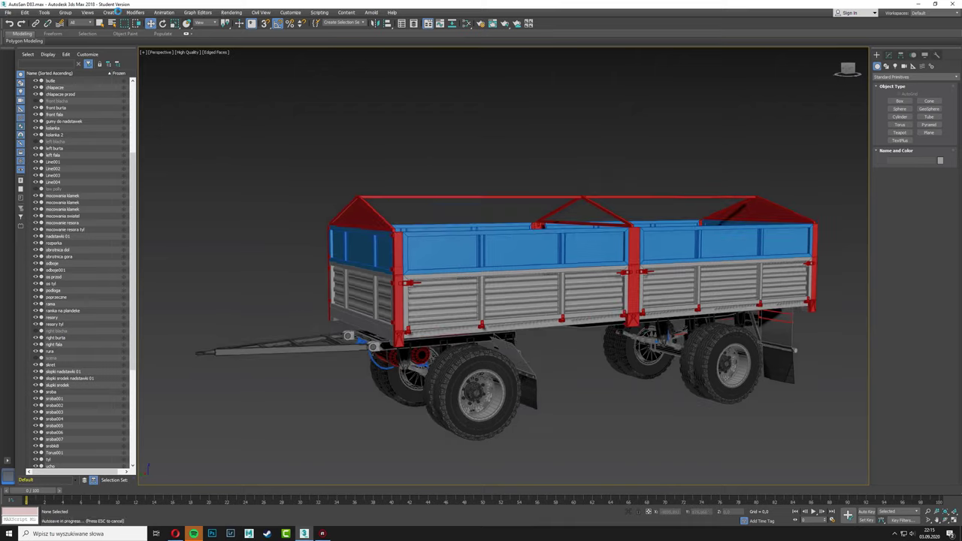
# Step: Clone the blue upper side boards and raise the copies above the trailer
pyautogui.keyDown('shift'); pyautogui.moveTo(644, 251); pyautogui.dragTo(645, 128); pyautogui.keyUp('shift')
pyautogui.click(462, 291)
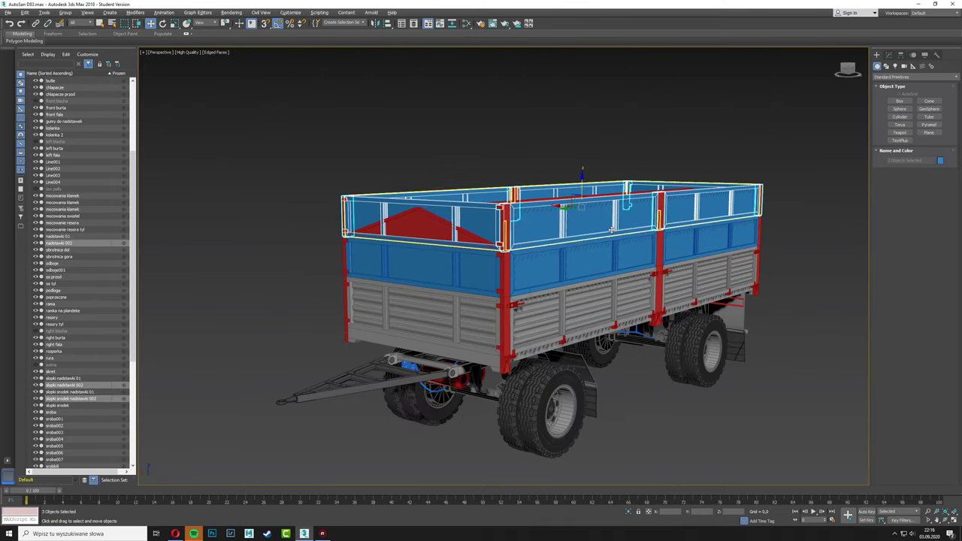
pyautogui.moveTo(596, 226); pyautogui.dragTo(596, 113)
# Step: In the side view, box-select the top vertices of the upper boards
pyautogui.hotkey('alt', 'w')
pyautogui.hotkey('alt', 'w')
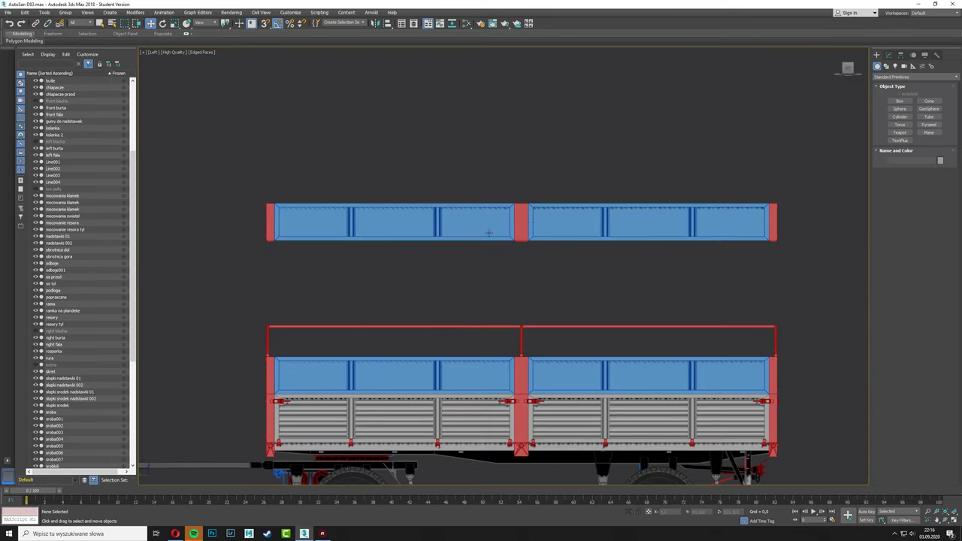
pyautogui.moveTo(223, 148); pyautogui.dragTo(414, 193)
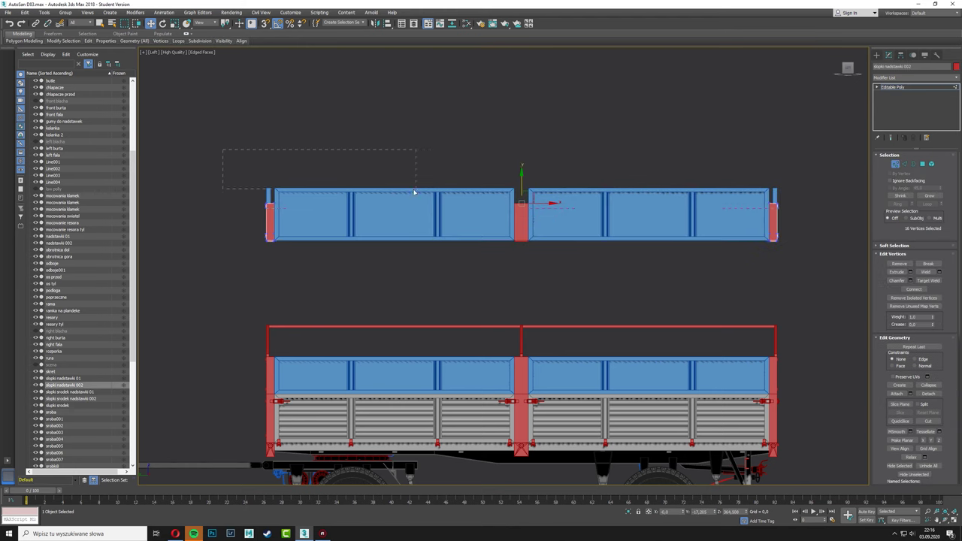
pyautogui.scroll(5, 826, 220)
pyautogui.scroll(-4, 542, 204)
pyautogui.scroll(3, 541, 205)
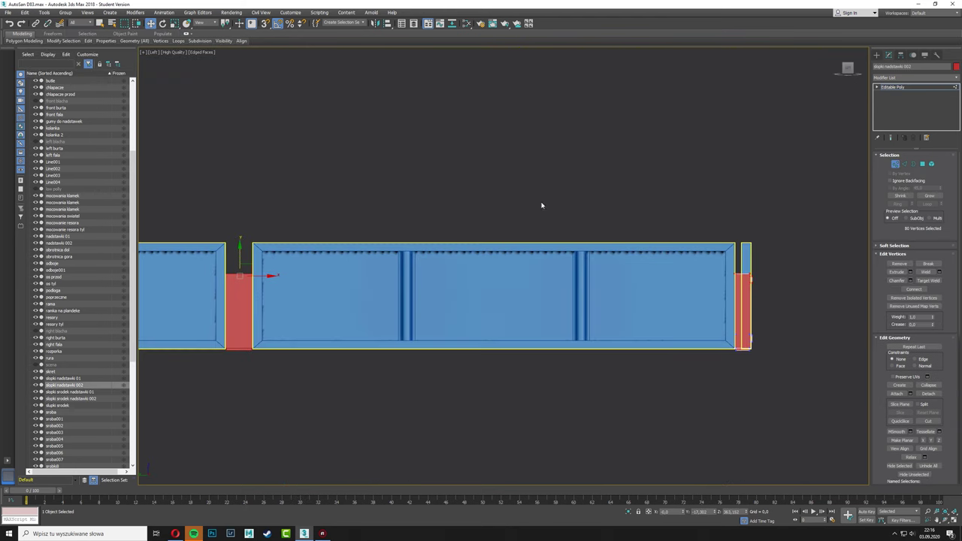
pyautogui.scroll(-5, 541, 204)
pyautogui.scroll(10, 468, 225)
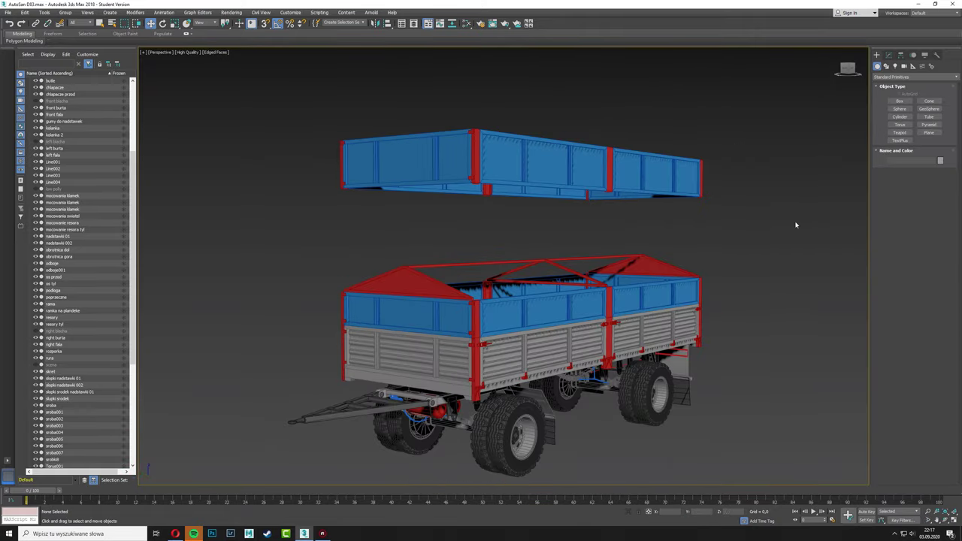
# Step: Select the floating blue boards together with the trailer's blue boards in the side view
pyautogui.click(78, 243)
pyautogui.click(624, 339)
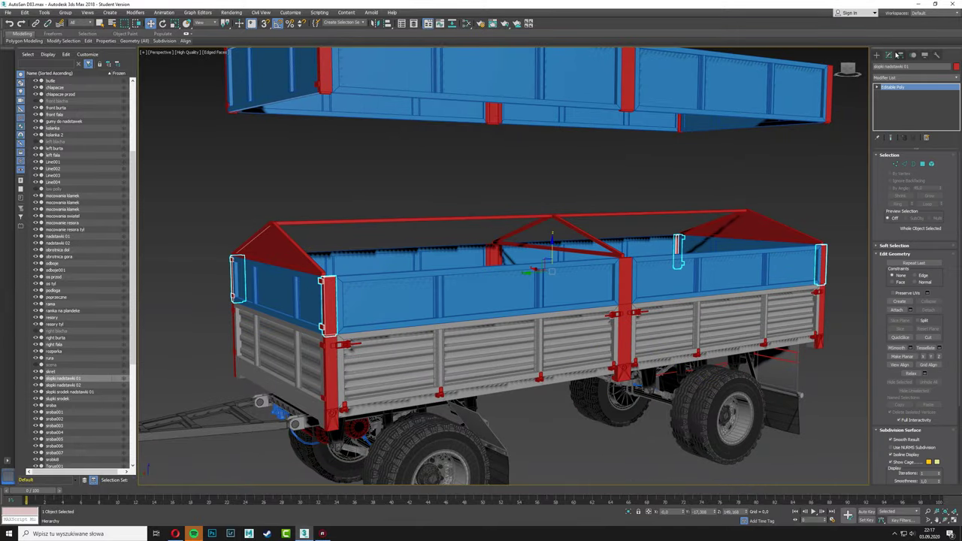
pyautogui.click(875, 56)
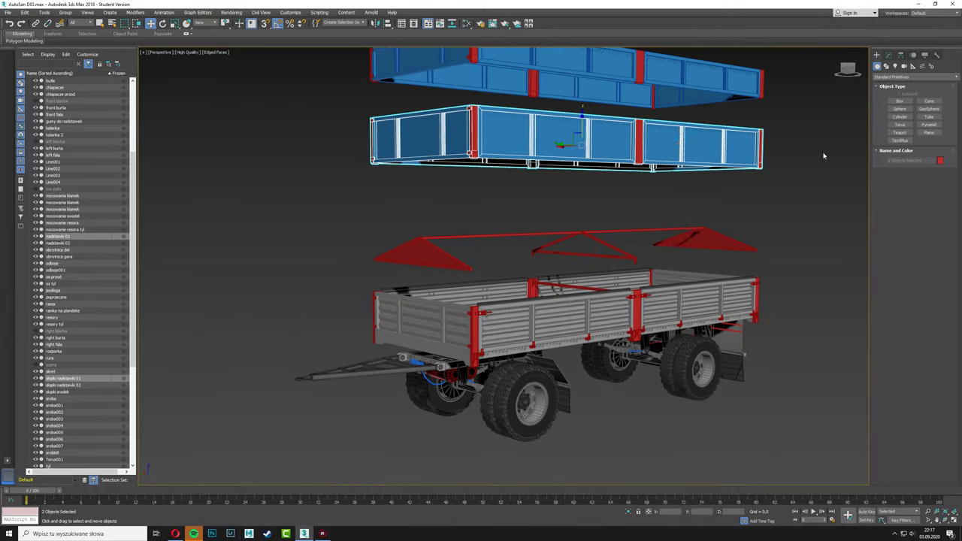
pyautogui.press('l')
# Step: Clone the rubber strips into gumy do nadstawek 01 and 02
pyautogui.click(414, 264)
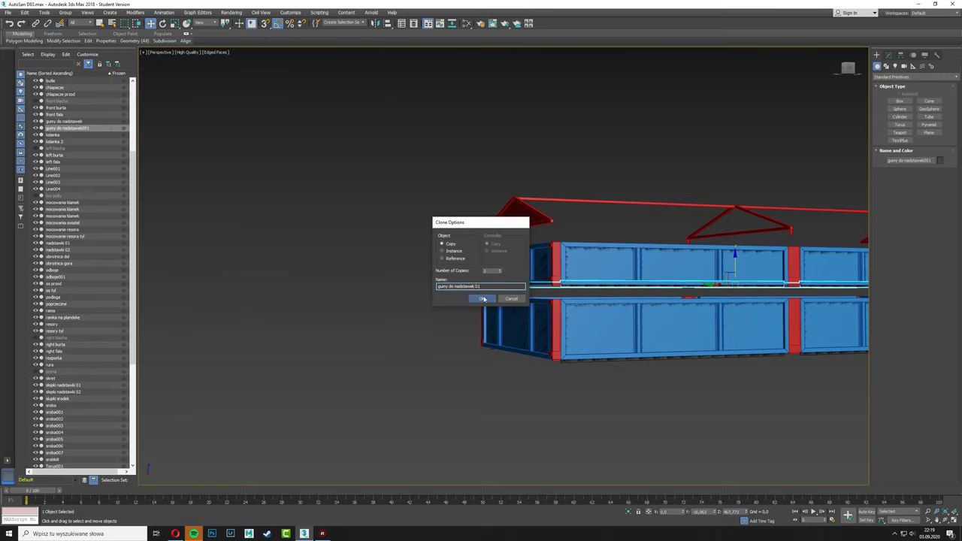
pyautogui.click(483, 299)
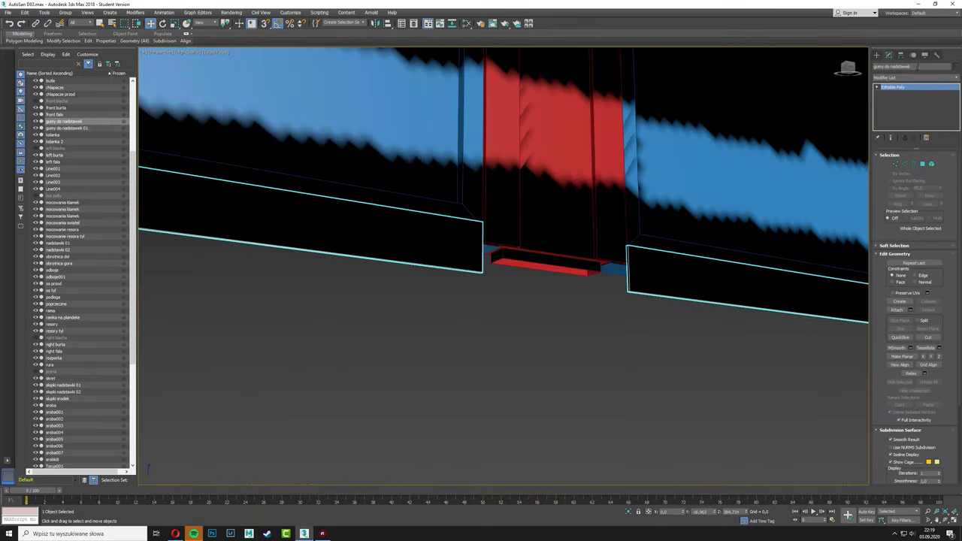
pyautogui.click(624, 383)
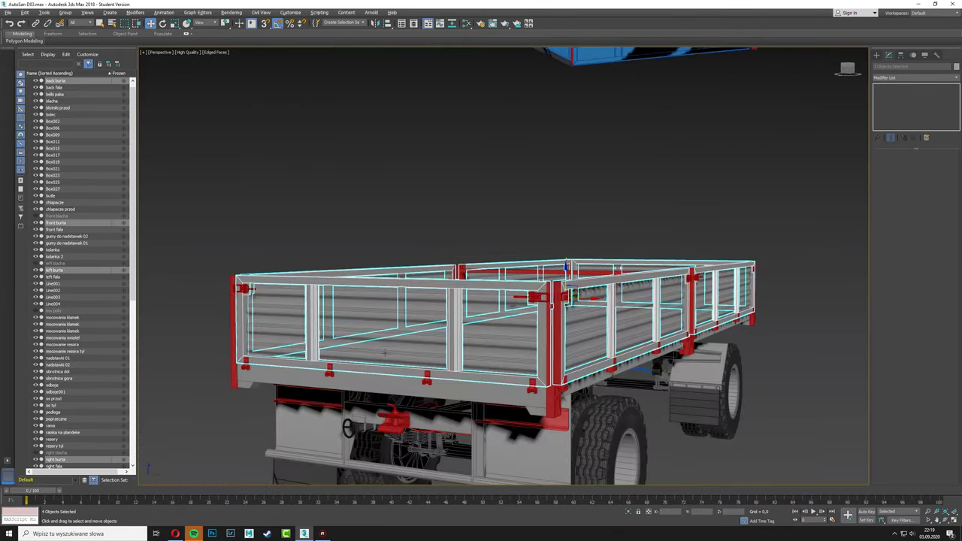
# Step: Clone the trailer's side rails and place the copies beside the trailer
pyautogui.moveTo(619, 360)
pyautogui.keyDown('alt'); pyautogui.mouseDown(button='middle')
pyautogui.moveTo(540, 381)
pyautogui.moveTo(542, 317)
pyautogui.moveTo(433, 267)
pyautogui.mouseUp(button='middle'); pyautogui.keyUp('alt')
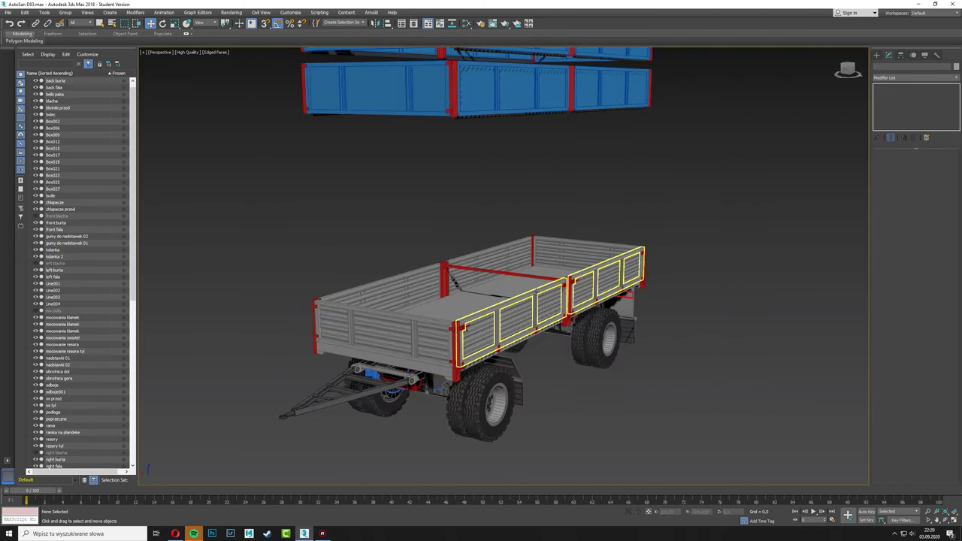
pyautogui.keyDown('alt'); pyautogui.moveTo(549, 238); pyautogui.dragTo(527, 239, button='middle'); pyautogui.keyUp('alt')
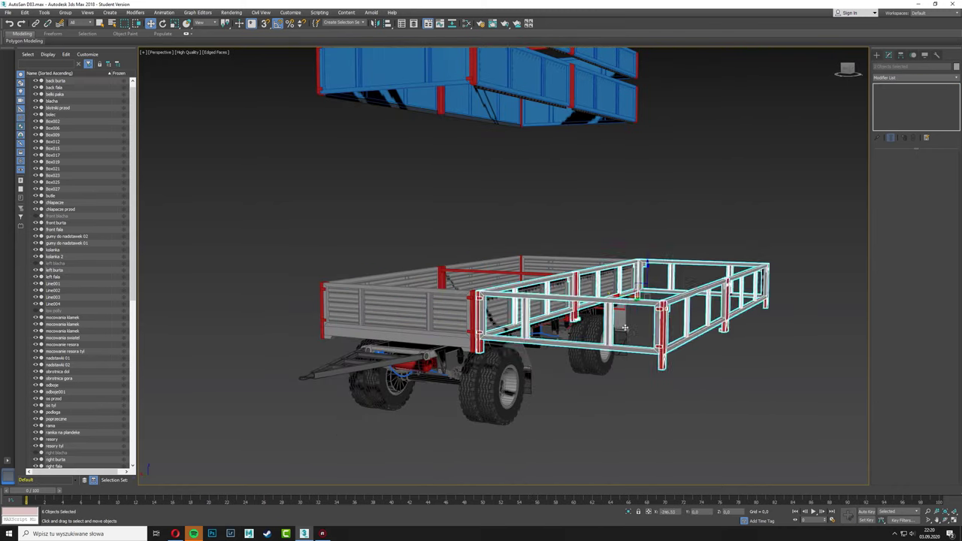
pyautogui.moveTo(625, 328)
pyautogui.keyDown('alt'); pyautogui.mouseDown(button='middle')
pyautogui.moveTo(503, 379)
pyautogui.moveTo(421, 353)
pyautogui.mouseUp(button='middle'); pyautogui.keyUp('alt')
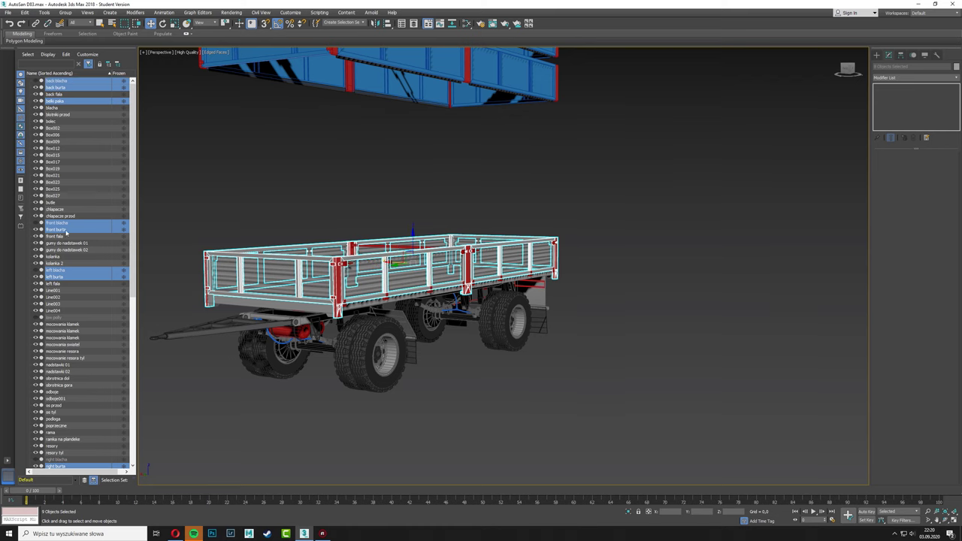
pyautogui.keyDown('alt'); pyautogui.moveTo(248, 378); pyautogui.dragTo(391, 323, button='middle'); pyautogui.keyUp('alt')
pyautogui.keyDown('shift'); pyautogui.moveTo(406, 285); pyautogui.dragTo(549, 308); pyautogui.keyUp('shift')
pyautogui.keyDown('alt'); pyautogui.moveTo(527, 339); pyautogui.dragTo(625, 379, button='middle'); pyautogui.keyUp('alt')
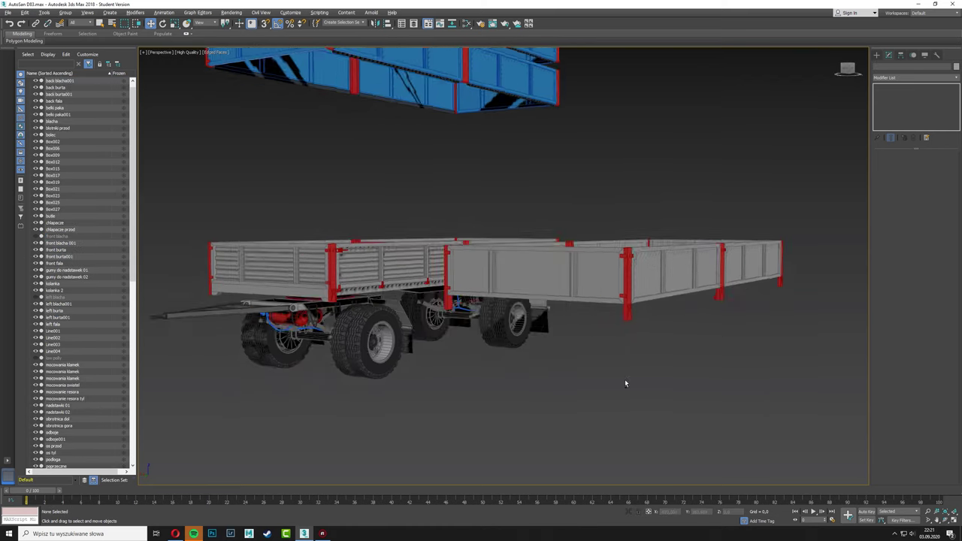
# Step: Select the copied front panel and left rail and enter vertex editing to reshape them
pyautogui.click(601, 301)
pyautogui.keyDown('alt'); pyautogui.moveTo(601, 300); pyautogui.dragTo(527, 339, button='middle'); pyautogui.keyUp('alt')
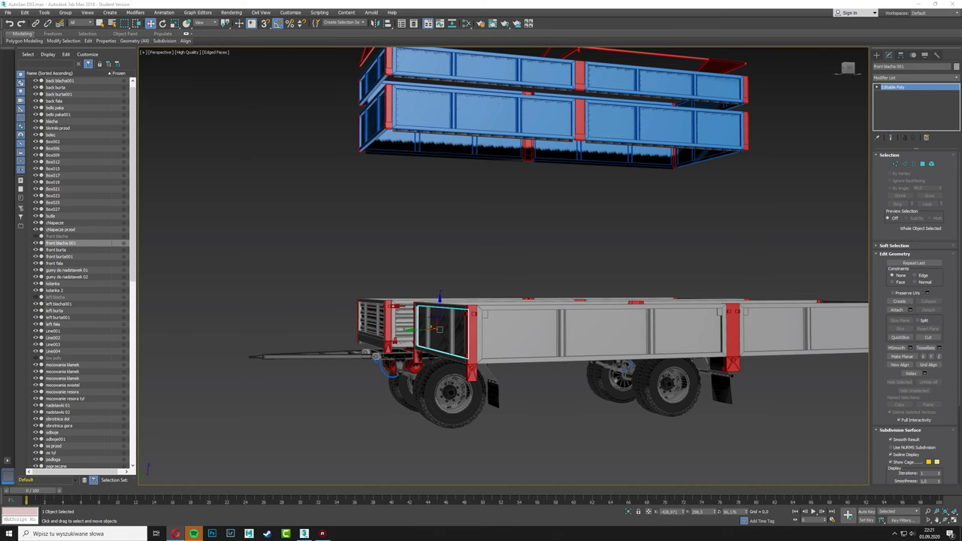
pyautogui.click(481, 323)
pyautogui.keyDown('alt'); pyautogui.moveTo(482, 324); pyautogui.dragTo(786, 409, button='middle'); pyautogui.keyUp('alt')
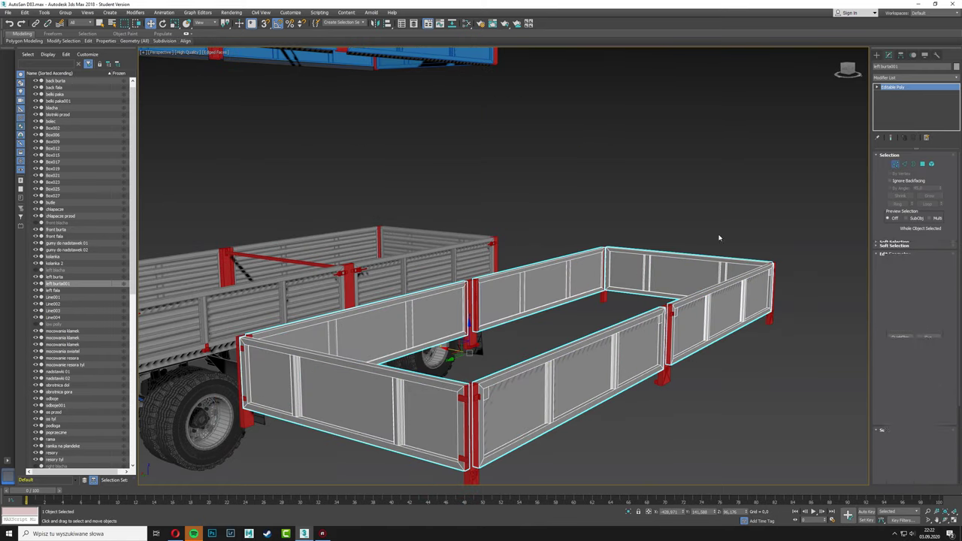
pyautogui.press('1')
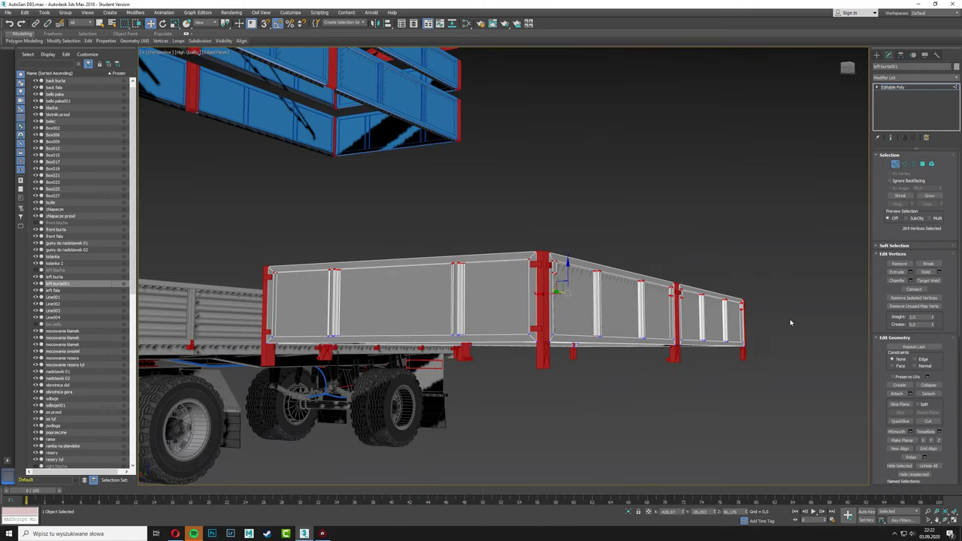
pyautogui.moveTo(720, 238)
pyautogui.keyDown('alt'); pyautogui.mouseDown(button='middle')
pyautogui.moveTo(578, 245)
pyautogui.moveTo(516, 269)
pyautogui.mouseUp(button='middle'); pyautogui.keyUp('alt')
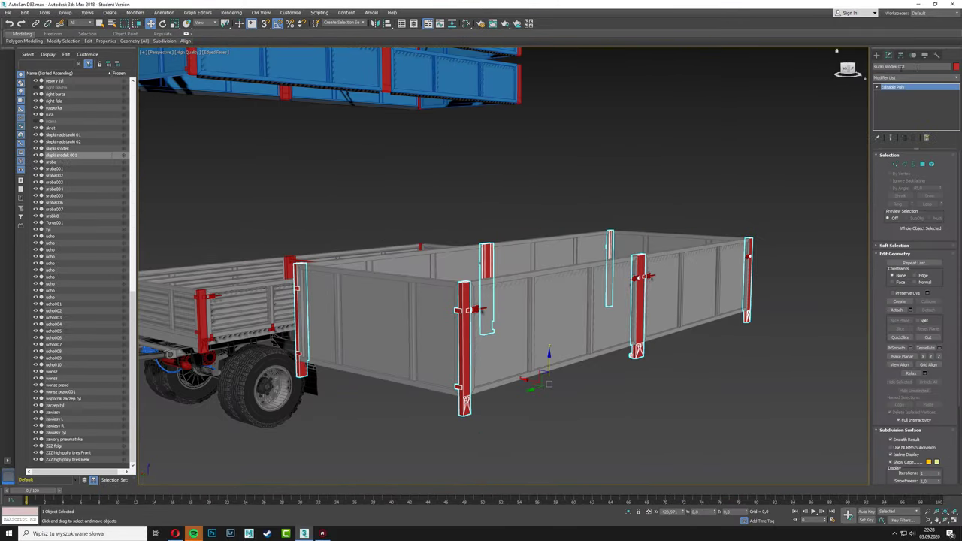
# Step: Select the new box's side walls, then box-select the lower body parts in the Front view
pyautogui.click(700, 286)
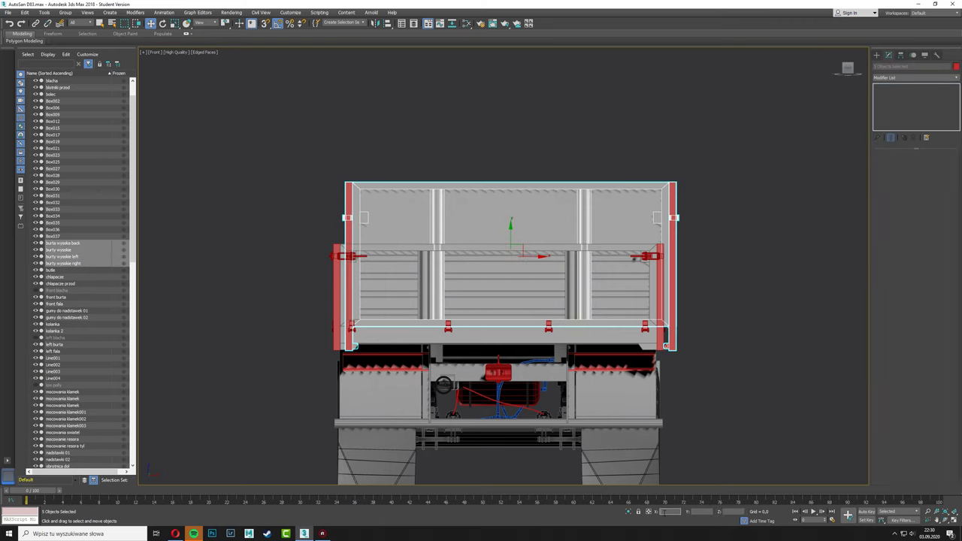
pyautogui.moveTo(192, 331); pyautogui.dragTo(818, 445)
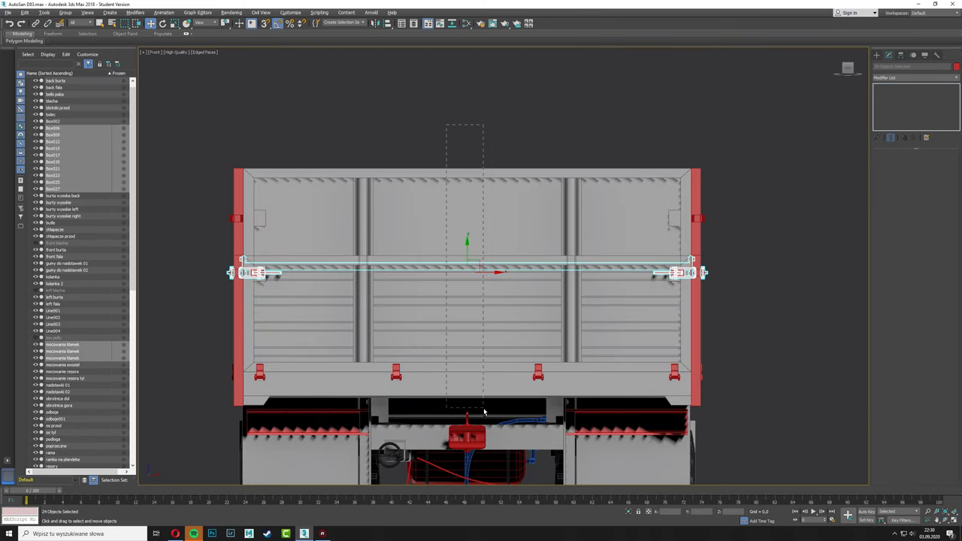
pyautogui.scroll(-3, 195, 325)
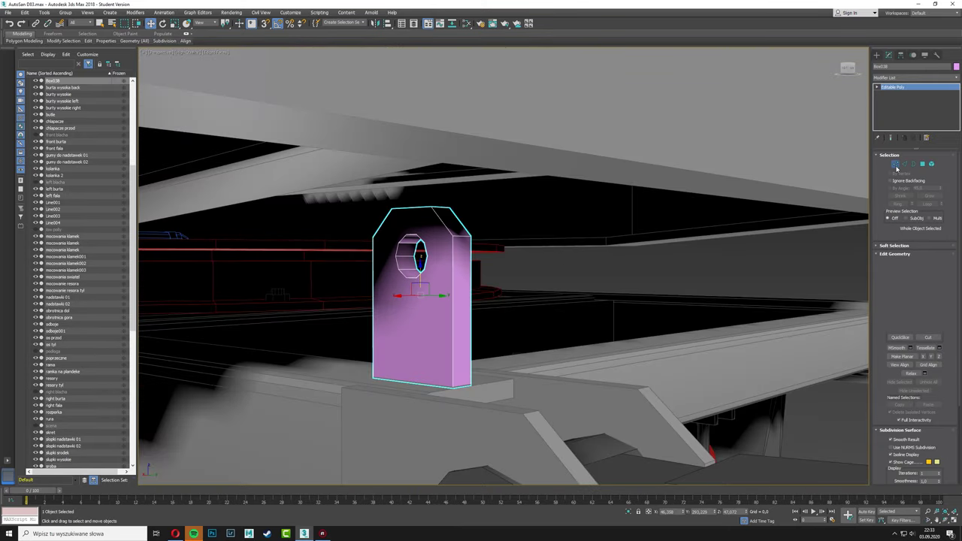
# Step: Isolate the pink bracket and cut edges from its hole to the corners, then restore the scene
pyautogui.click(896, 164)
pyautogui.hotkey('alt', 'q')
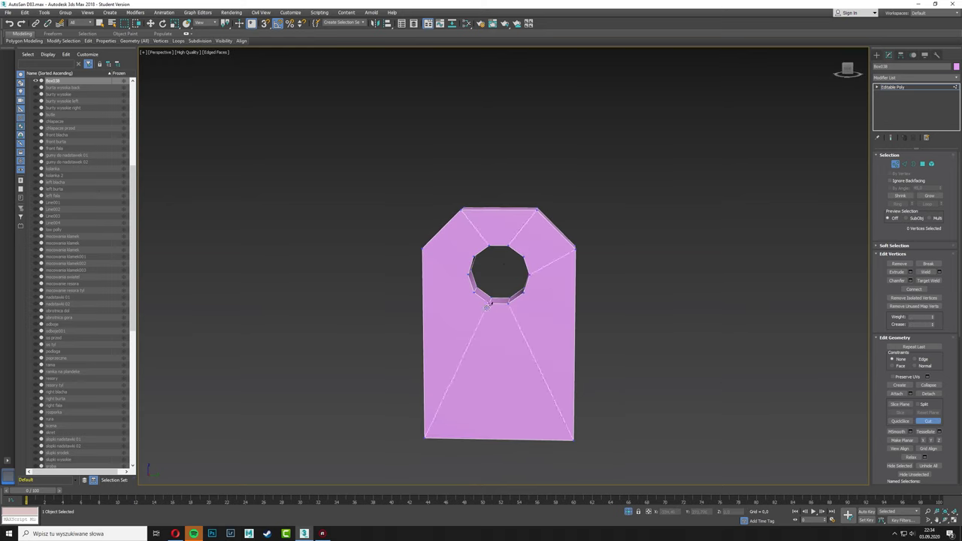
pyautogui.keyDown('alt'); pyautogui.moveTo(529, 207); pyautogui.dragTo(526, 285, button='middle'); pyautogui.keyUp('alt')
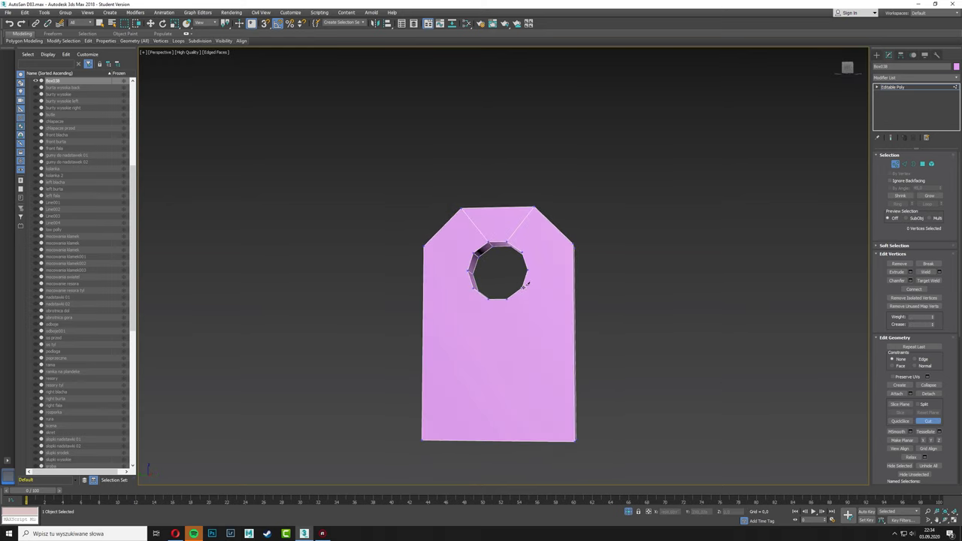
pyautogui.rightClick(576, 243)
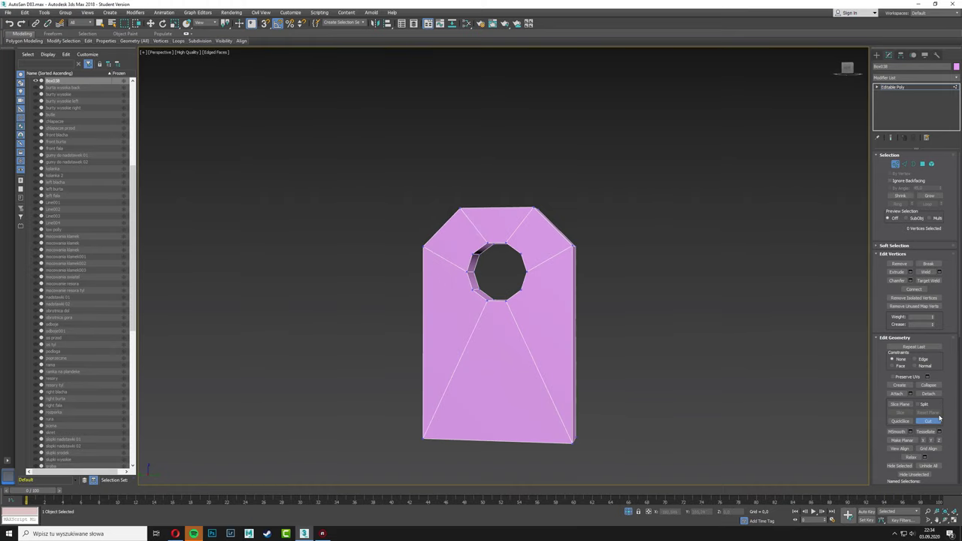
pyautogui.hotkey('alt', 'q')
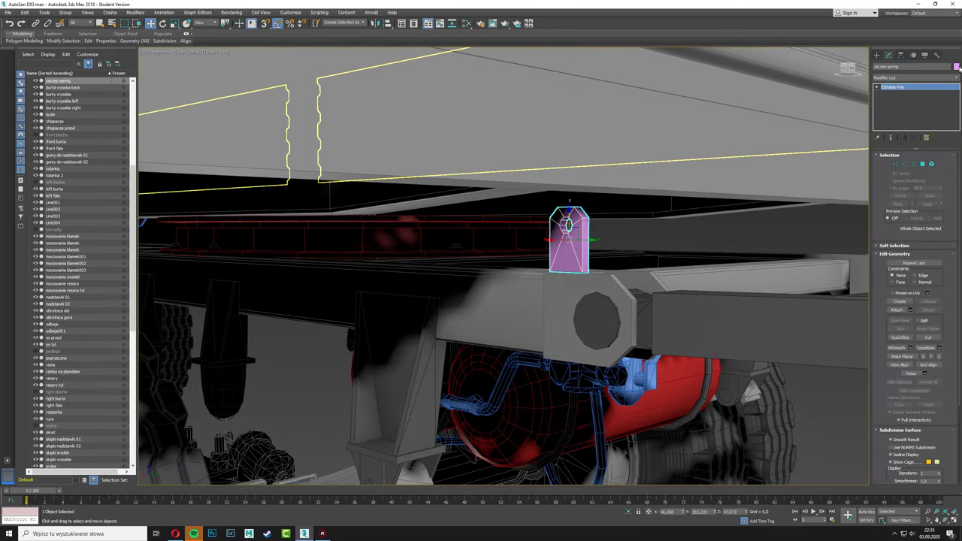
# Step: Clone the bracket beside the original as zaczep spring dyszel
pyautogui.scroll(-5, 472, 239)
pyautogui.moveTo(471, 240)
pyautogui.keyDown('alt'); pyautogui.mouseDown(button='middle')
pyautogui.moveTo(526, 248)
pyautogui.moveTo(678, 227)
pyautogui.moveTo(526, 248)
pyautogui.mouseUp(button='middle'); pyautogui.keyUp('alt')
pyautogui.scroll(5, 471, 239)
pyautogui.scroll(5, 466, 256)
pyautogui.press('1')
pyautogui.moveTo(526, 170); pyautogui.dragTo(442, 382)
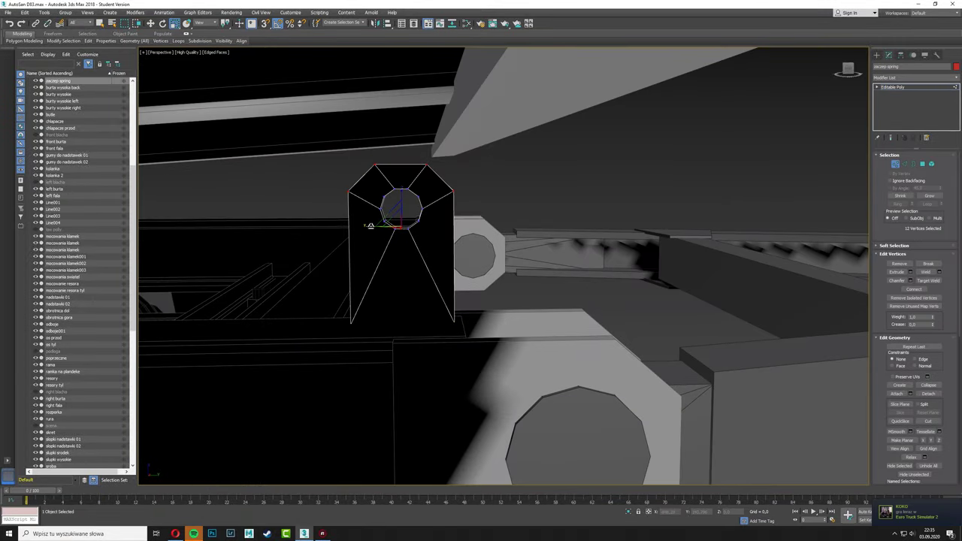
pyautogui.press('w')
pyautogui.keyDown('shift'); pyautogui.moveTo(401, 226); pyautogui.dragTo(480, 225); pyautogui.keyUp('shift')
pyautogui.write('zaczep spring dysz')
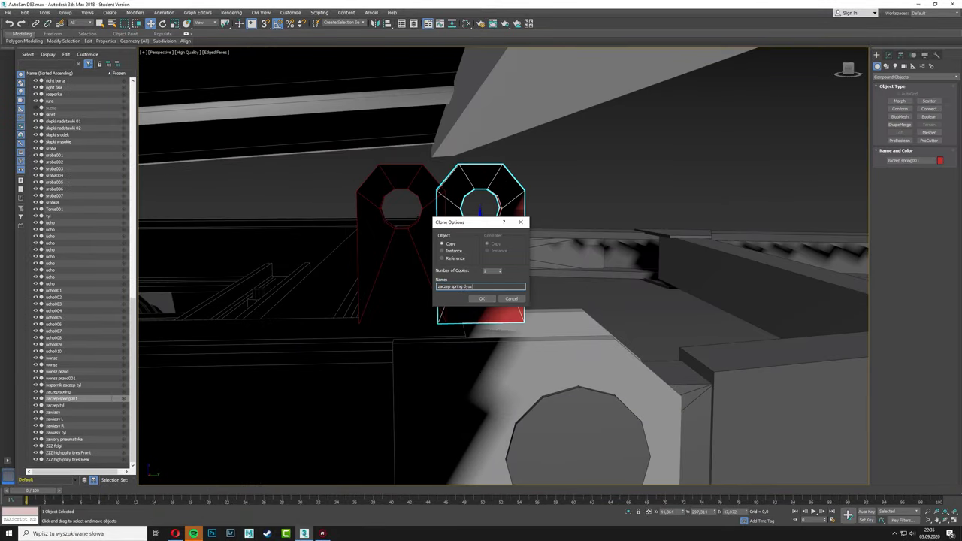
pyautogui.write('el')
pyautogui.press('Return')
# Step: Inspect the bracket copy from a low side angle and clear its selection
pyautogui.scroll(-5, 447, 290)
pyautogui.scroll(5, 447, 289)
pyautogui.keyDown('alt'); pyautogui.moveTo(446, 226); pyautogui.dragTo(447, 289, button='middle'); pyautogui.keyUp('alt')
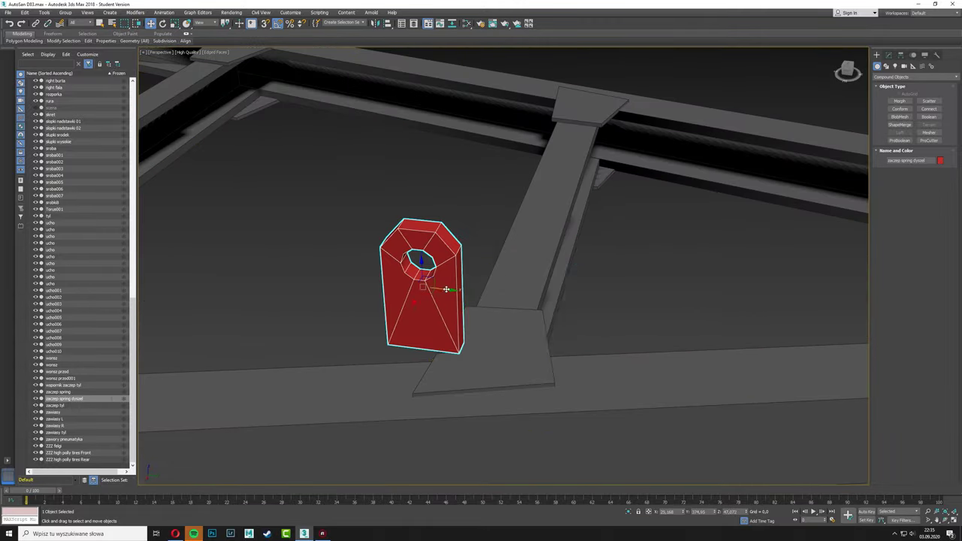
pyautogui.scroll(5, 594, 322)
pyautogui.scroll(-8, 576, 398)
pyautogui.moveTo(564, 383)
pyautogui.keyDown('alt'); pyautogui.mouseDown(button='middle')
pyautogui.moveTo(551, 260)
pyautogui.moveTo(451, 315)
pyautogui.mouseUp(button='middle'); pyautogui.keyUp('alt')
pyautogui.press('1')
pyautogui.scroll(-6, 551, 260)
pyautogui.scroll(6, 451, 316)
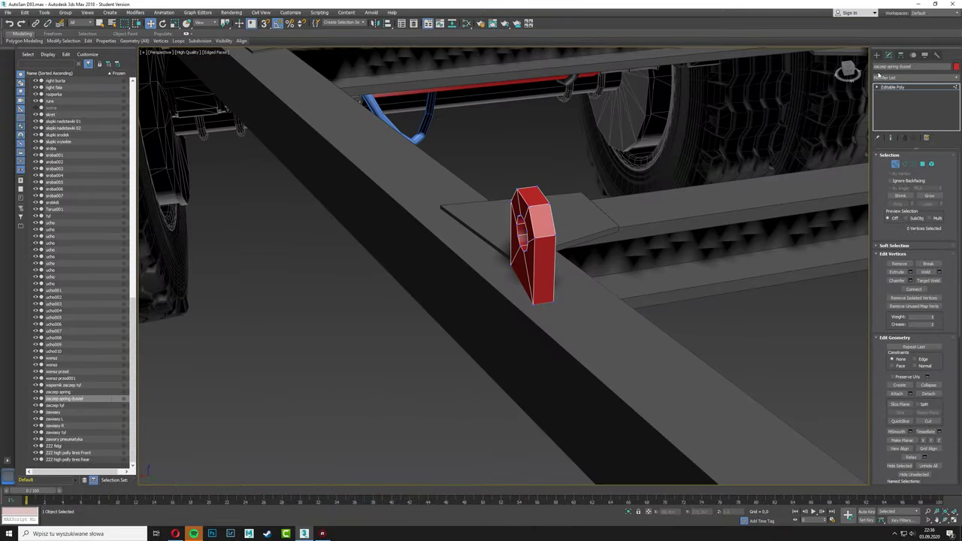
pyautogui.hotkey('ctrl', 'd')
# Step: Align the bracket copy to the bracket on the frame and isolate the three red brackets
pyautogui.scroll(-4, 397, 397)
pyautogui.moveTo(397, 397)
pyautogui.keyDown('alt'); pyautogui.mouseDown(button='middle')
pyautogui.moveTo(451, 386)
pyautogui.moveTo(331, 361)
pyautogui.moveTo(402, 332)
pyautogui.mouseUp(button='middle'); pyautogui.keyUp('alt')
pyautogui.click(401, 332)
pyautogui.click(483, 328)
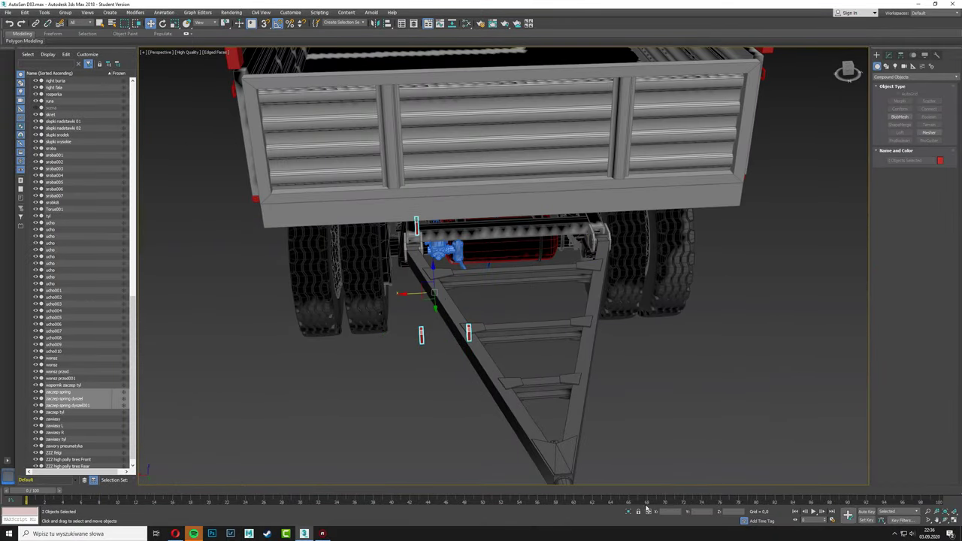
pyautogui.hotkey('alt', 'q')
# Step: Draw a torus around the bracket's hole in the Left view with fewer sides
pyautogui.click(901, 124)
pyautogui.hotkey('alt', 'w')
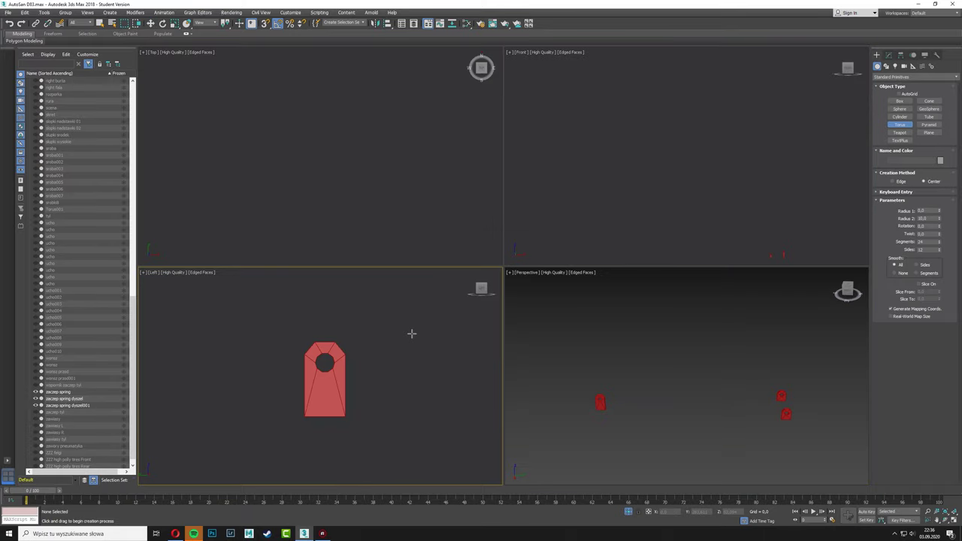
pyautogui.moveTo(316, 361); pyautogui.dragTo(421, 466)
pyautogui.click(363, 482)
pyautogui.moveTo(939, 249); pyautogui.dragTo(941, 224)
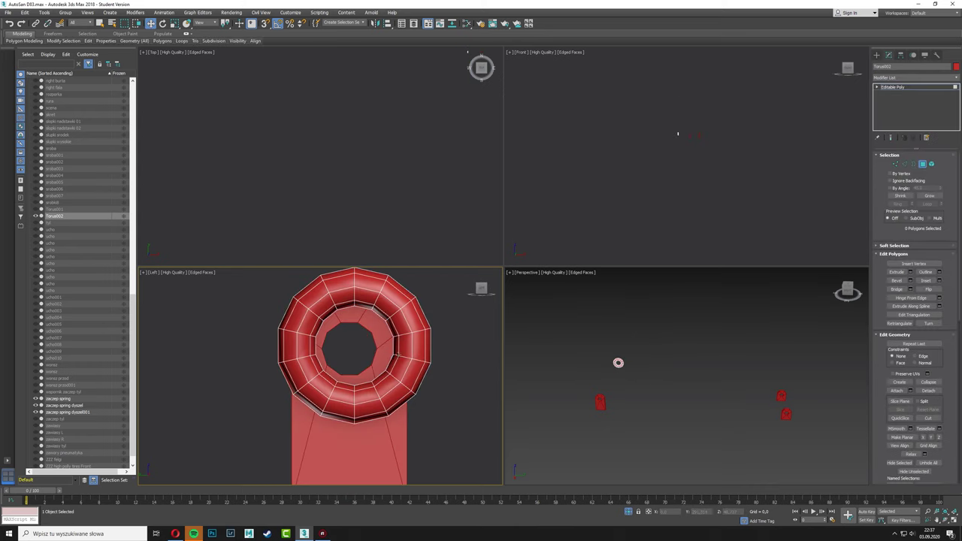
# Step: Return to the whole ring, clear the selection and maximise the side view
pyautogui.scroll(5, 321, 391)
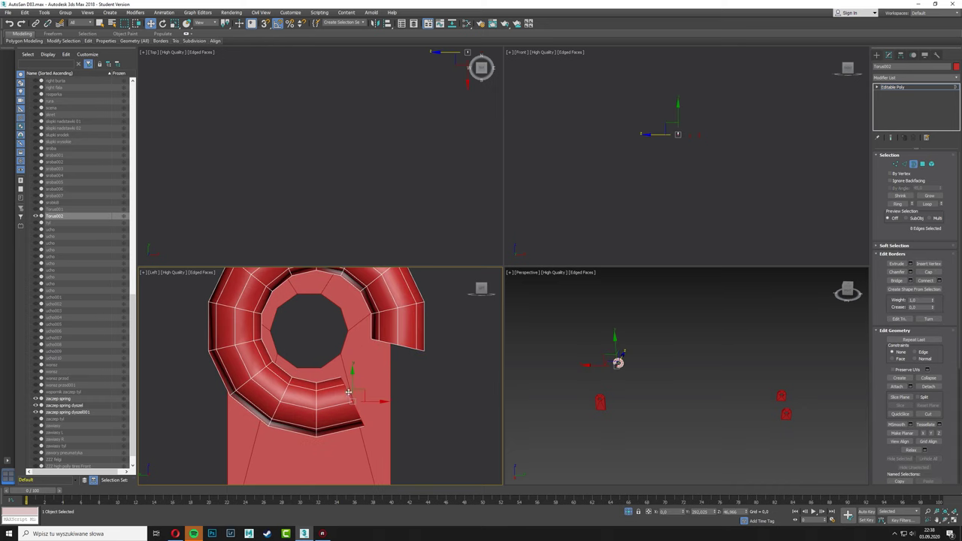
pyautogui.scroll(-5, 436, 334)
pyautogui.scroll(5, 431, 334)
pyautogui.hotkey('ctrl', 'z')
pyautogui.click(452, 345)
pyautogui.moveTo(413, 376); pyautogui.dragTo(378, 376, button='middle')
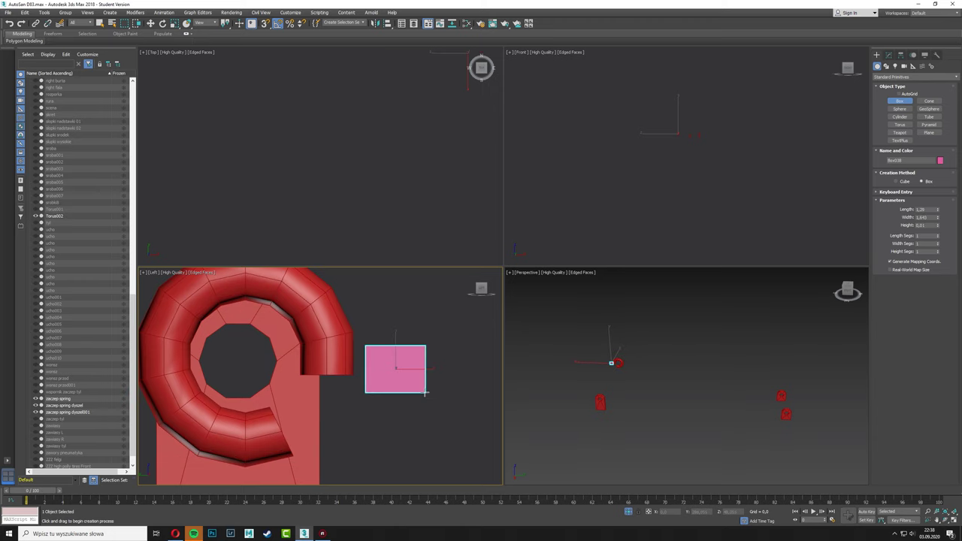
pyautogui.hotkey('alt', 'w')
# Step: Align the small box to the open ring's pivot
pyautogui.press('p')
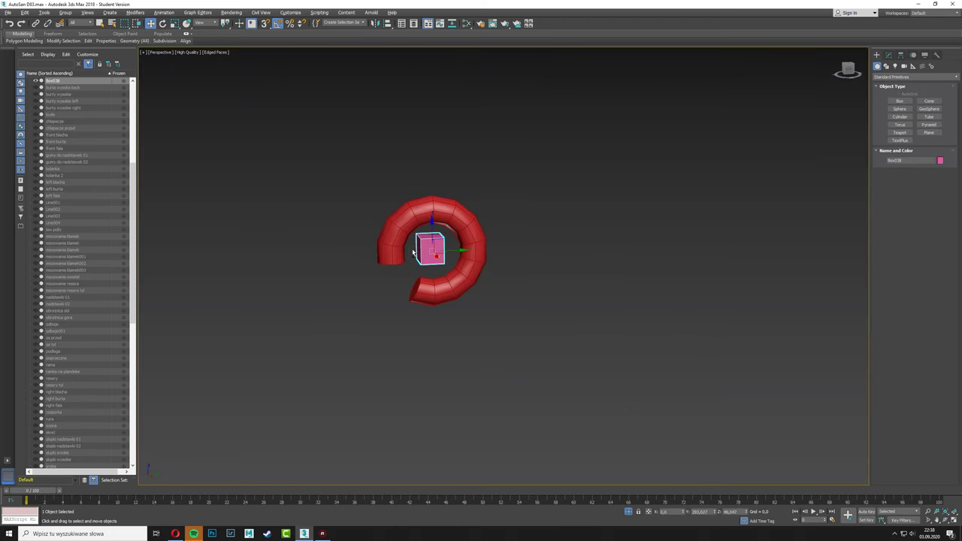
pyautogui.keyDown('alt'); pyautogui.moveTo(481, 271); pyautogui.dragTo(542, 270, button='middle'); pyautogui.keyUp('alt')
pyautogui.click(900, 55)
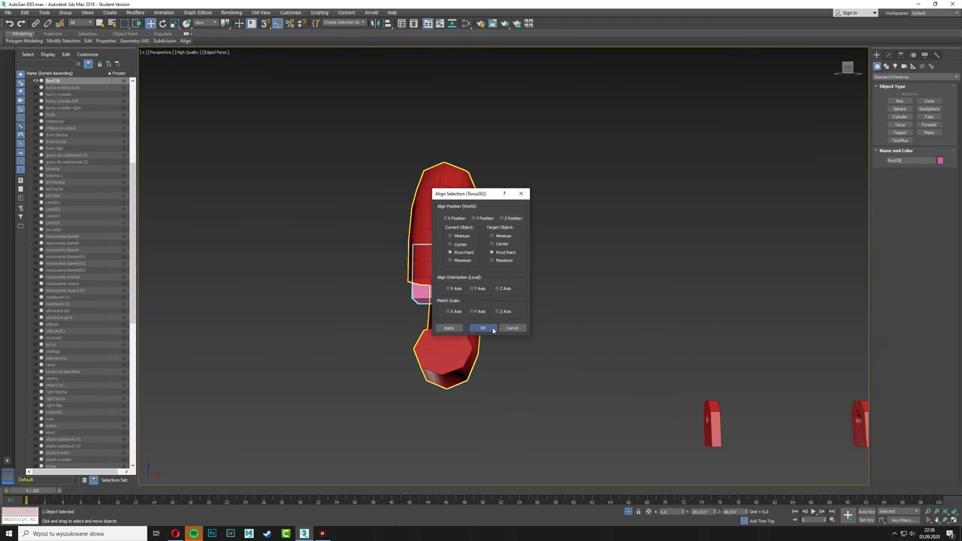
pyautogui.click(493, 329)
pyautogui.moveTo(493, 329)
pyautogui.keyDown('alt'); pyautogui.mouseDown(button='middle')
pyautogui.moveTo(338, 277)
pyautogui.moveTo(481, 253)
pyautogui.mouseUp(button='middle'); pyautogui.keyUp('alt')
pyautogui.scroll(3, 357, 304)
# Step: Extrude the box into a long bar and chamfer its long edges
pyautogui.click(889, 55)
pyautogui.click(914, 166)
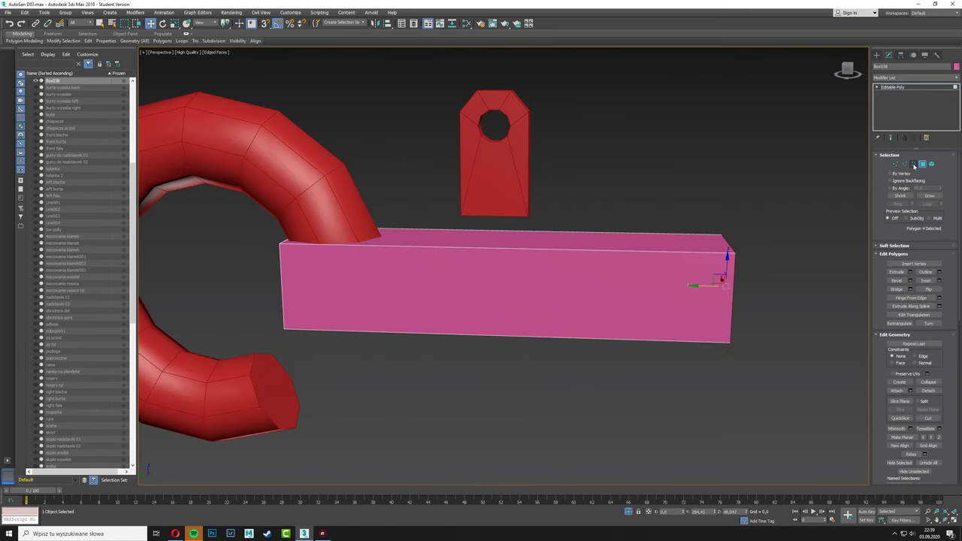
pyautogui.click(904, 163)
pyautogui.keyDown('shift'); pyautogui.click(910, 290); pyautogui.keyUp('shift')
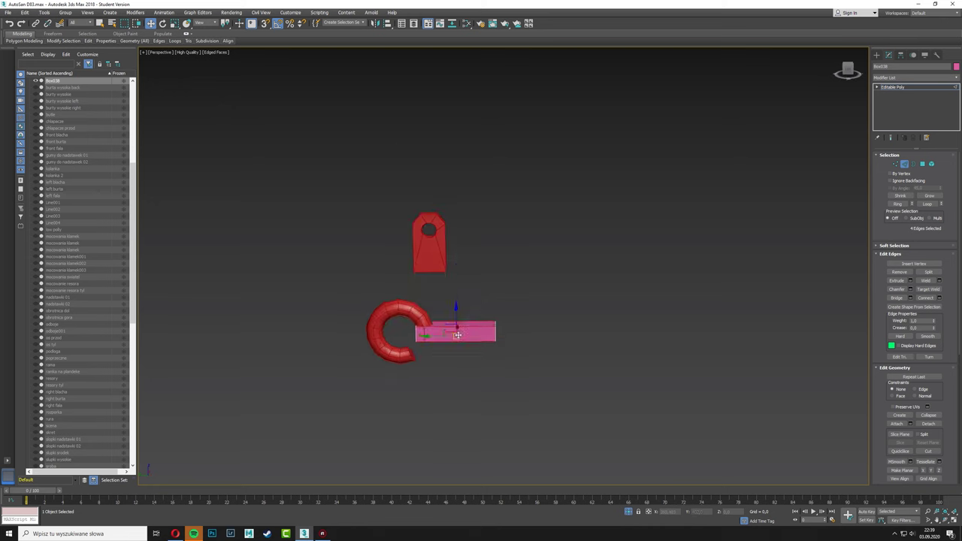
pyautogui.scroll(2, 458, 335)
pyautogui.scroll(2, 391, 339)
pyautogui.scroll(2, 391, 339)
# Step: Duplicate the open ring, rotate the copy 180° and delete its upper part
pyautogui.hotkey('ctrl', 'z')
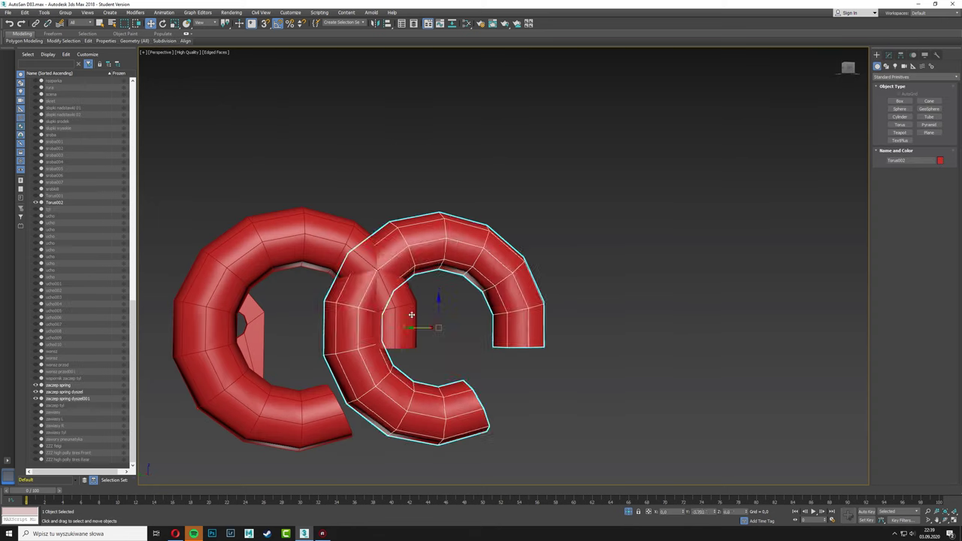
pyautogui.hotkey('ctrl', 'y')
pyautogui.press('e')
pyautogui.moveTo(516, 339); pyautogui.dragTo(599, 328)
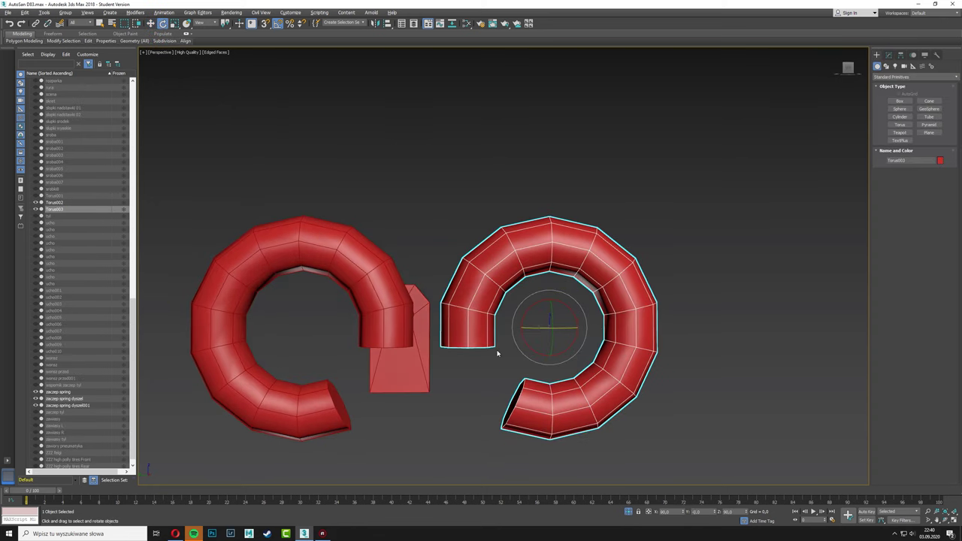
pyautogui.click(888, 55)
pyautogui.moveTo(421, 203)
pyautogui.mouseDown()
pyautogui.moveTo(687, 301)
pyautogui.moveTo(539, 483)
pyautogui.mouseUp()
pyautogui.press('Delete')
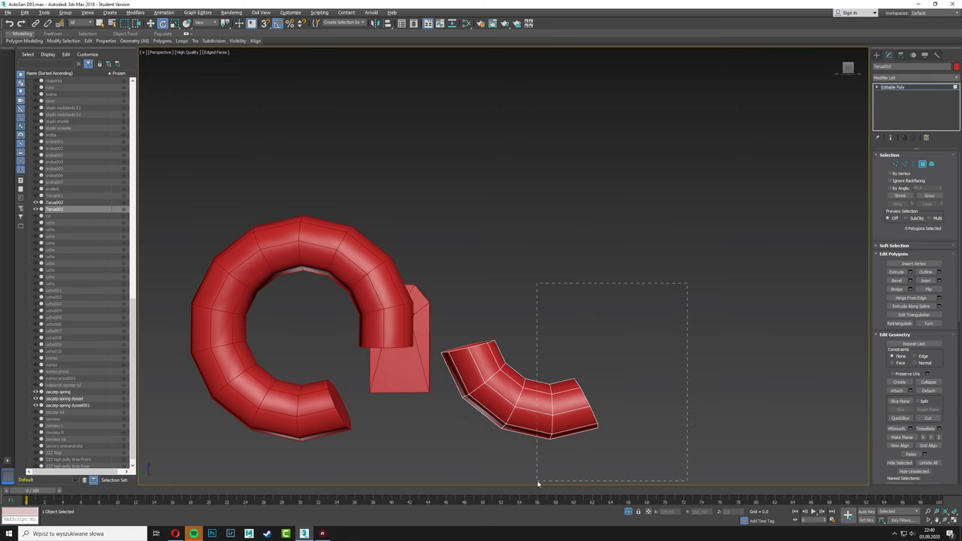
pyautogui.hotkey('ctrl', 'z')
# Step: Adjust the bend piece's polygons in the side view, undoing the last move
pyautogui.press('4')
pyautogui.press('l')
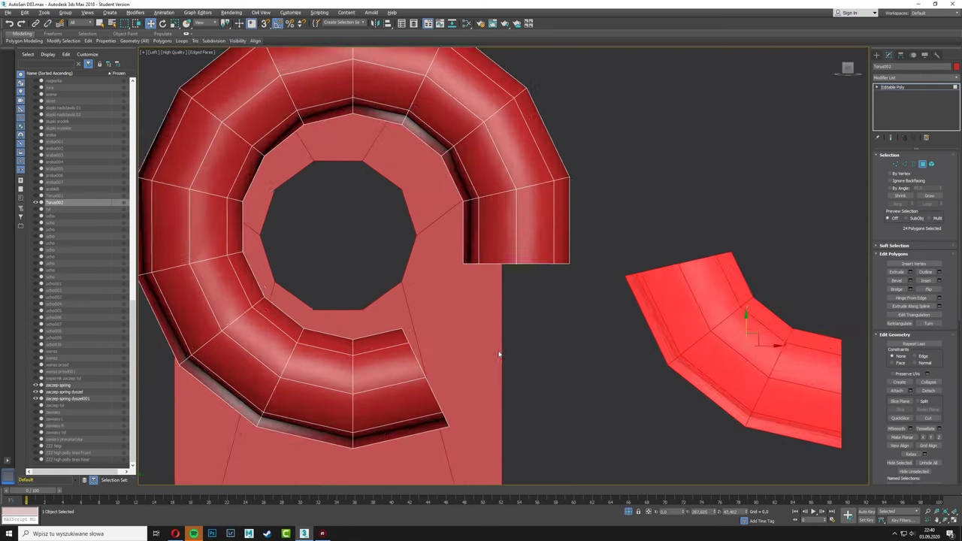
pyautogui.scroll(3, 531, 264)
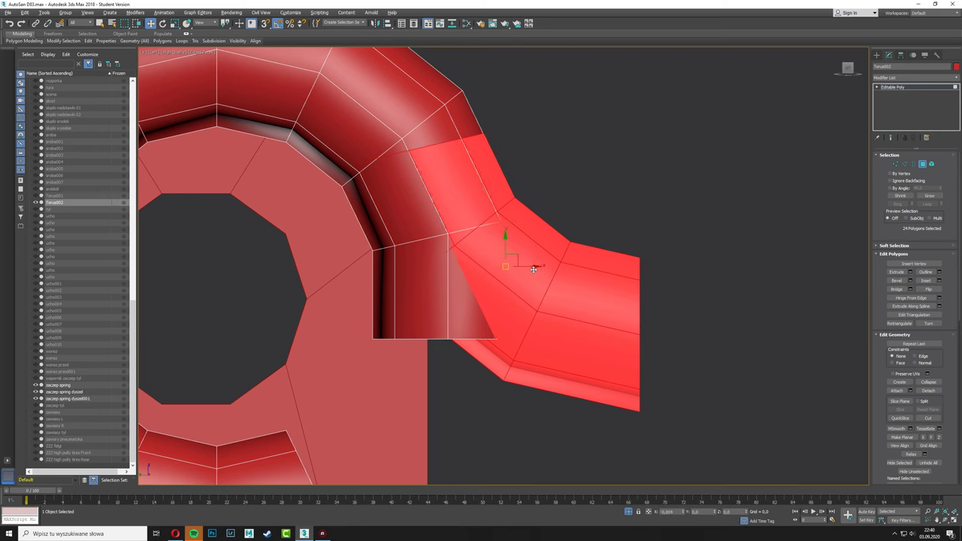
pyautogui.hotkey('ctrl', 'z')
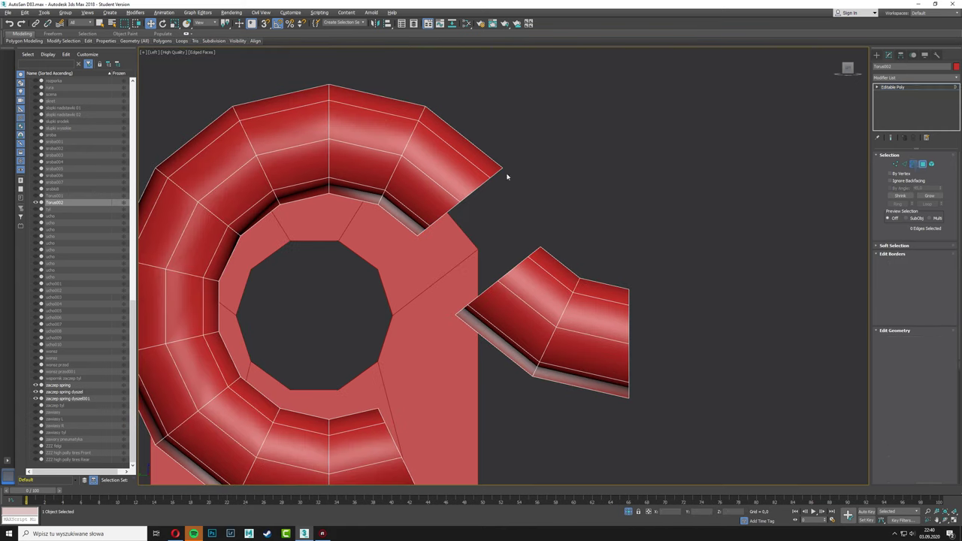
pyautogui.scroll(-2, 507, 176)
pyautogui.click(721, 188)
# Step: Try smoothing on the hook, then remove it again
pyautogui.click(594, 301)
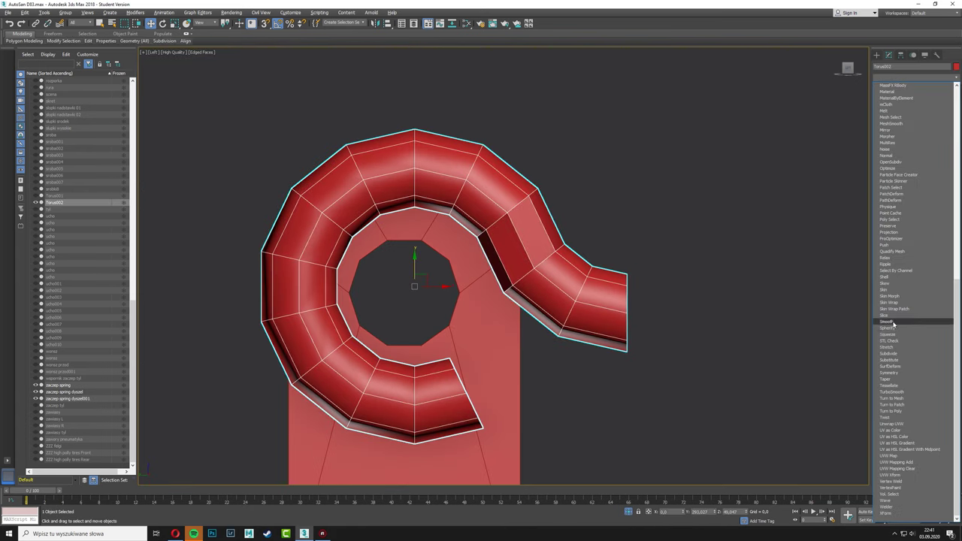
pyautogui.doubleClick(436, 248)
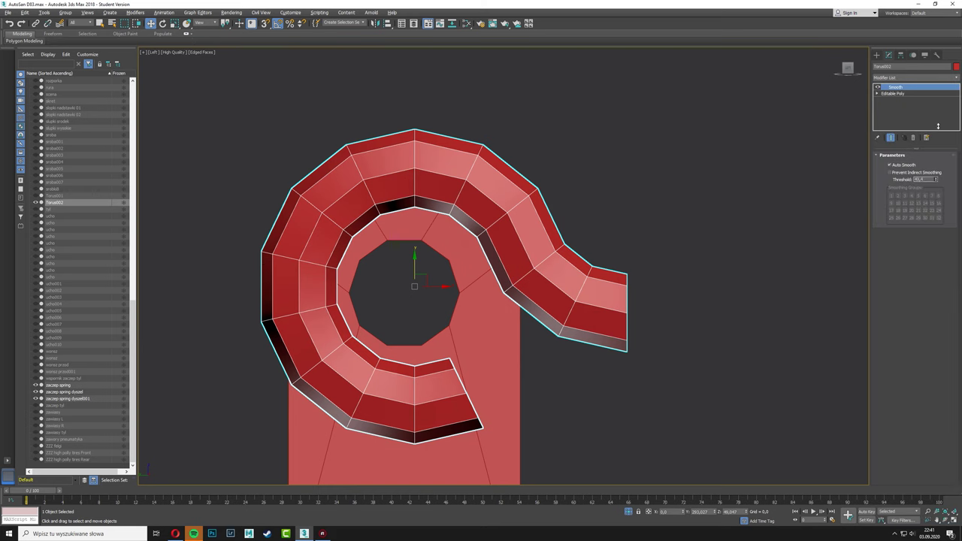
pyautogui.click(913, 137)
pyautogui.press('p')
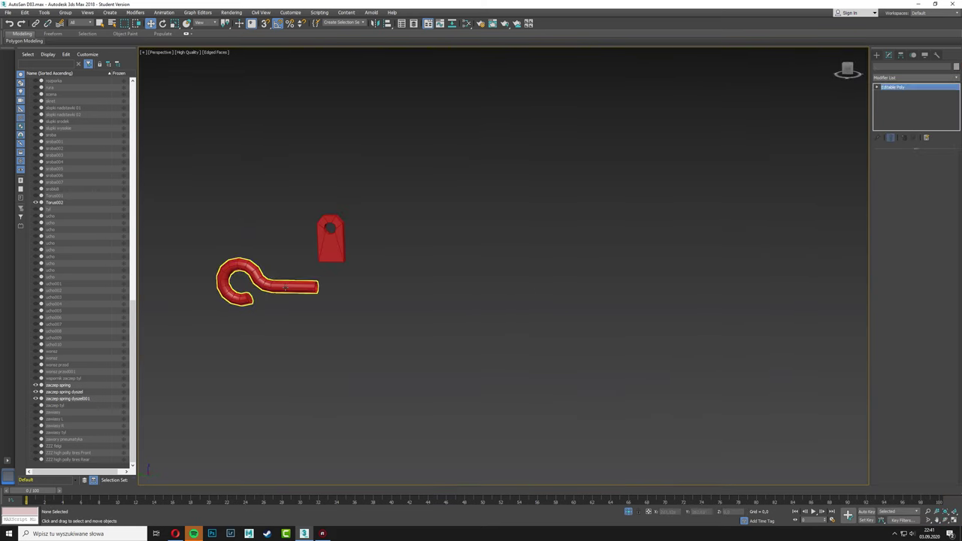
# Step: Rotate the hook copy to point up-left at the second bracket and inspect it
pyautogui.click(285, 288)
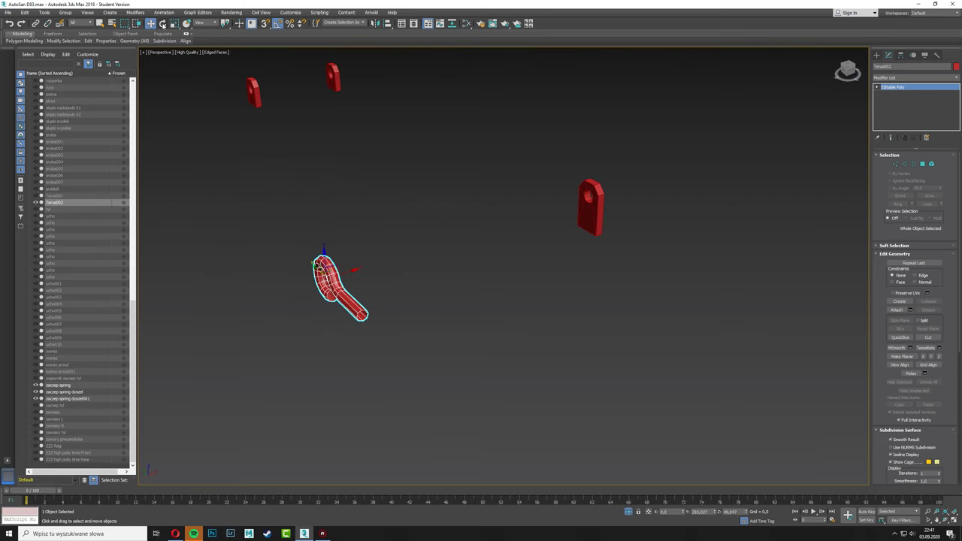
pyautogui.moveTo(345, 256); pyautogui.dragTo(421, 211)
pyautogui.click(877, 56)
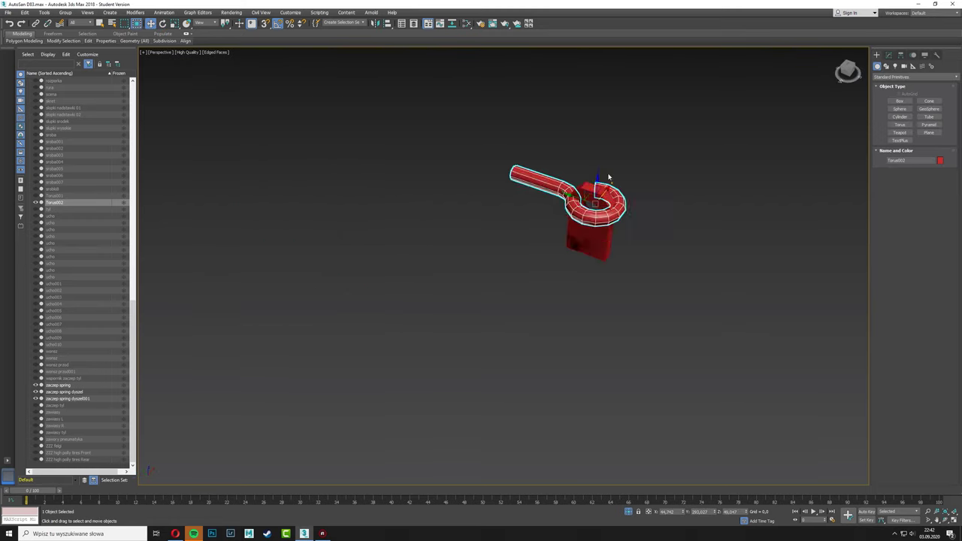
pyautogui.keyDown('alt'); pyautogui.moveTo(610, 177); pyautogui.dragTo(408, 267, button='middle'); pyautogui.keyUp('alt')
pyautogui.scroll(3, 408, 266)
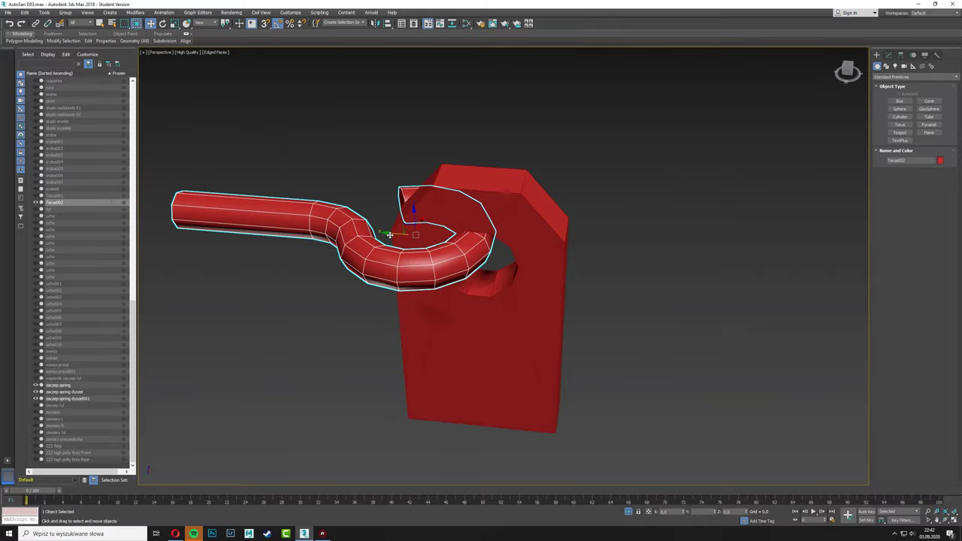
pyautogui.keyDown('alt'); pyautogui.moveTo(390, 235); pyautogui.dragTo(425, 251, button='middle'); pyautogui.keyUp('alt')
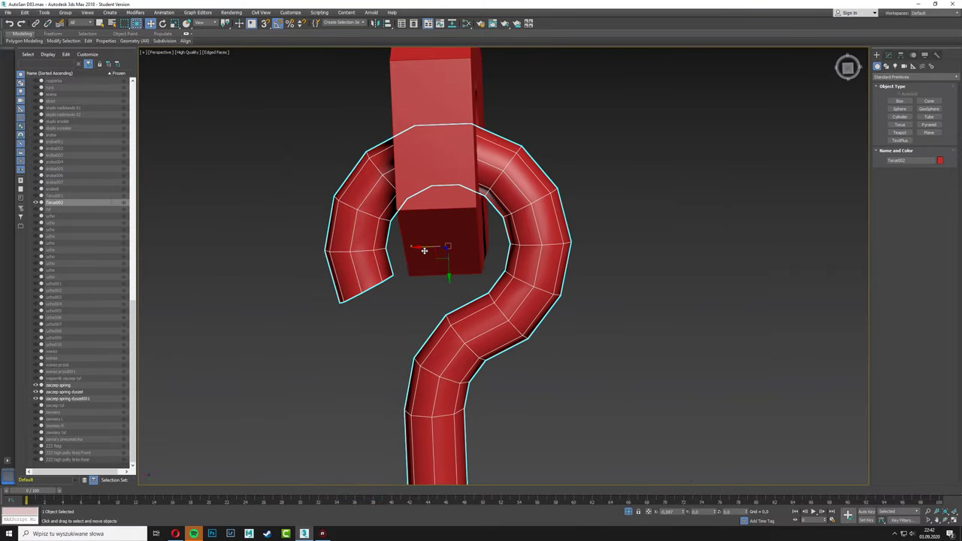
pyautogui.hotkey('shift', 'z')
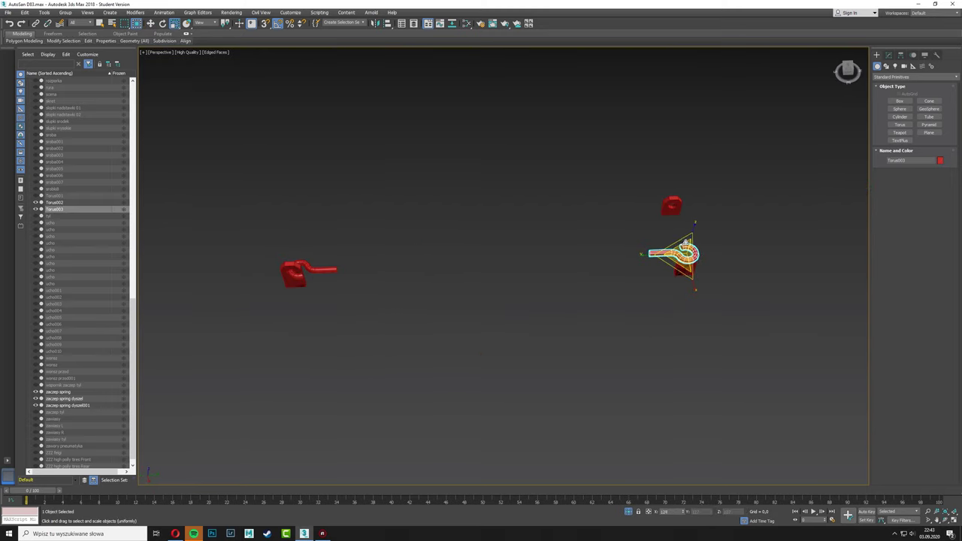
# Step: Bring up the Dynamics Objects in the Create panel and show all four views
pyautogui.click(930, 124)
pyautogui.moveTo(581, 282); pyautogui.dragTo(623, 280)
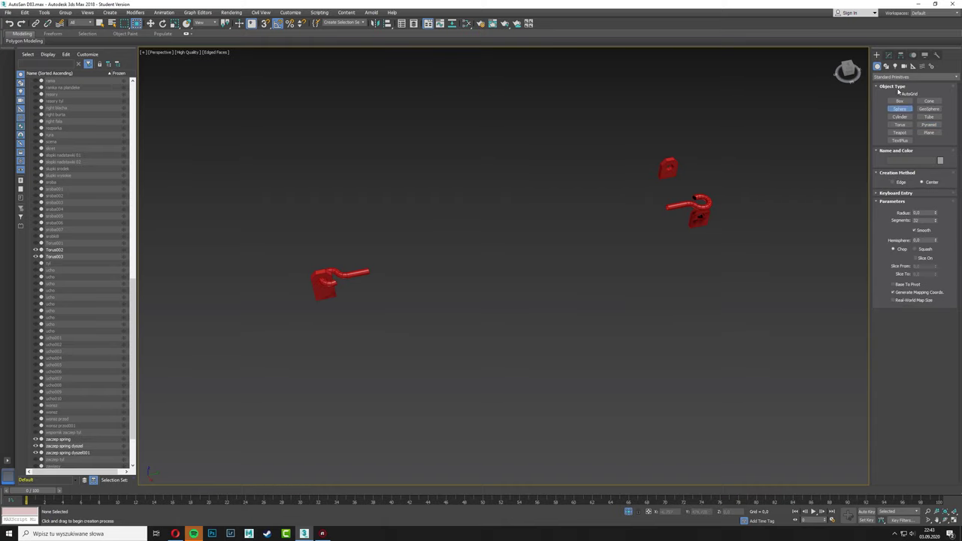
pyautogui.scroll(-1, 893, 78)
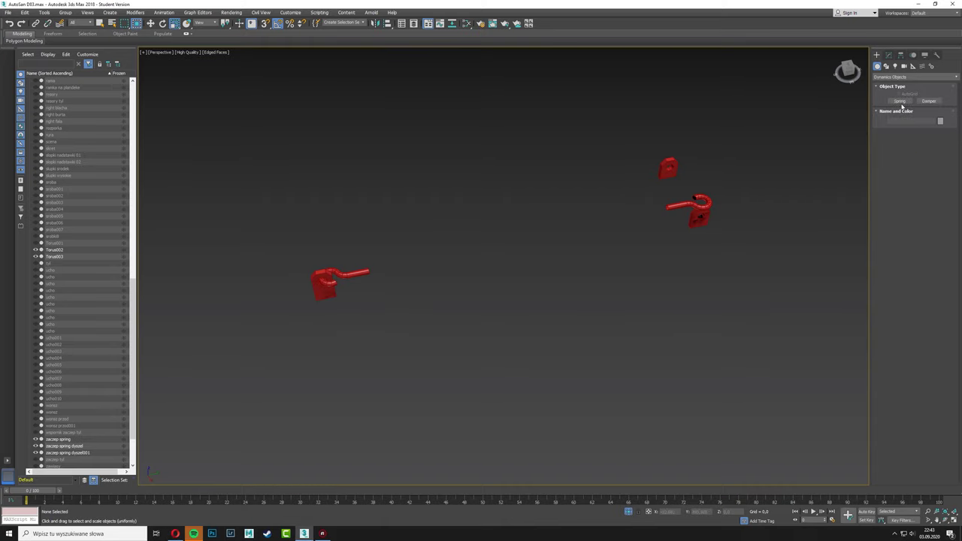
pyautogui.hotkey('alt', 'w')
# Step: Draw a spring around the first hook, redoing the first attempt
pyautogui.click(900, 101)
pyautogui.moveTo(201, 343); pyautogui.dragTo(218, 344)
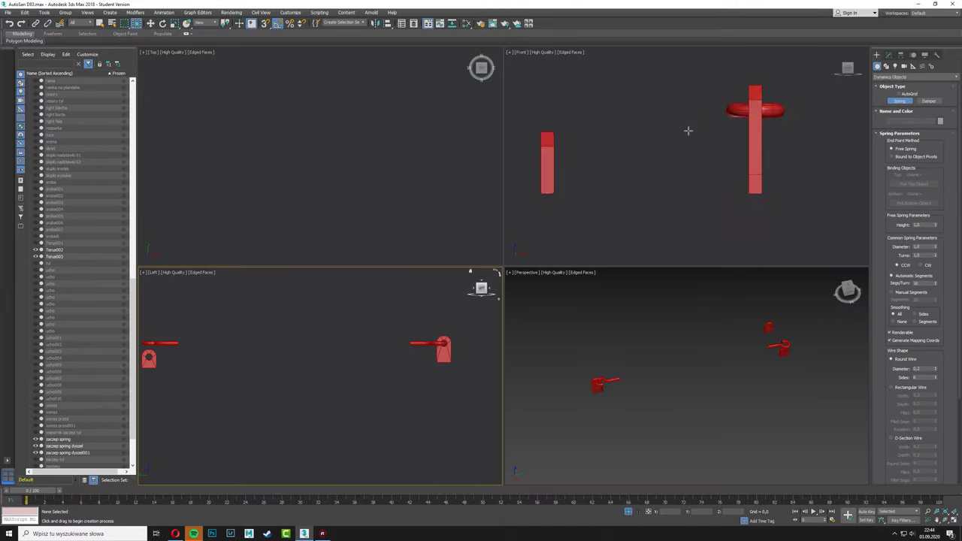
pyautogui.rightClick(365, 225)
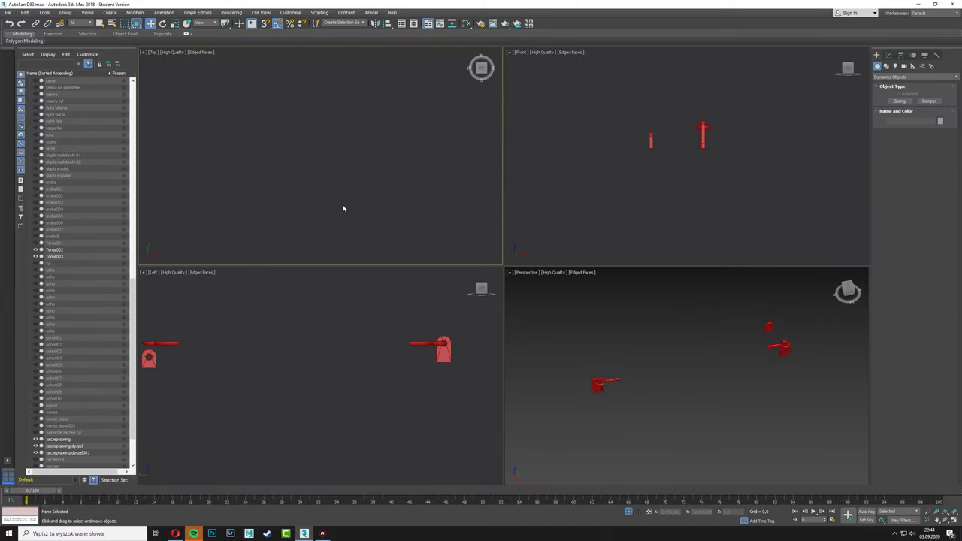
pyautogui.click(900, 101)
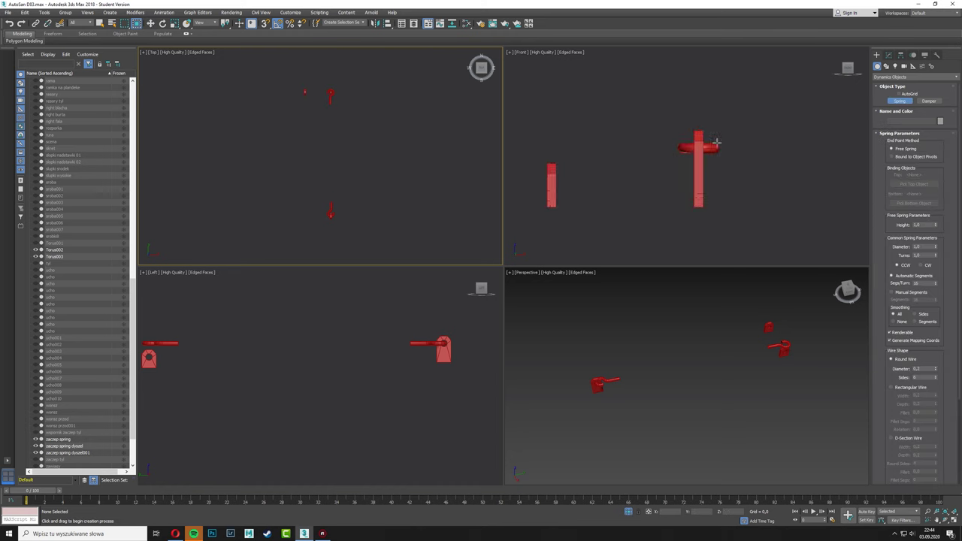
pyautogui.moveTo(683, 151); pyautogui.dragTo(756, 140)
pyautogui.rightClick(327, 333)
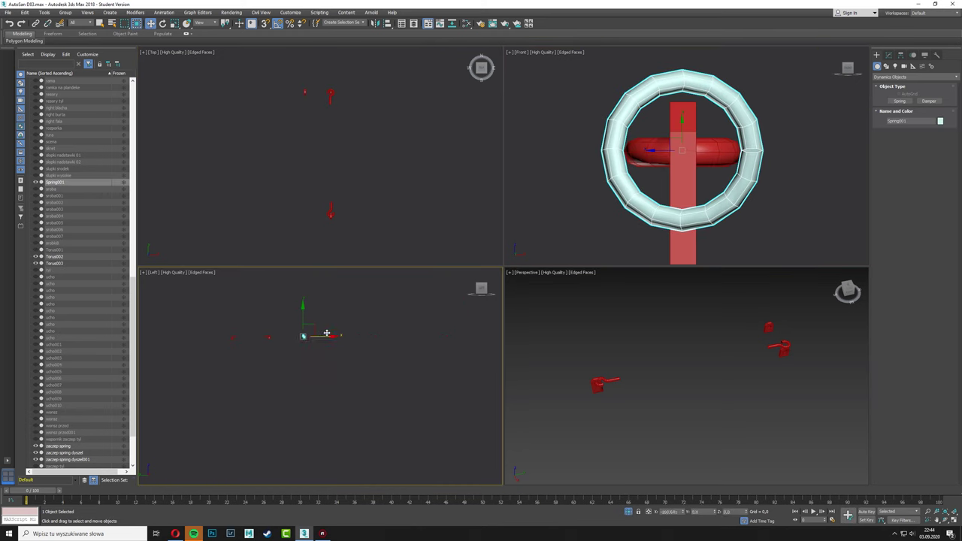
# Step: Shrink the spring's coil diameter, set wire diameter 1.47 and increase its height
pyautogui.click(890, 56)
pyautogui.moveTo(935, 268); pyautogui.dragTo(935, 274)
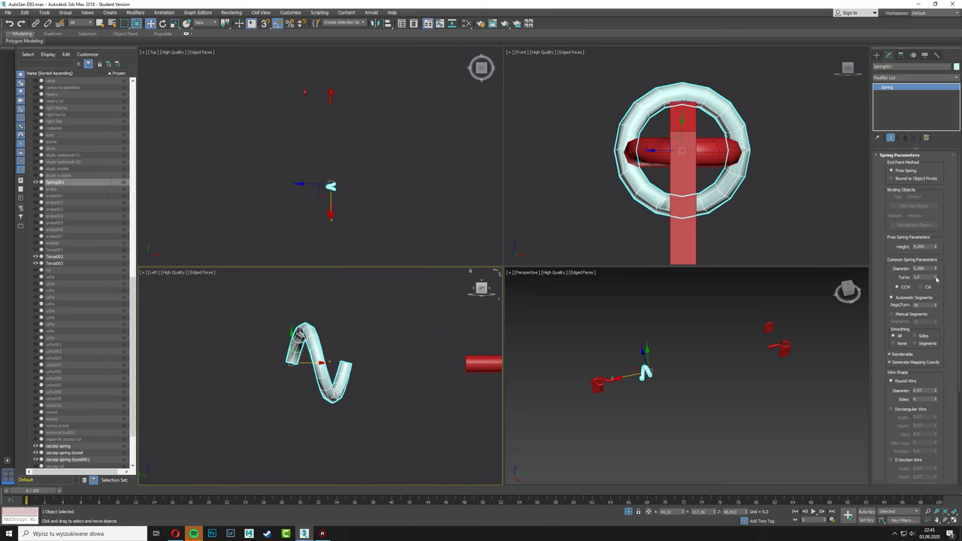
pyautogui.moveTo(937, 267); pyautogui.dragTo(937, 269)
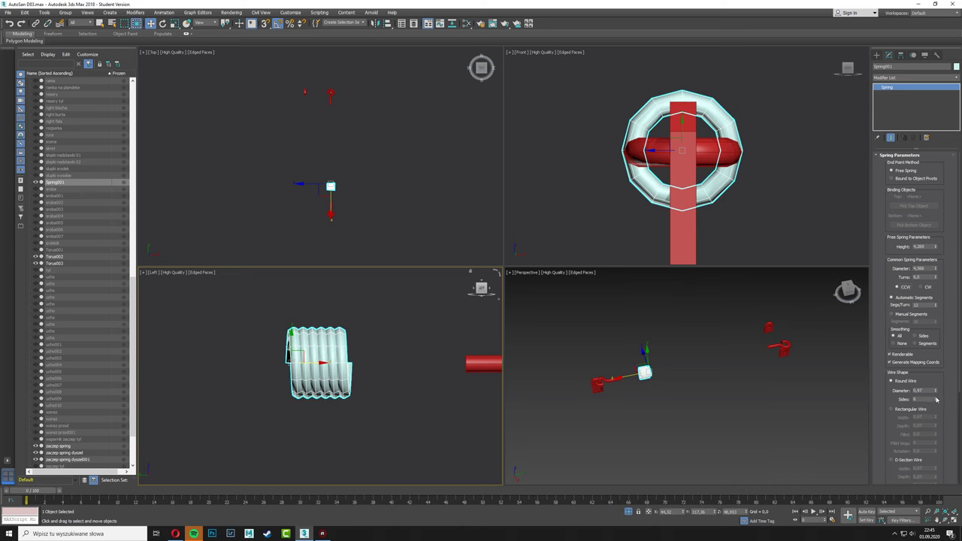
pyautogui.moveTo(936, 391); pyautogui.dragTo(936, 385)
pyautogui.scroll(-1, 891, 408)
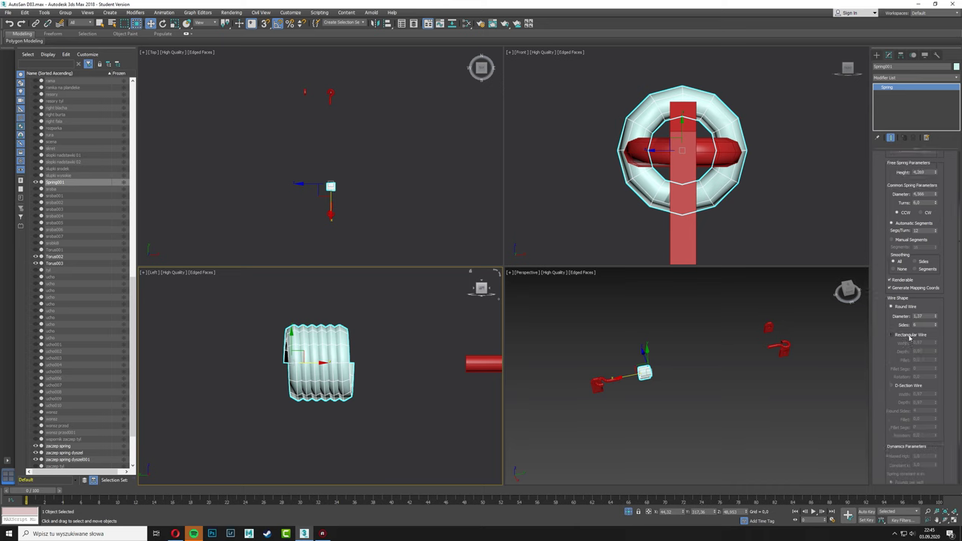
pyautogui.scroll(1, 885, 299)
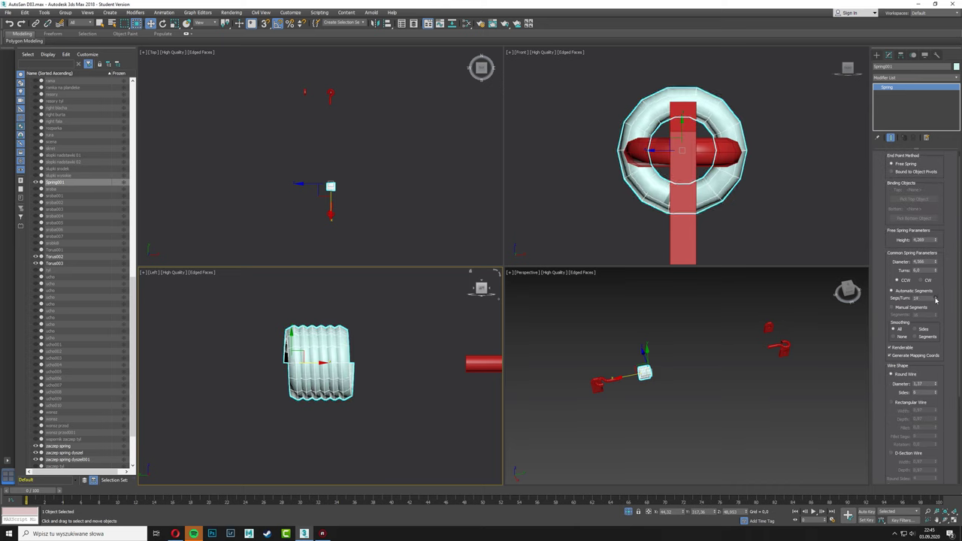
pyautogui.click(909, 288)
pyautogui.moveTo(936, 244); pyautogui.dragTo(936, 242)
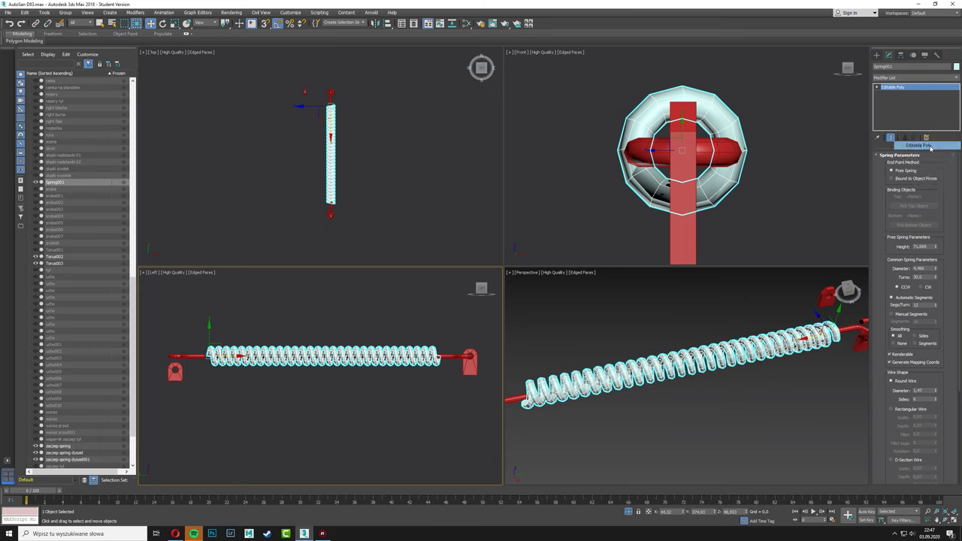
# Step: Maximise the view on the spring end and hook and increase the spring's turns
pyautogui.hotkey('alt', 'w')
pyautogui.moveTo(656, 307)
pyautogui.keyDown('alt'); pyautogui.mouseDown(button='middle')
pyautogui.moveTo(368, 299)
pyautogui.moveTo(365, 277)
pyautogui.mouseUp(button='middle'); pyautogui.keyUp('alt')
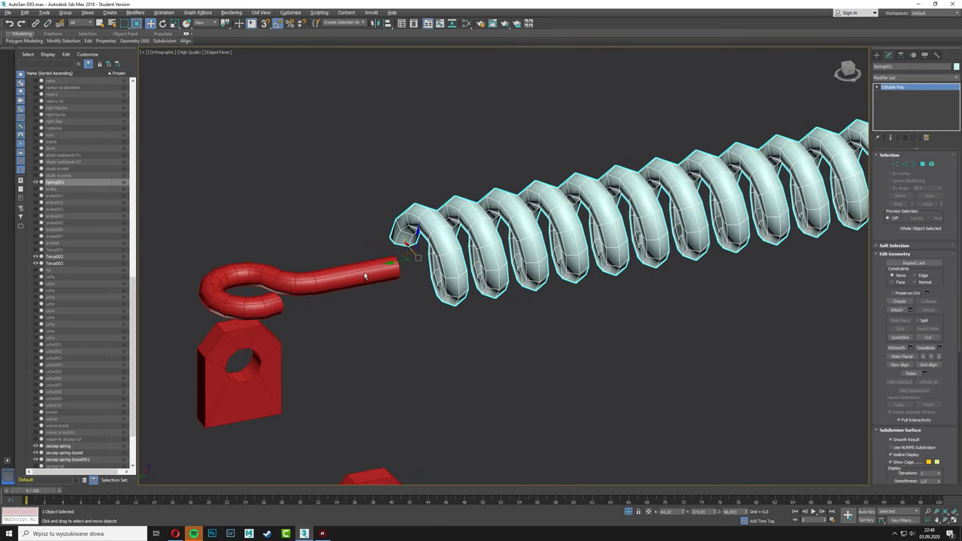
pyautogui.scroll(-3, 394, 237)
pyautogui.click(936, 401)
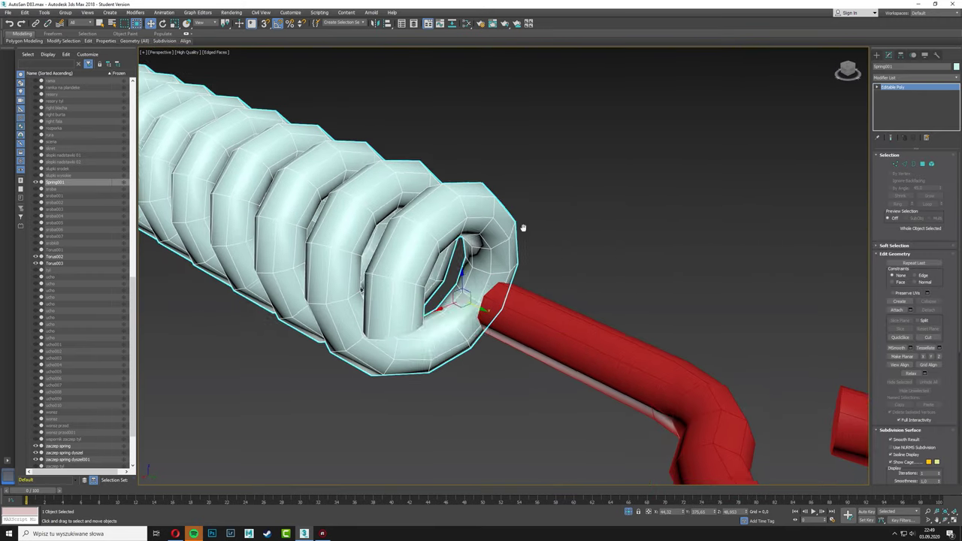
pyautogui.scroll(-10, 670, 316)
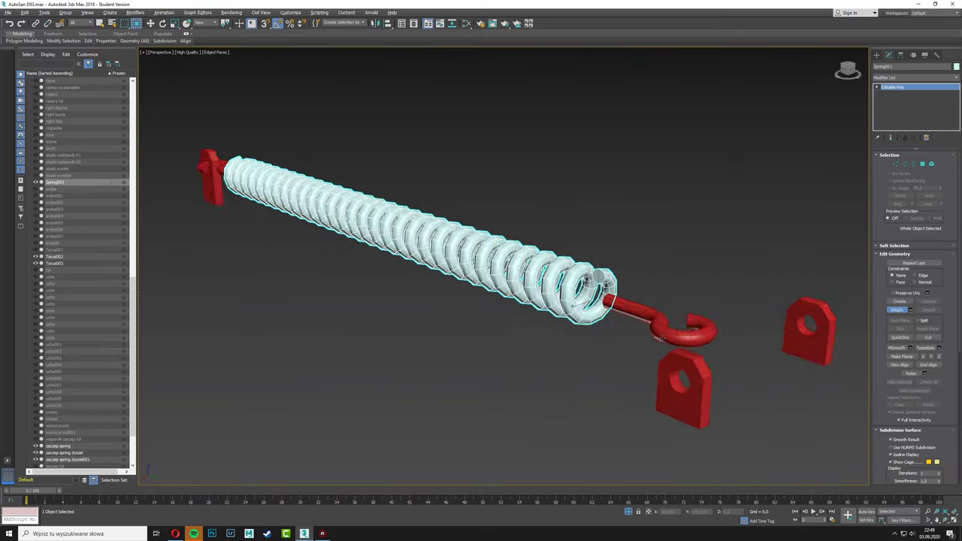
# Step: Align the spring to the red hook Torus003 and attach the hook into it
pyautogui.hotkey('alt', 'a')
pyautogui.click(669, 315)
pyautogui.scroll(5, 659, 294)
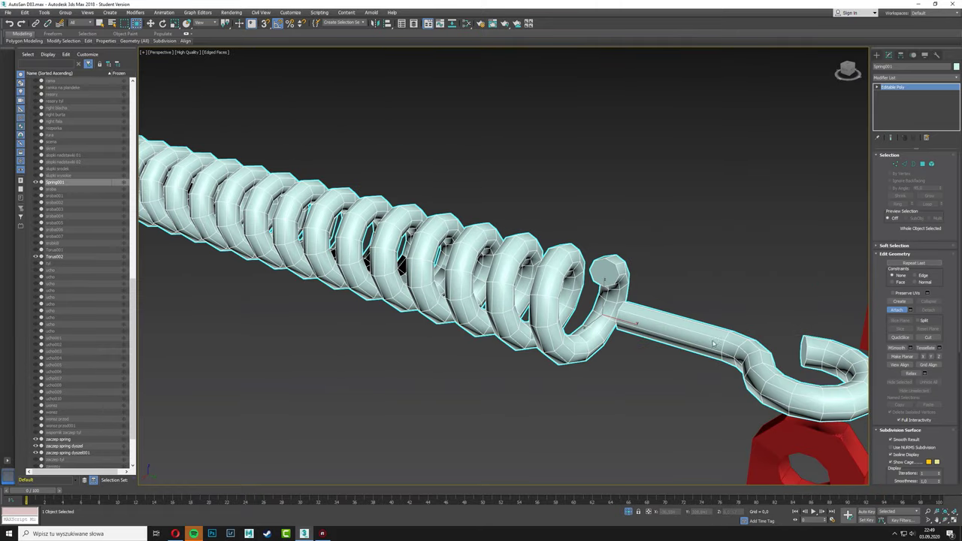
pyautogui.scroll(5, 658, 294)
pyautogui.scroll(5, 449, 296)
# Step: Select the open border at the hook tube's end and convert it to a polygon selection
pyautogui.press('3')
pyautogui.click(715, 308)
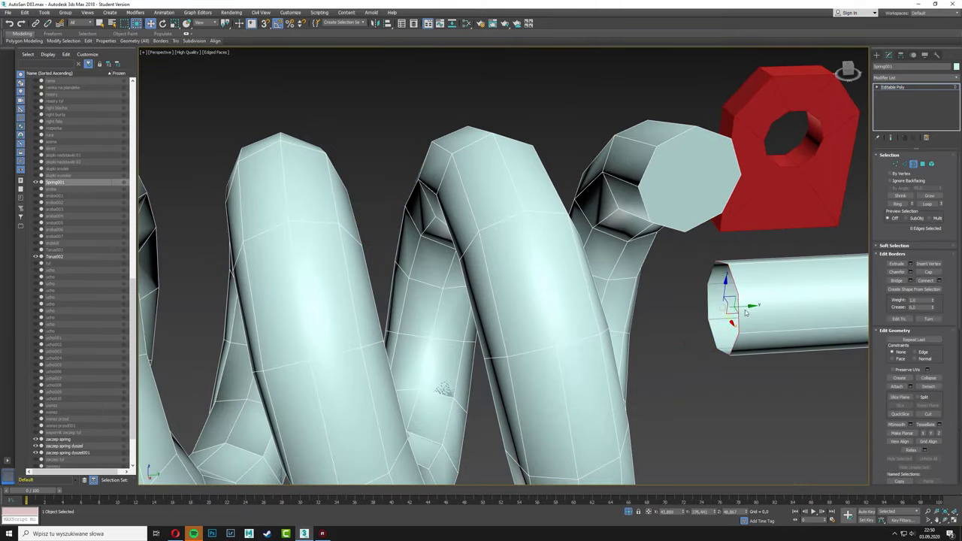
pyautogui.scroll(-4, 559, 311)
pyautogui.moveTo(559, 311)
pyautogui.keyDown('alt'); pyautogui.mouseDown(button='middle')
pyautogui.moveTo(539, 306)
pyautogui.moveTo(526, 270)
pyautogui.moveTo(519, 305)
pyautogui.mouseUp(button='middle'); pyautogui.keyUp('alt')
pyautogui.click(914, 164)
pyautogui.keyDown('ctrl'); pyautogui.click(924, 164); pyautogui.keyUp('ctrl')
pyautogui.keyDown('alt'); pyautogui.moveTo(661, 300); pyautogui.dragTo(669, 301, button='middle'); pyautogui.keyUp('alt')
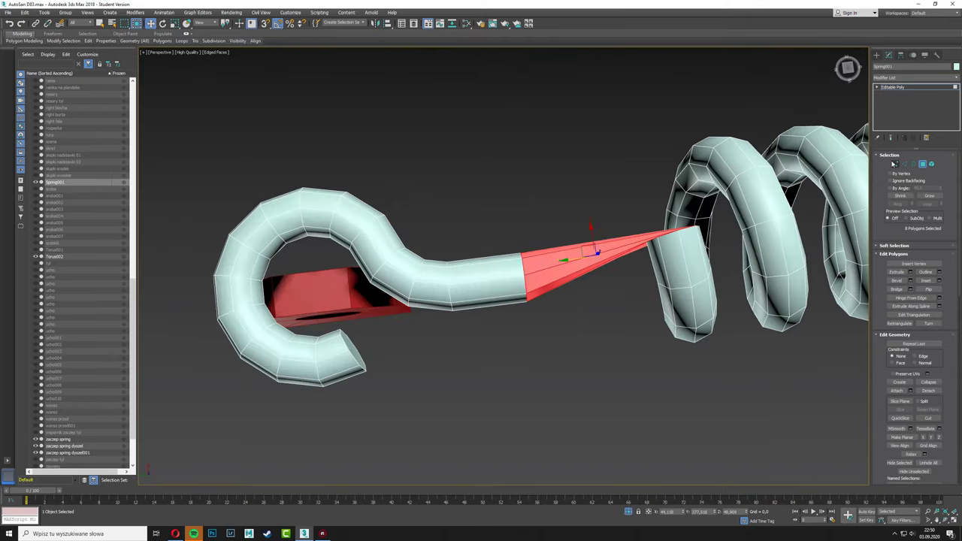
pyautogui.press('2')
pyautogui.keyDown('alt'); pyautogui.moveTo(684, 239); pyautogui.dragTo(516, 148, button='middle'); pyautogui.keyUp('alt')
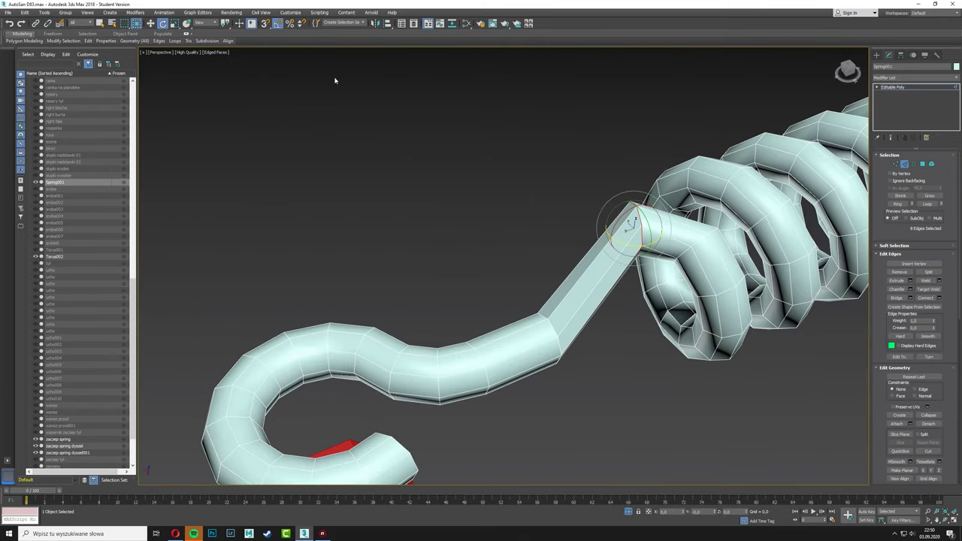
pyautogui.moveTo(634, 254)
pyautogui.keyDown('alt'); pyautogui.mouseDown(button='middle')
pyautogui.moveTo(543, 259)
pyautogui.moveTo(508, 215)
pyautogui.moveTo(686, 251)
pyautogui.moveTo(683, 269)
pyautogui.moveTo(652, 266)
pyautogui.moveTo(676, 274)
pyautogui.moveTo(593, 264)
pyautogui.moveTo(603, 277)
pyautogui.moveTo(691, 282)
pyautogui.mouseUp(button='middle'); pyautogui.keyUp('alt')
# Step: Rotate and move the tube's end polygon downward to bend beside the spring's first coil
pyautogui.press('4')
pyautogui.press('e')
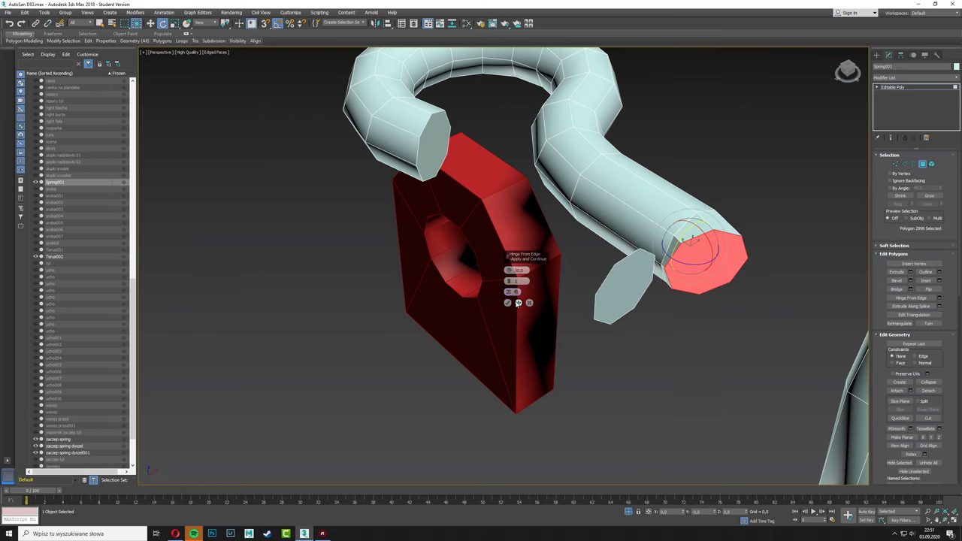
pyautogui.scroll(-5, 692, 258)
pyautogui.scroll(8, 661, 264)
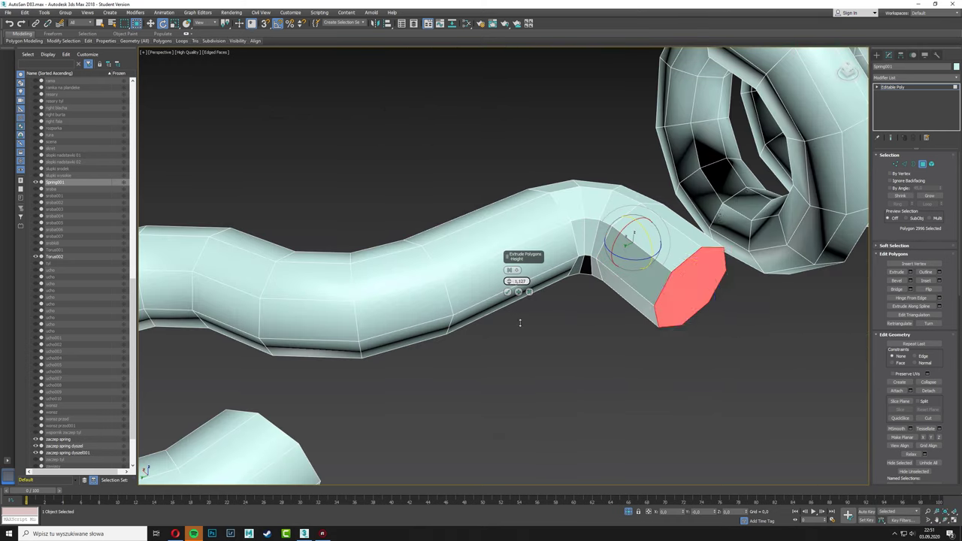
pyautogui.keyDown('alt'); pyautogui.moveTo(516, 269); pyautogui.dragTo(481, 263, button='middle'); pyautogui.keyUp('alt')
pyautogui.press('w')
pyautogui.keyDown('shift'); pyautogui.moveTo(631, 259); pyautogui.dragTo(648, 361); pyautogui.keyUp('shift')
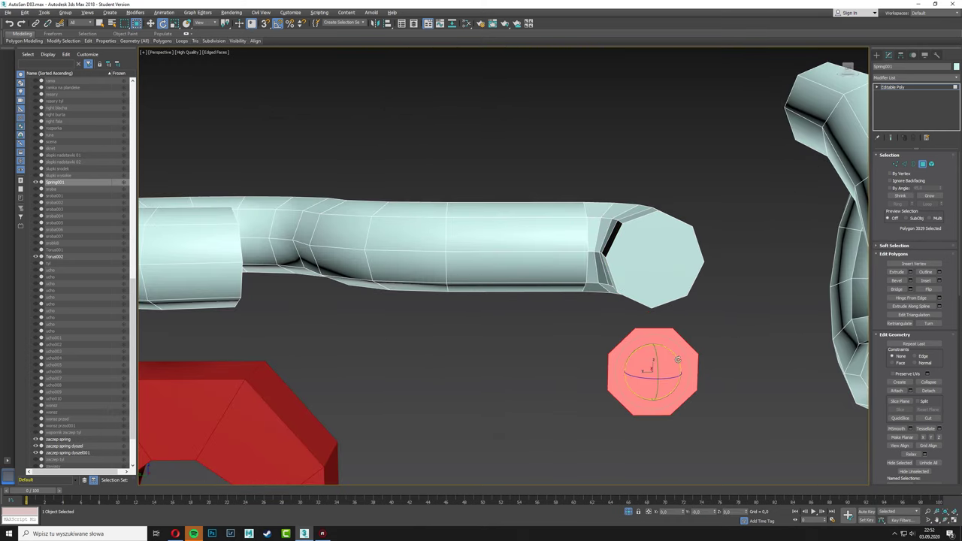
pyautogui.press('w')
pyautogui.click(673, 260)
pyautogui.keyDown('alt'); pyautogui.moveTo(673, 259); pyautogui.dragTo(752, 226, button='middle'); pyautogui.keyUp('alt')
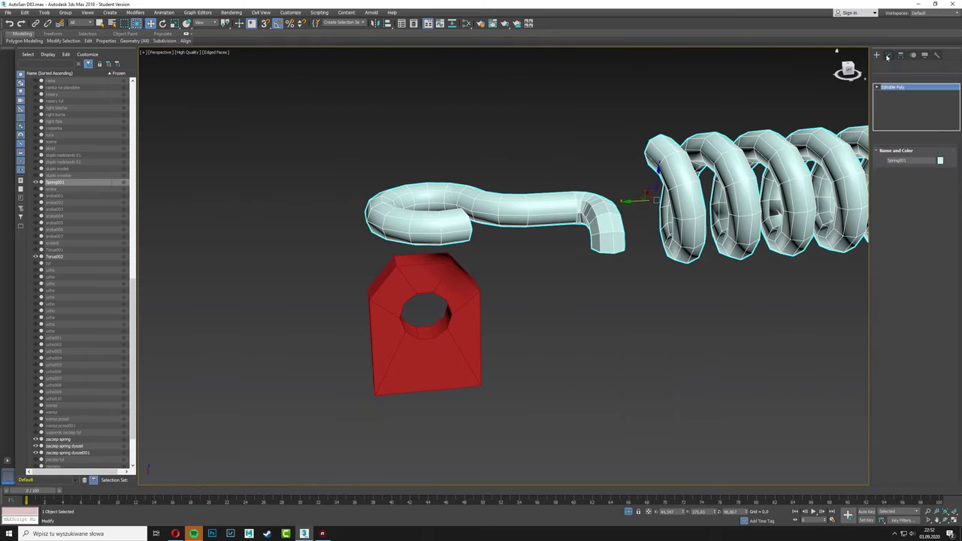
# Step: In Polygon mode, select the hook's polygons and narrow the selection to the tube's end cap
pyautogui.click(888, 58)
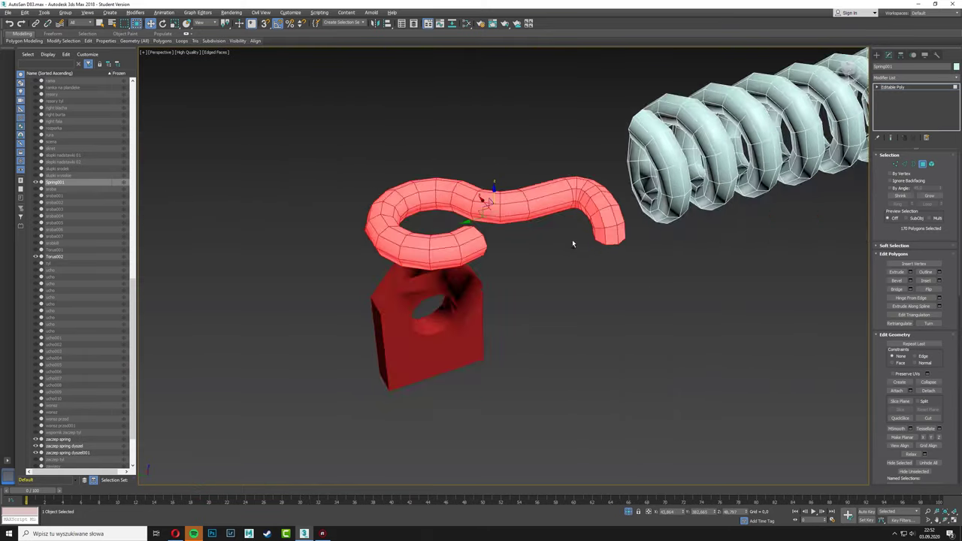
pyautogui.moveTo(572, 239)
pyautogui.keyDown('alt'); pyautogui.mouseDown(button='middle')
pyautogui.moveTo(646, 226)
pyautogui.moveTo(507, 178)
pyautogui.mouseUp(button='middle'); pyautogui.keyUp('alt')
pyautogui.click(923, 164)
pyautogui.click(542, 214)
pyautogui.scroll(-5, 551, 204)
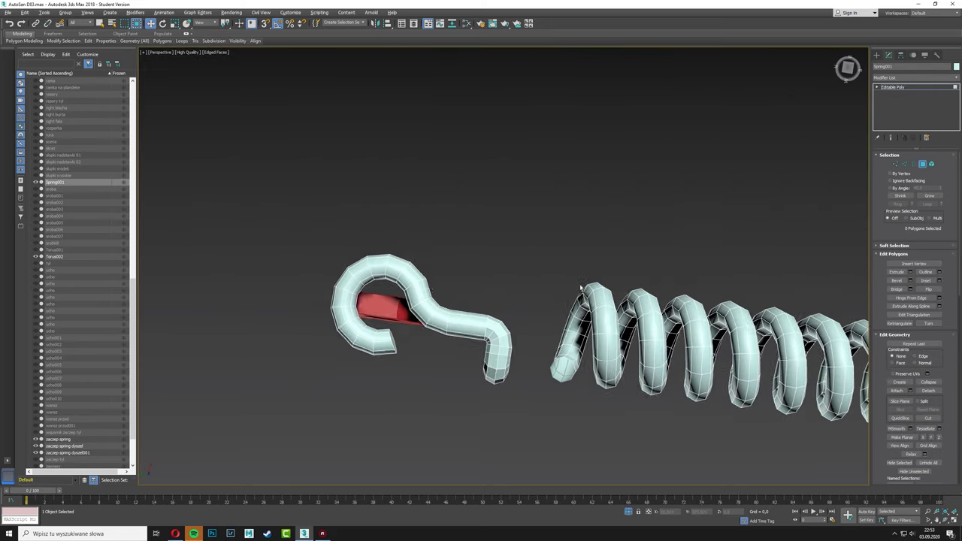
pyautogui.scroll(5, 587, 315)
pyautogui.moveTo(451, 419); pyautogui.dragTo(587, 316)
pyautogui.scroll(-4, 441, 269)
pyautogui.doubleClick(444, 255)
pyautogui.keyDown('alt'); pyautogui.moveTo(443, 256); pyautogui.dragTo(421, 248, button='middle'); pyautogui.keyUp('alt')
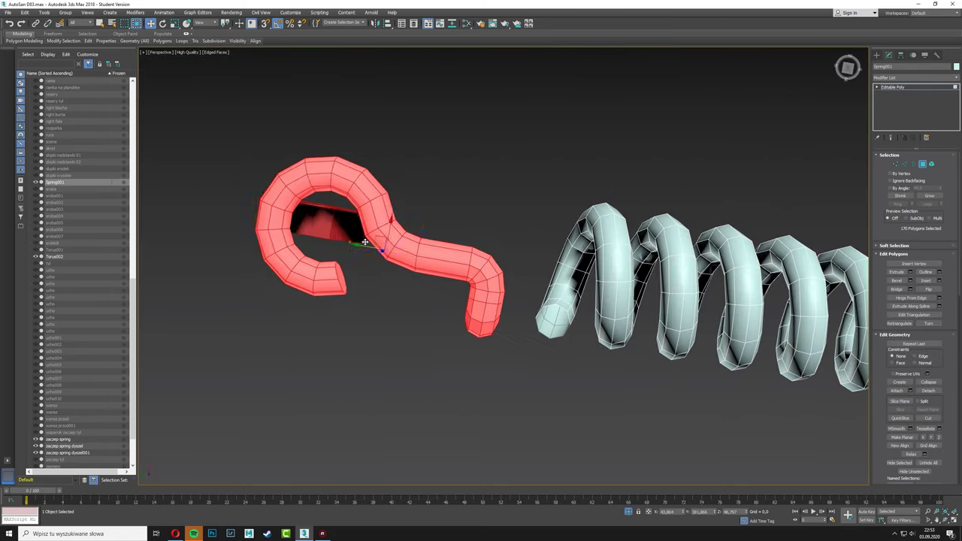
pyautogui.scroll(3, 483, 302)
pyautogui.scroll(2, 484, 301)
pyautogui.moveTo(343, 408); pyautogui.dragTo(554, 268)
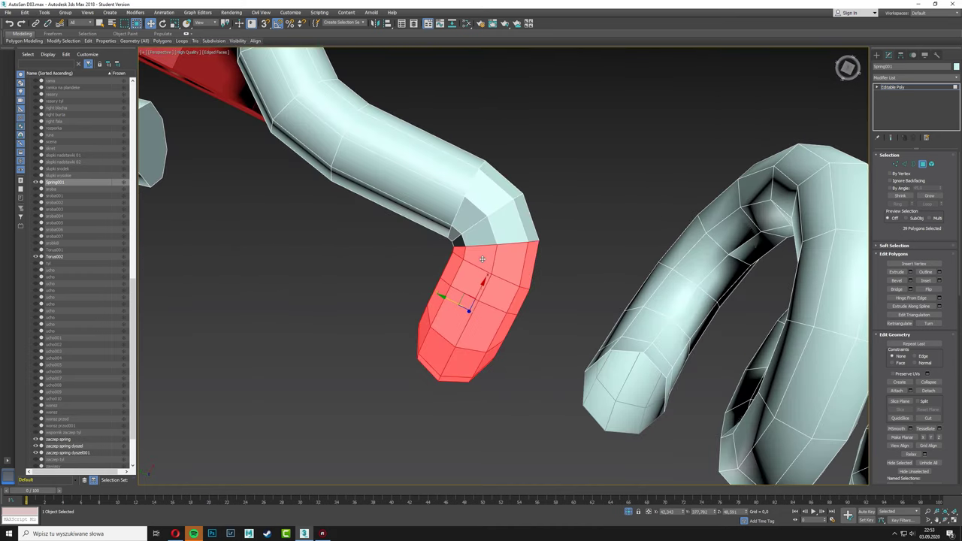
pyautogui.moveTo(482, 259)
pyautogui.keyDown('alt'); pyautogui.mouseDown(button='middle')
pyautogui.moveTo(472, 210)
pyautogui.moveTo(496, 293)
pyautogui.moveTo(519, 271)
pyautogui.mouseUp(button='middle'); pyautogui.keyUp('alt')
pyautogui.click(497, 297)
# Step: Shift-extrude the end cap downward into a new tube section using local coordinates
pyautogui.hotkey('shift', 'e')
pyautogui.keyDown('shift'); pyautogui.moveTo(524, 256); pyautogui.dragTo(524, 388); pyautogui.keyUp('shift')
pyautogui.click(209, 49)
pyautogui.press('e')
pyautogui.keyDown('alt'); pyautogui.moveTo(519, 354); pyautogui.dragTo(528, 372, button='middle'); pyautogui.keyUp('alt')
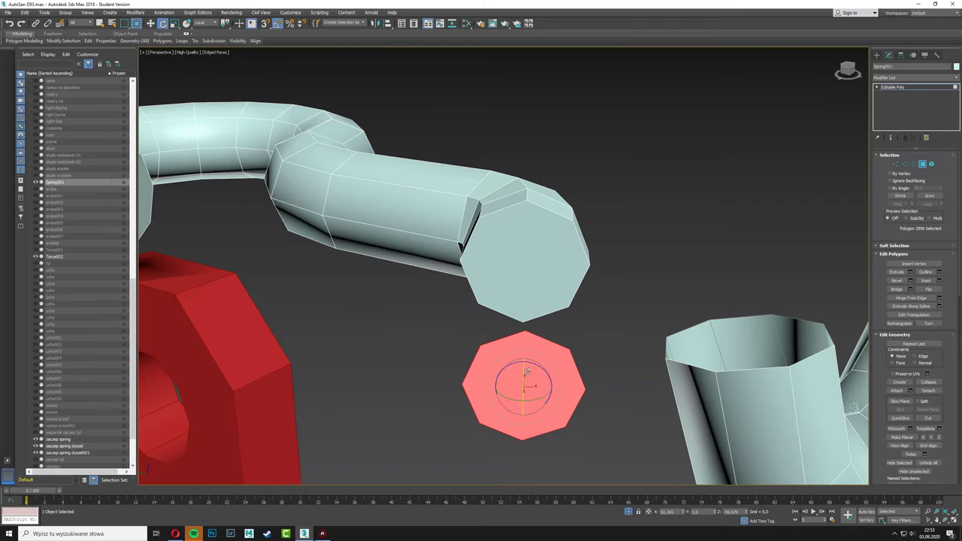
pyautogui.click(524, 259)
pyautogui.press('w')
pyautogui.moveTo(530, 333)
pyautogui.keyDown('alt'); pyautogui.mouseDown(button='middle')
pyautogui.moveTo(588, 381)
pyautogui.moveTo(524, 283)
pyautogui.moveTo(602, 290)
pyautogui.moveTo(586, 294)
pyautogui.moveTo(602, 285)
pyautogui.mouseUp(button='middle'); pyautogui.keyUp('alt')
# Step: Delete the polygons at the tube's bend to open its end
pyautogui.hotkey('ctrl', 'a')
pyautogui.scroll(3, 606, 285)
pyautogui.moveTo(587, 255); pyautogui.dragTo(624, 293)
pyautogui.scroll(3, 604, 292)
pyautogui.press('Delete')
pyautogui.moveTo(606, 290)
pyautogui.keyDown('alt'); pyautogui.mouseDown(button='middle')
pyautogui.moveTo(533, 299)
pyautogui.moveTo(571, 286)
pyautogui.moveTo(556, 271)
pyautogui.mouseUp(button='middle'); pyautogui.keyUp('alt')
pyautogui.scroll(3, 572, 301)
# Step: Select the open end's border, then the elbow polygons and the straight tube section
pyautogui.press('3')
pyautogui.click(548, 279)
pyautogui.hotkey('ctrl', '4')
pyautogui.keyDown('ctrl'); pyautogui.moveTo(553, 136); pyautogui.dragTo(768, 263); pyautogui.keyUp('ctrl')
pyautogui.scroll(-5, 470, 191)
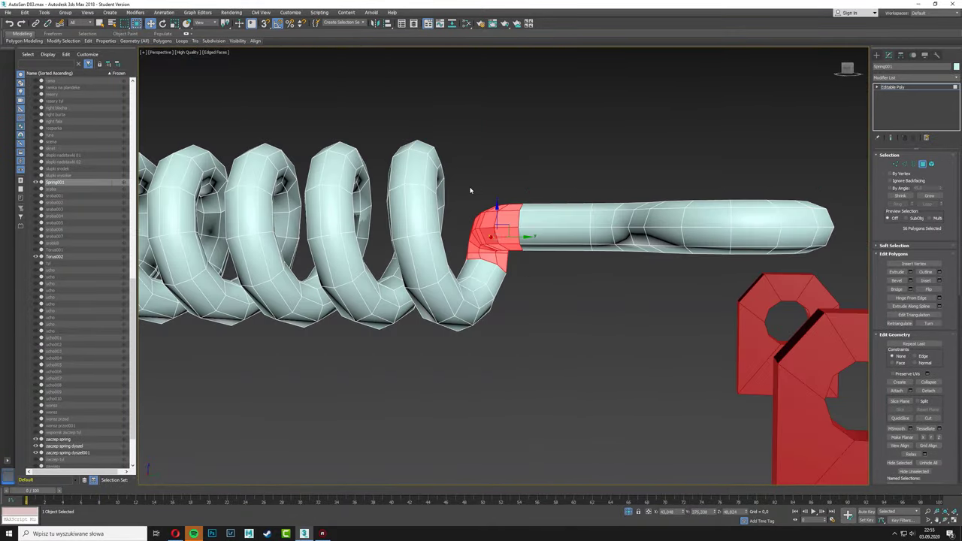
pyautogui.keyDown('ctrl'); pyautogui.click(606, 251); pyautogui.keyUp('ctrl')
pyautogui.keyDown('alt'); pyautogui.moveTo(606, 251); pyautogui.dragTo(625, 253, button='middle'); pyautogui.keyUp('alt')
pyautogui.moveTo(736, 236)
pyautogui.keyDown('alt'); pyautogui.mouseDown(button='middle')
pyautogui.moveTo(355, 189)
pyautogui.moveTo(451, 301)
pyautogui.moveTo(503, 335)
pyautogui.moveTo(373, 311)
pyautogui.moveTo(480, 144)
pyautogui.mouseUp(button='middle'); pyautogui.keyUp('alt')
pyautogui.scroll(-4, 373, 310)
pyautogui.scroll(2, 480, 145)
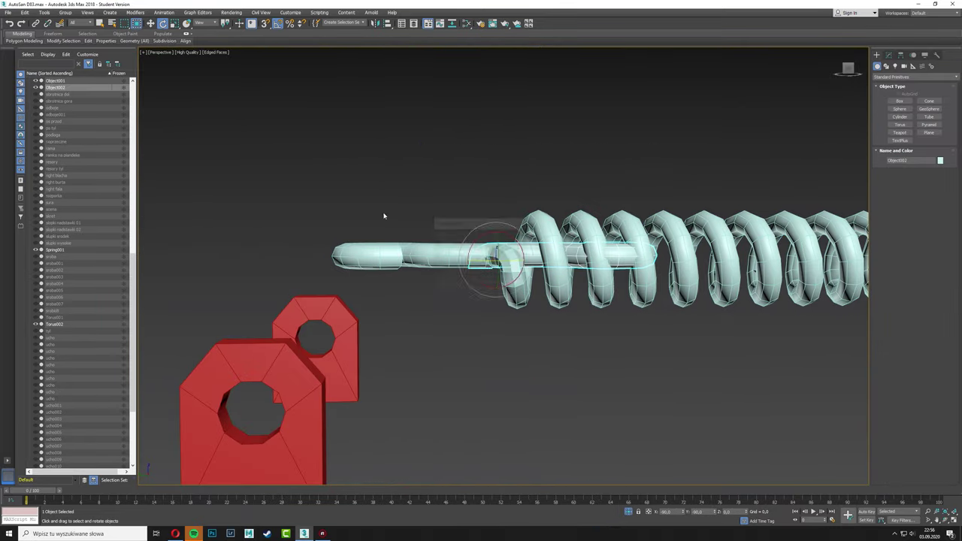
# Step: Check the hook joint by selecting its open border and the straight hook tube polygons
pyautogui.scroll(-5, 383, 217)
pyautogui.scroll(4, 722, 344)
pyautogui.moveTo(384, 216)
pyautogui.keyDown('alt'); pyautogui.mouseDown(button='middle')
pyautogui.moveTo(722, 343)
pyautogui.moveTo(481, 376)
pyautogui.moveTo(464, 449)
pyautogui.moveTo(489, 339)
pyautogui.mouseUp(button='middle'); pyautogui.keyUp('alt')
pyautogui.scroll(3, 565, 359)
pyautogui.press('w')
pyautogui.scroll(4, 481, 376)
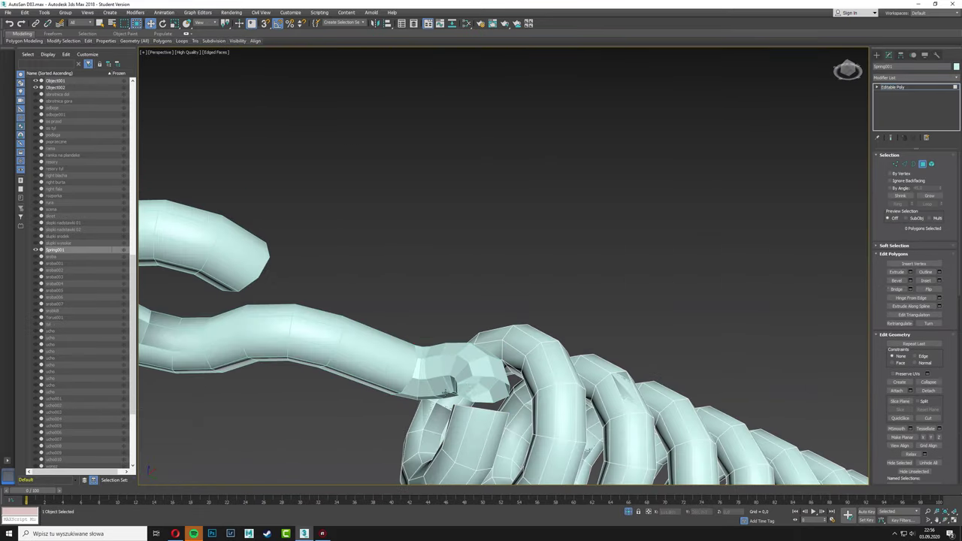
pyautogui.scroll(-4, 489, 339)
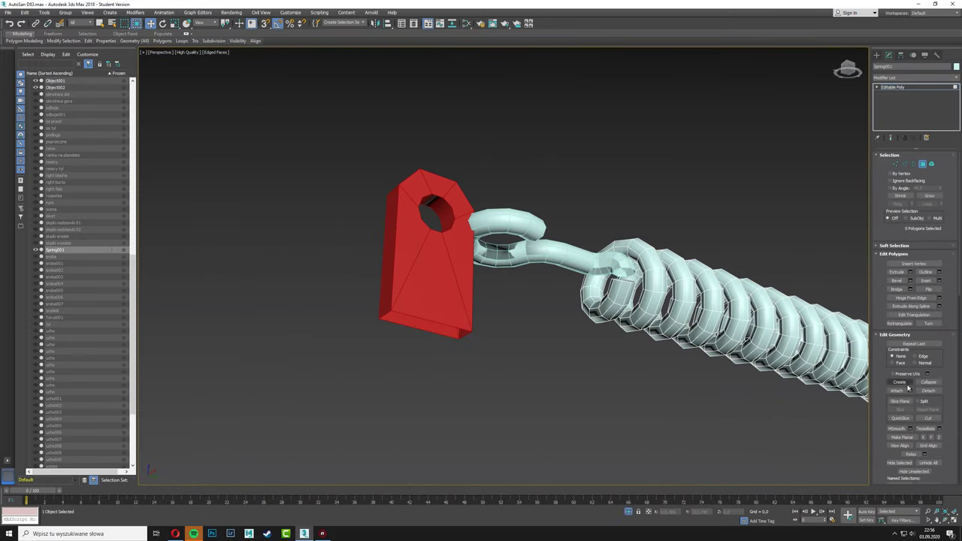
pyautogui.scroll(5, 526, 287)
pyautogui.scroll(3, 527, 287)
pyautogui.press('3')
pyautogui.click(549, 328)
pyautogui.keyDown('alt'); pyautogui.moveTo(548, 327); pyautogui.dragTo(665, 334, button='middle'); pyautogui.keyUp('alt')
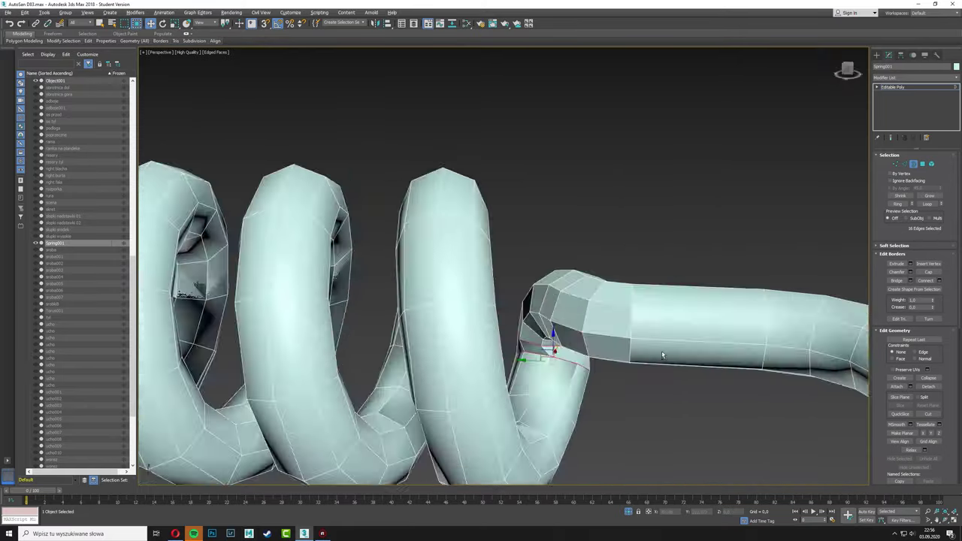
pyautogui.scroll(3, 665, 334)
pyautogui.scroll(-3, 827, 225)
pyautogui.keyDown('ctrl'); pyautogui.click(923, 164); pyautogui.keyUp('ctrl')
pyautogui.click(930, 195)
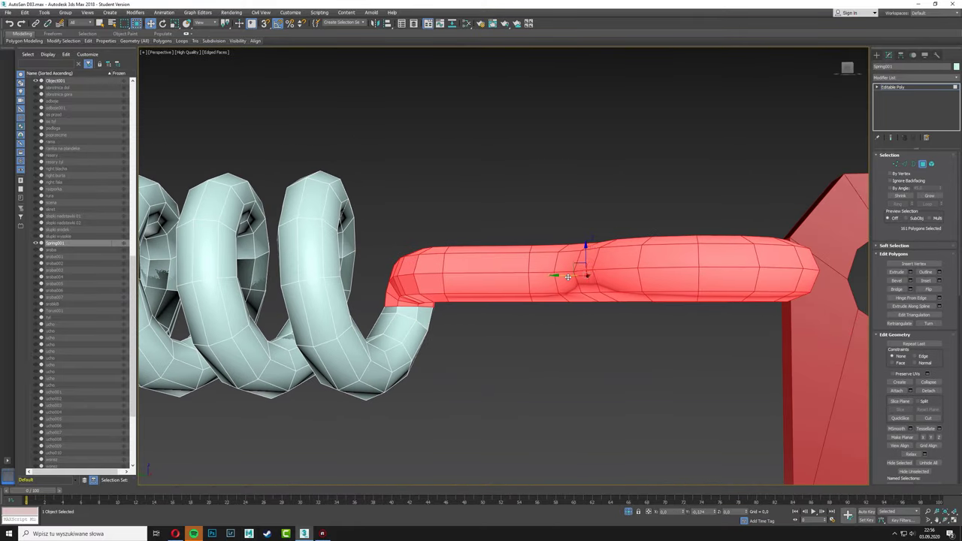
pyautogui.keyDown('alt'); pyautogui.moveTo(526, 263); pyautogui.dragTo(601, 300, button='middle'); pyautogui.keyUp('alt')
# Step: Exit sub-object editing and add a Smooth modifier to Spring001
pyautogui.click(895, 87)
pyautogui.scroll(-4, 526, 263)
pyautogui.keyDown('alt'); pyautogui.moveTo(526, 264); pyautogui.dragTo(564, 226, button='middle'); pyautogui.keyUp('alt')
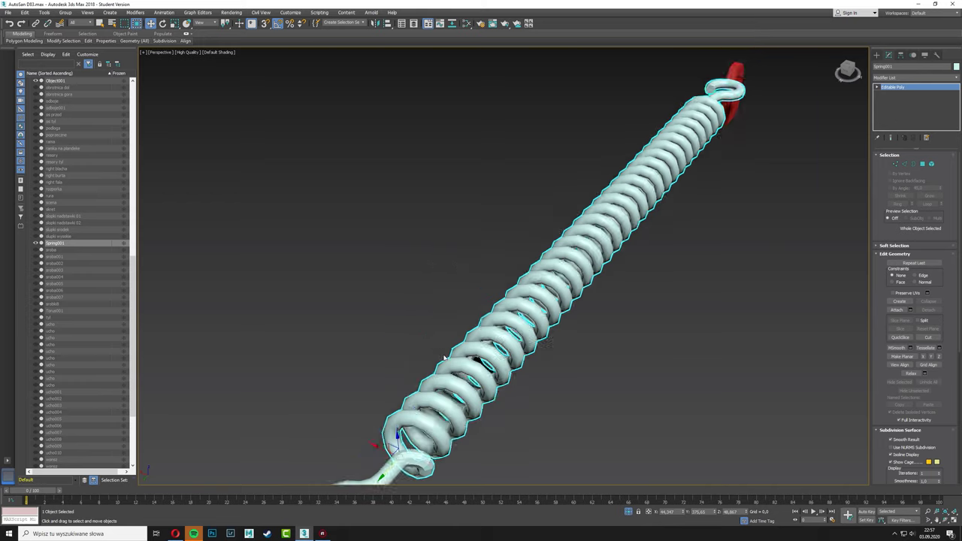
pyautogui.scroll(3, 564, 226)
pyautogui.click(915, 77)
pyautogui.click(895, 322)
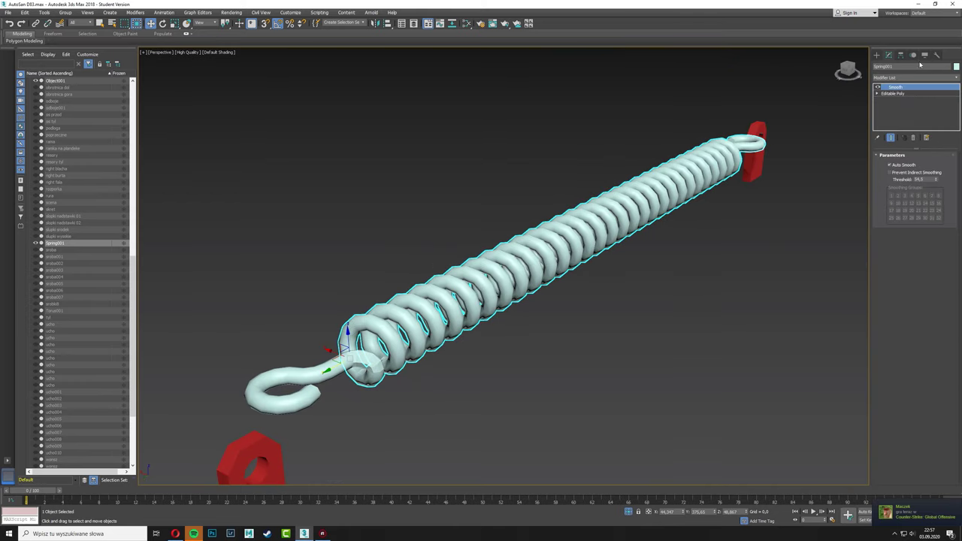
# Step: Delete the Smooth modifier from Spring001's modifier stack
pyautogui.rightClick(895, 87)
pyautogui.click(880, 98)
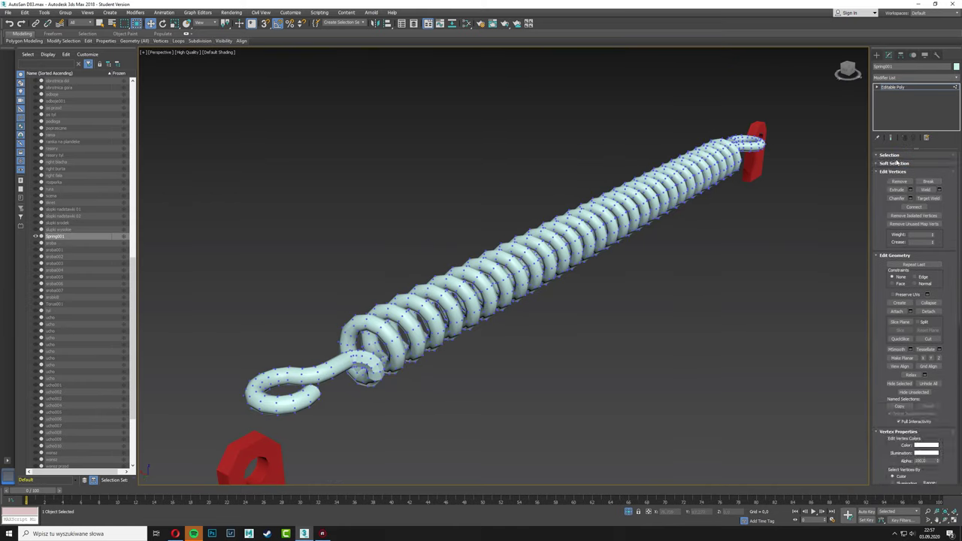
pyautogui.click(914, 77)
pyautogui.click(895, 322)
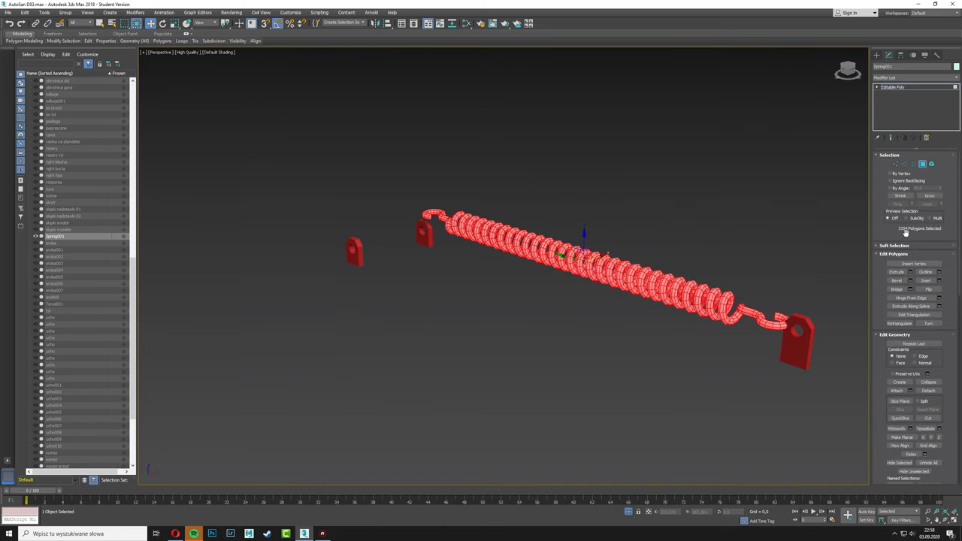
# Step: Box-select the hook's vertices and view the hook from a low side angle
pyautogui.press('1')
pyautogui.moveTo(318, 167); pyautogui.dragTo(419, 279)
pyautogui.scroll(3, 423, 233)
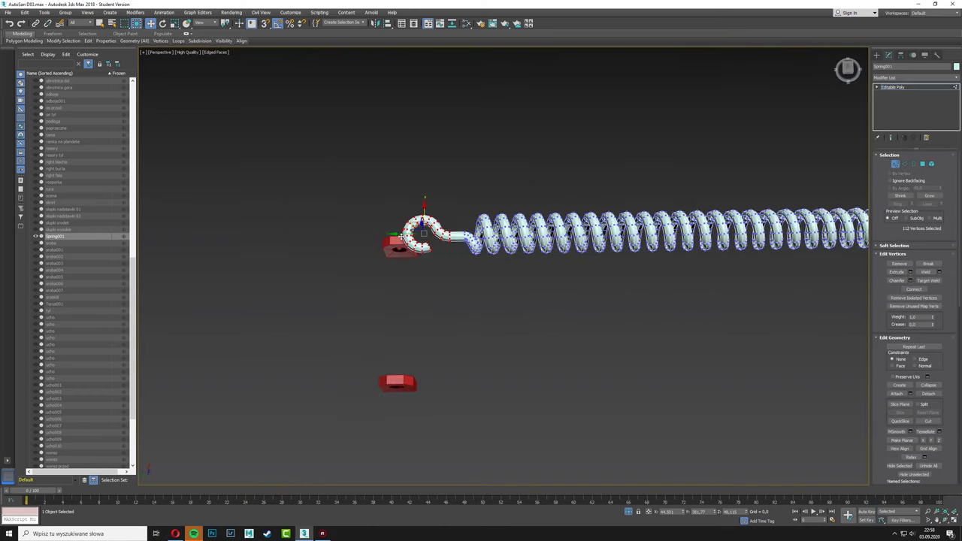
pyautogui.keyDown('alt'); pyautogui.moveTo(423, 233); pyautogui.dragTo(612, 191, button='middle'); pyautogui.keyUp('alt')
pyautogui.moveTo(612, 192); pyautogui.dragTo(537, 285)
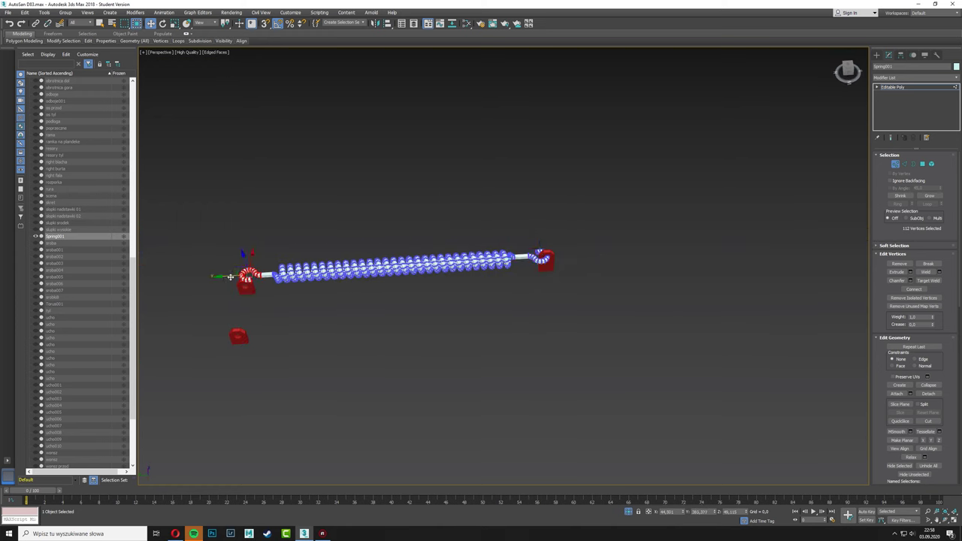
pyautogui.press('1')
pyautogui.scroll(5, 541, 259)
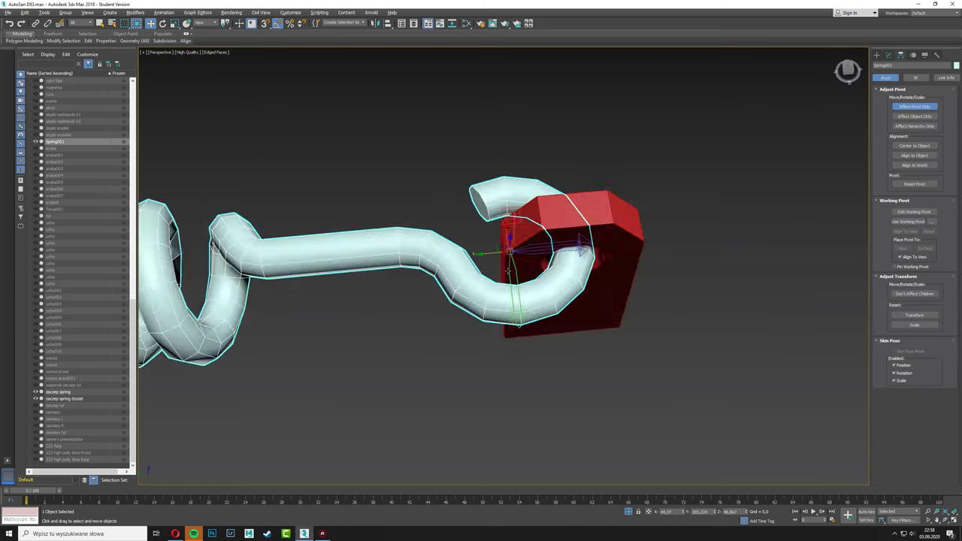
pyautogui.keyDown('alt'); pyautogui.moveTo(509, 271); pyautogui.dragTo(564, 416, button='middle'); pyautogui.keyUp('alt')
# Step: In the four-view layout, rotate the spring's hook upright through the bracket, exit isolation and maximize Perspective
pyautogui.press('z')
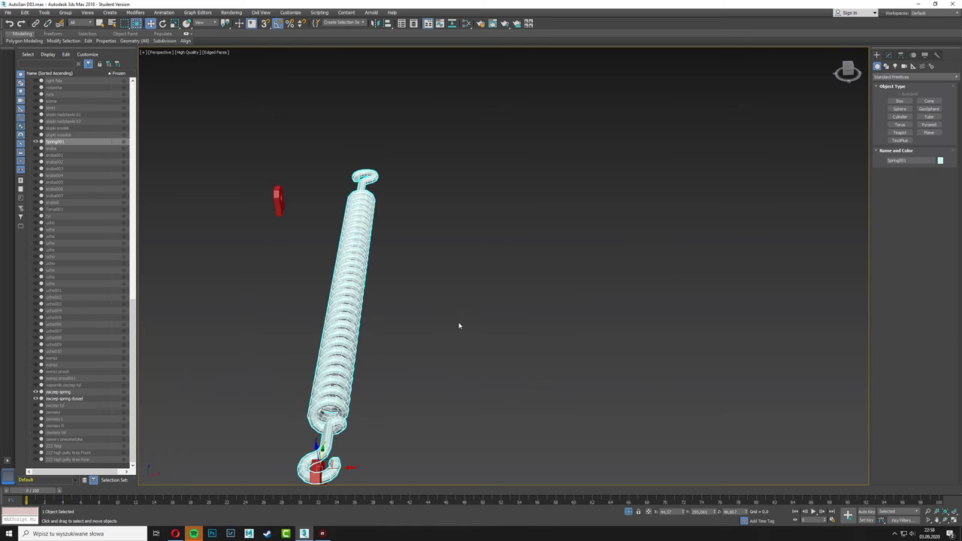
pyautogui.press('e')
pyautogui.keyDown('alt'); pyautogui.moveTo(457, 327); pyautogui.dragTo(361, 308, button='middle'); pyautogui.keyUp('alt')
pyautogui.hotkey('alt', 'w')
pyautogui.scroll(10, 304, 94)
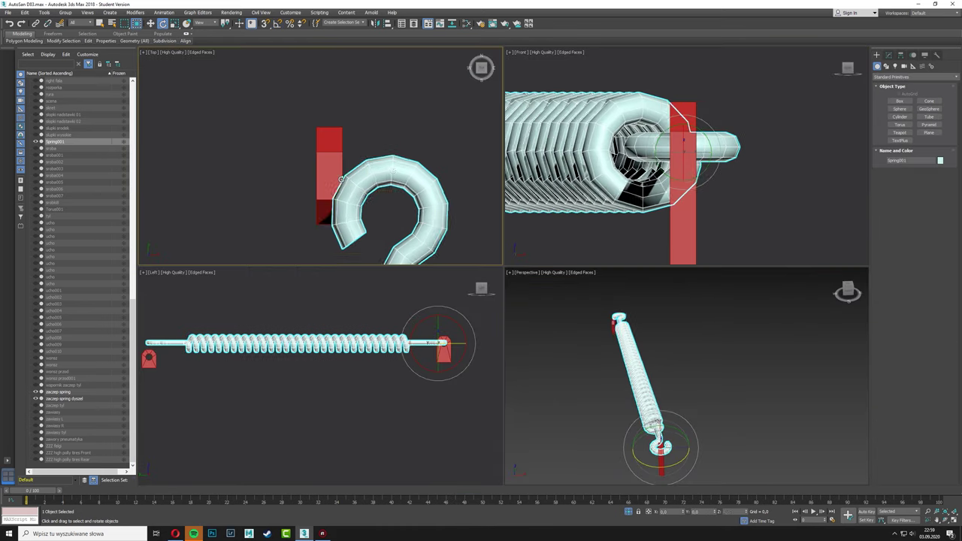
pyautogui.moveTo(353, 188); pyautogui.dragTo(343, 178)
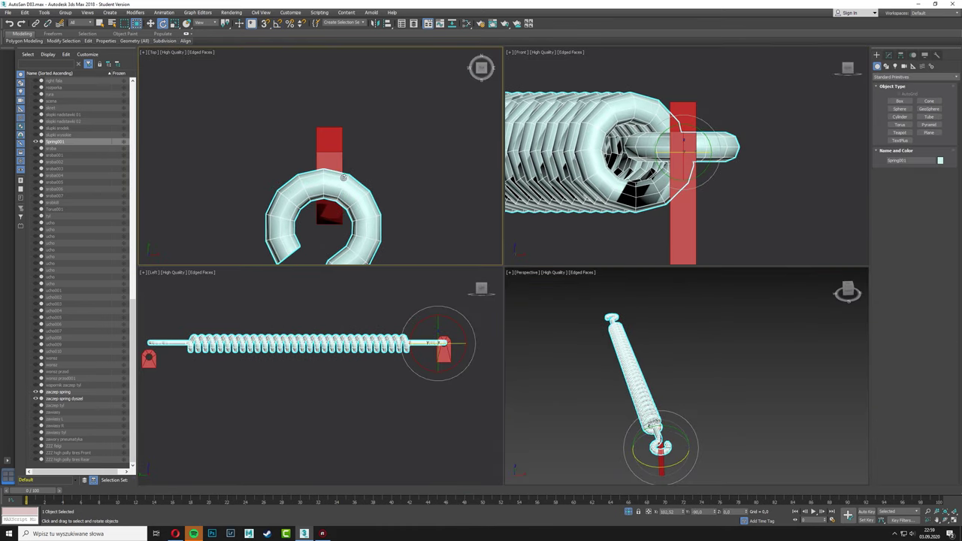
pyautogui.click(580, 230)
pyautogui.click(627, 513)
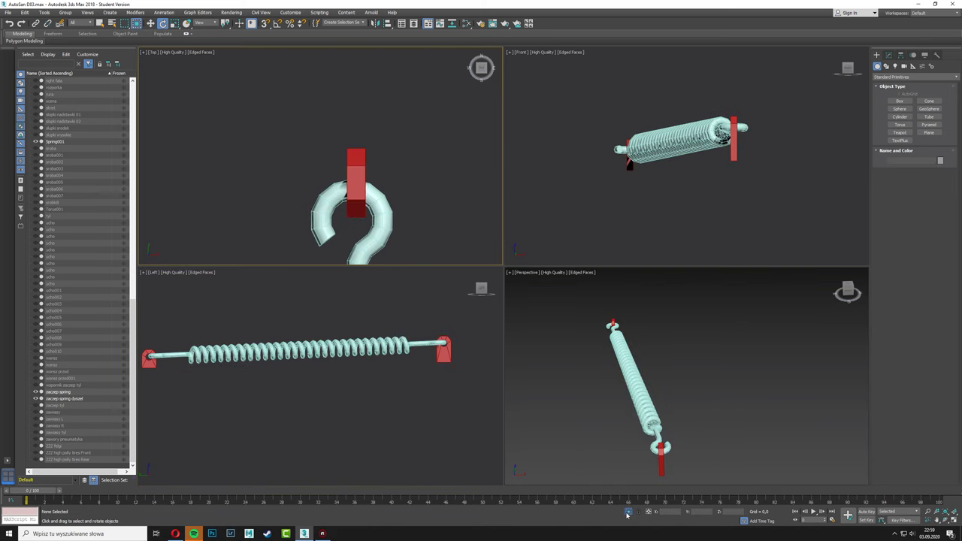
pyautogui.hotkey('alt', 'w')
pyautogui.click(587, 147)
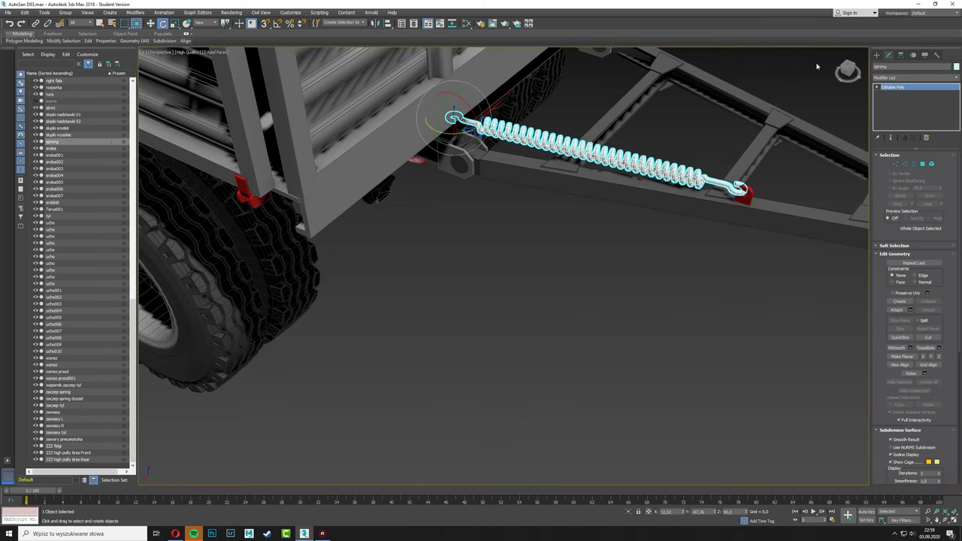
# Step: Change the spring's object colour to a dark colour
pyautogui.click(957, 67)
pyautogui.click(496, 305)
pyautogui.click(531, 333)
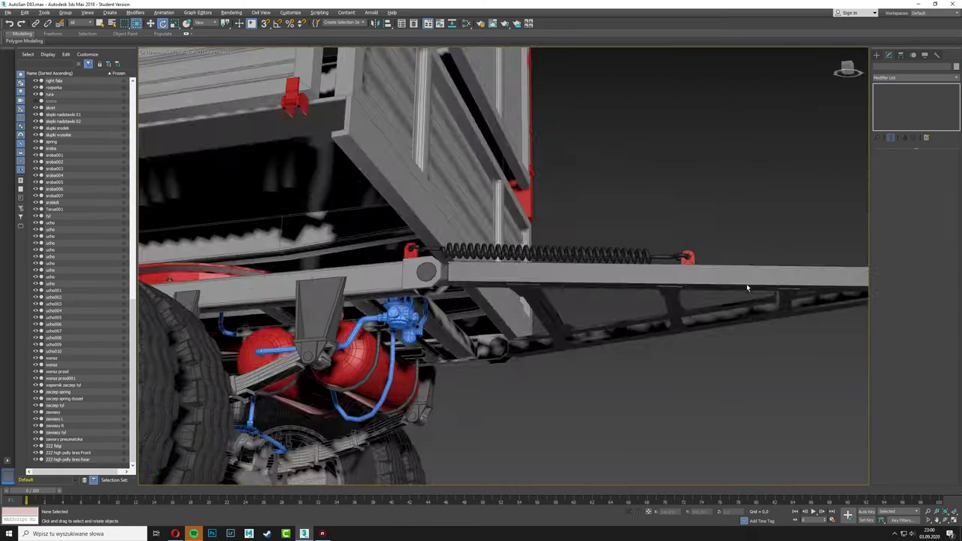
pyautogui.keyDown('alt'); pyautogui.moveTo(531, 333); pyautogui.dragTo(634, 311, button='middle'); pyautogui.keyUp('alt')
pyautogui.scroll(-5, 634, 310)
pyautogui.scroll(5, 75, 226)
pyautogui.scroll(5, 48, 224)
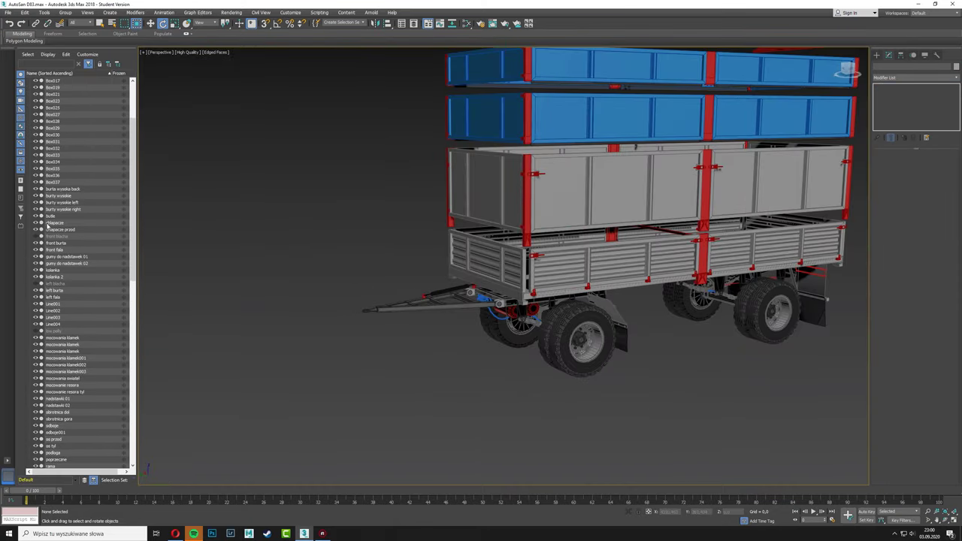
pyautogui.scroll(5, 496, 308)
pyautogui.keyDown('alt'); pyautogui.moveTo(526, 301); pyautogui.dragTo(616, 286, button='middle'); pyautogui.keyUp('alt')
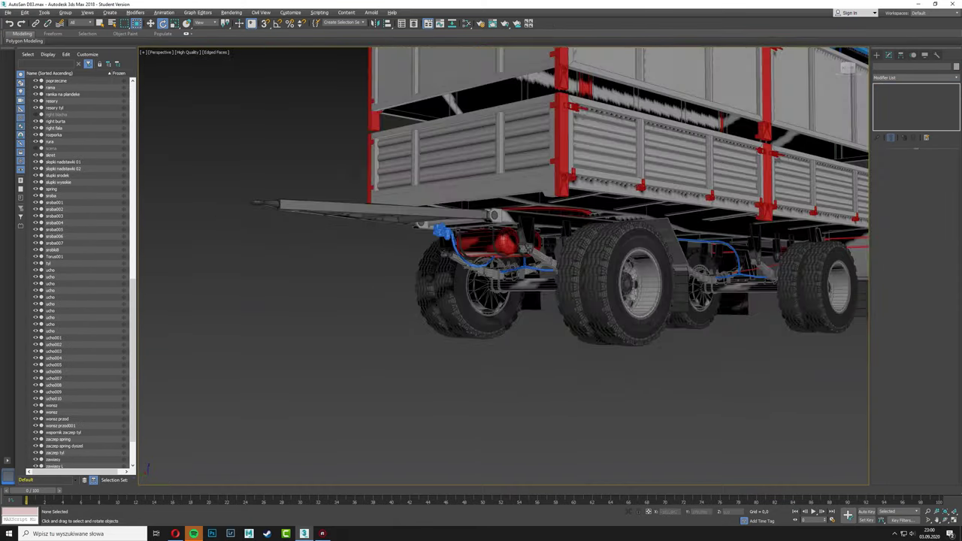
pyautogui.scroll(-5, 616, 286)
# Step: Bring back the room box and Sky001 around the trailer and fit the whole scene in view
pyautogui.moveTo(361, 91); pyautogui.dragTo(860, 344)
pyautogui.click(149, 24)
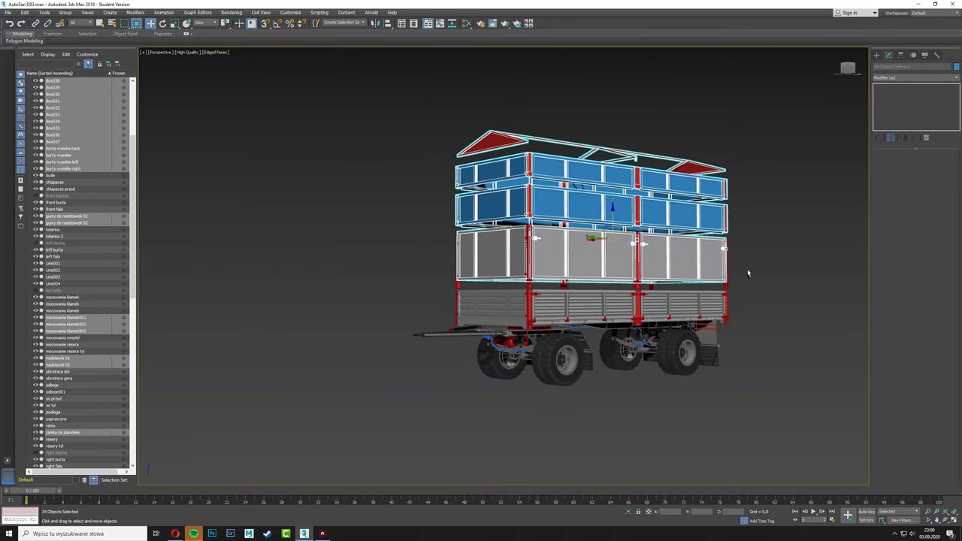
pyautogui.scroll(5, 747, 268)
pyautogui.scroll(-2, 618, 223)
pyautogui.hotkey('ctrl', 'd')
pyautogui.scroll(-2, 617, 223)
pyautogui.moveTo(618, 223)
pyautogui.keyDown('alt'); pyautogui.mouseDown(button='middle')
pyautogui.moveTo(496, 417)
pyautogui.moveTo(328, 306)
pyautogui.mouseUp(button='middle'); pyautogui.keyUp('alt')
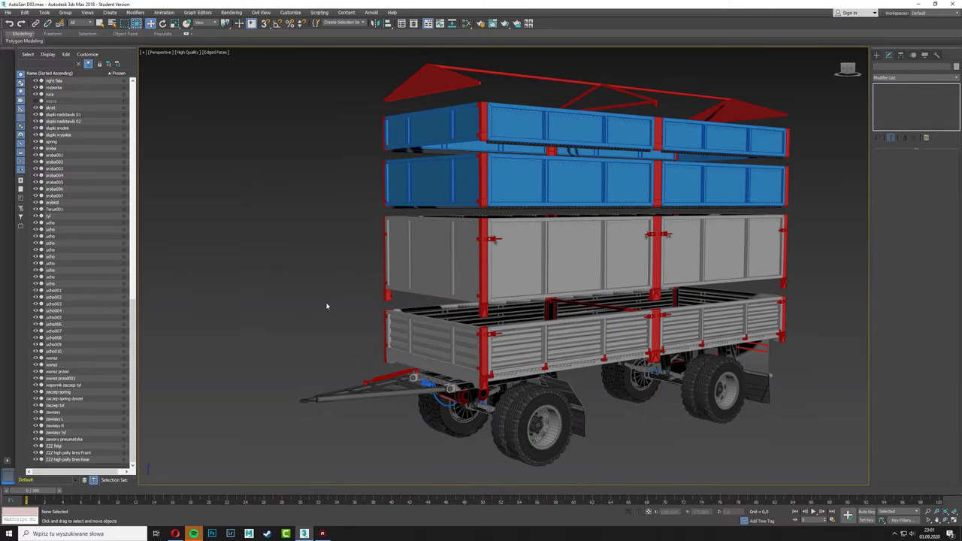
pyautogui.scroll(7, 83, 240)
pyautogui.hotkey('ctrl', 'z')
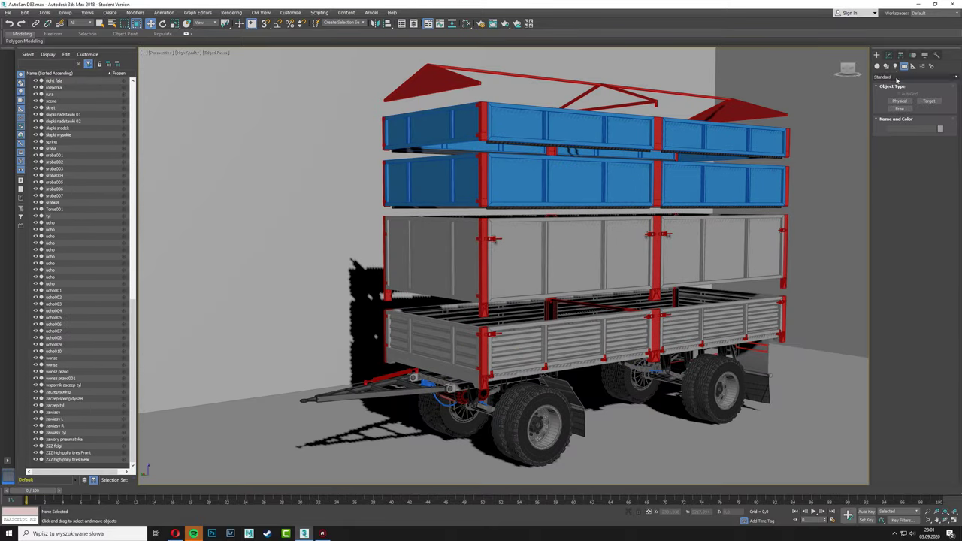
pyautogui.press('z')
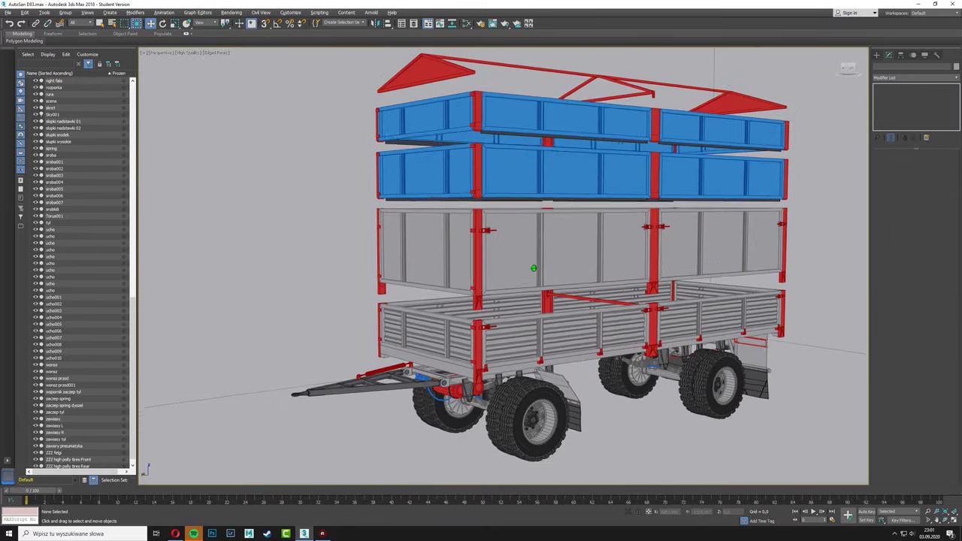